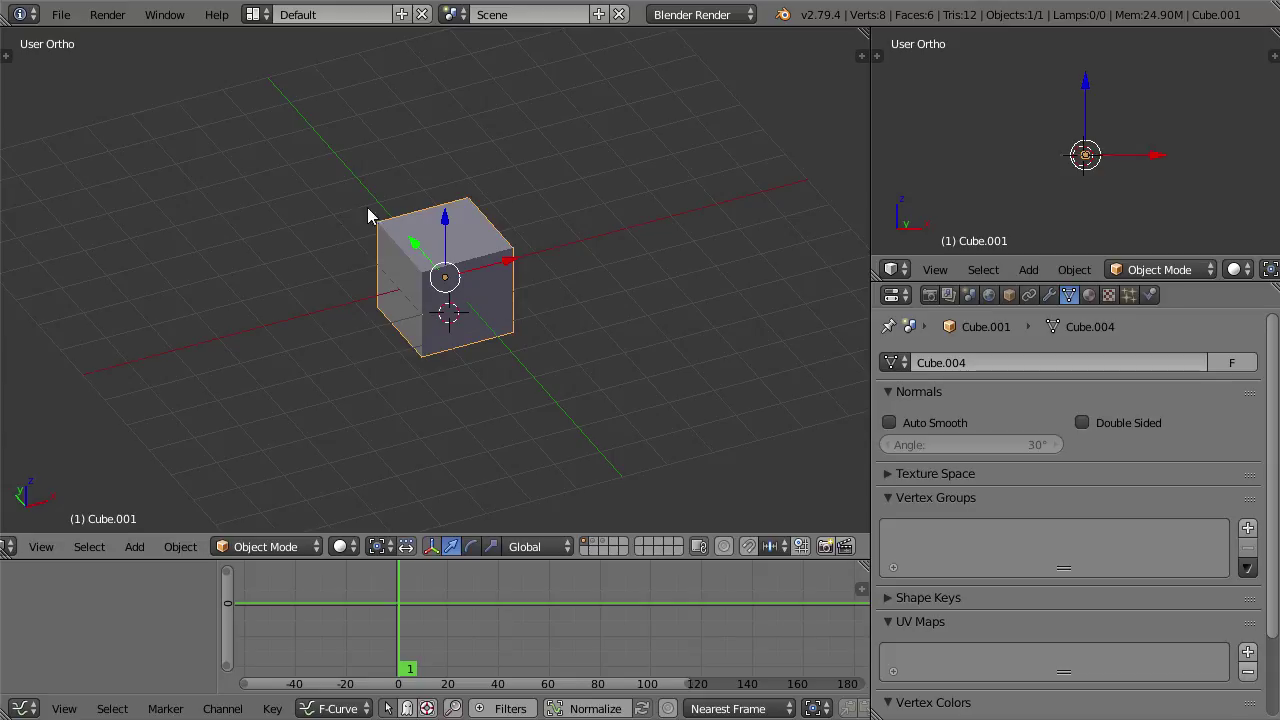
Step: Test moving the cube along X, along Y and freely, cancelling each move
mouse_move(509, 261)
left_mouse_down()
mouse_move(283, 306)
mouse_move(698, 203)
mouse_move(513, 281)
left_mouse_up()
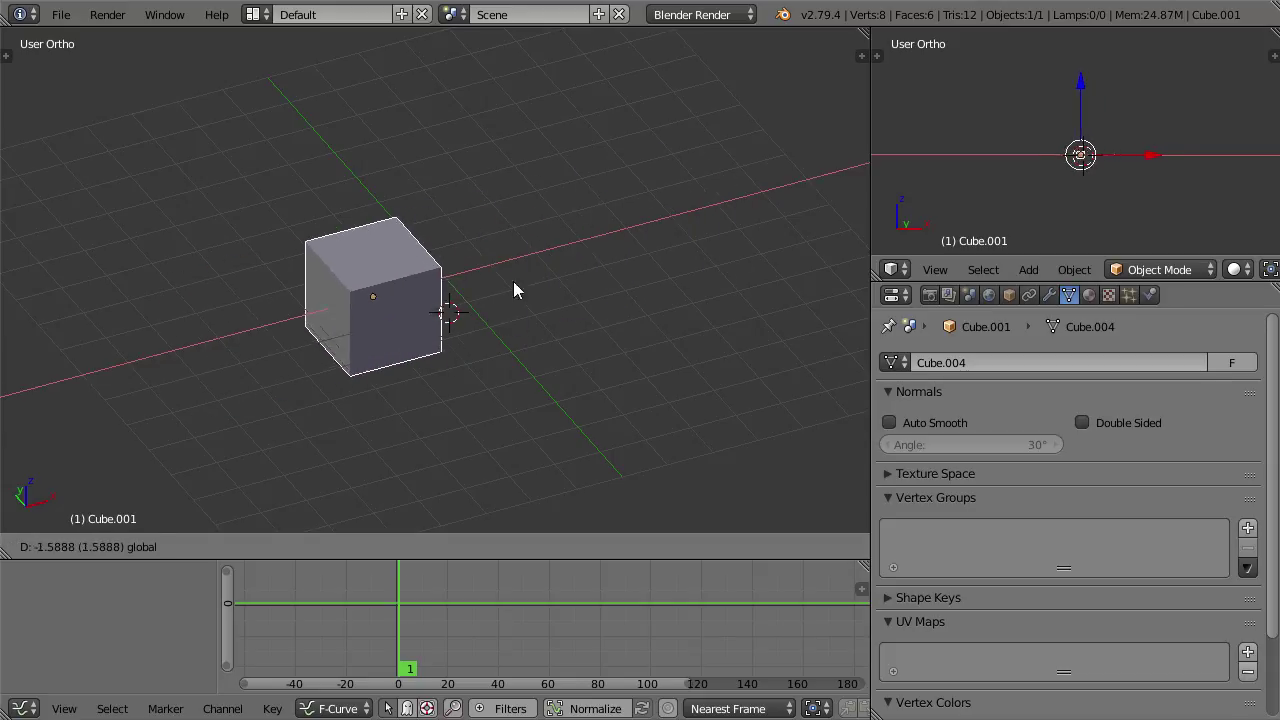
right_click(513, 281)
left_click_drag(419, 250, 444, 302)
right_click(444, 302)
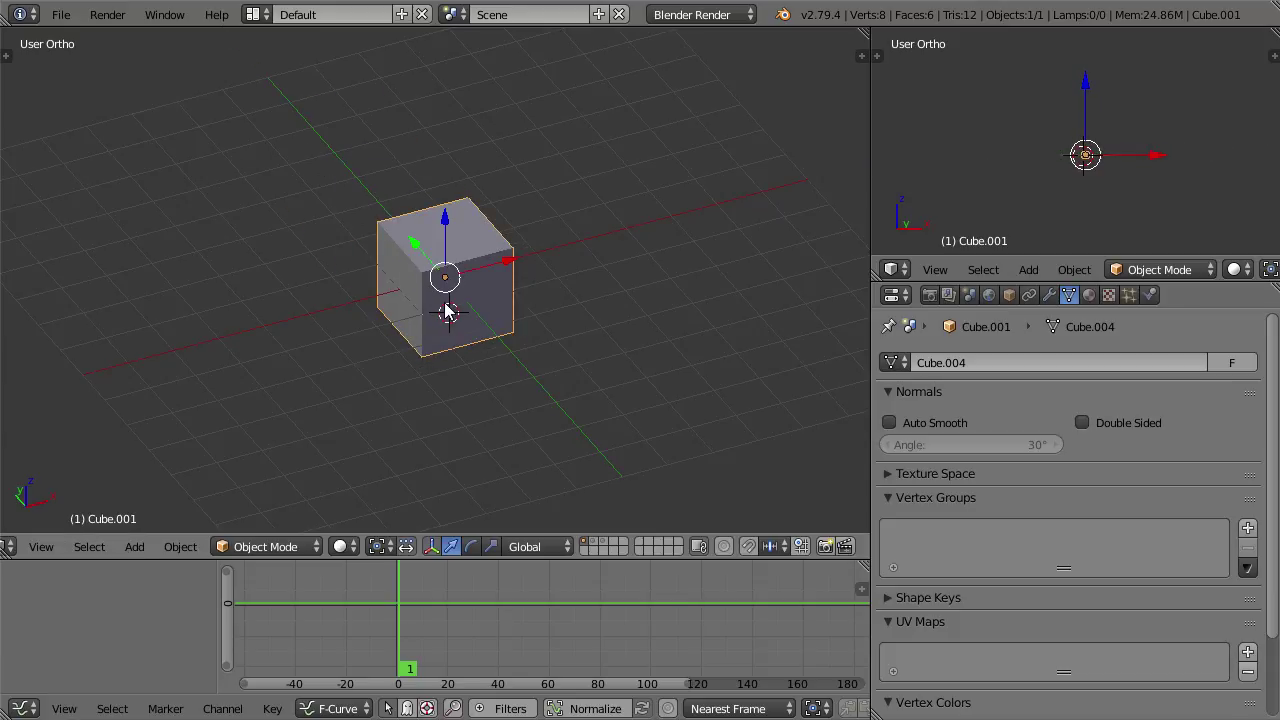
key("g")
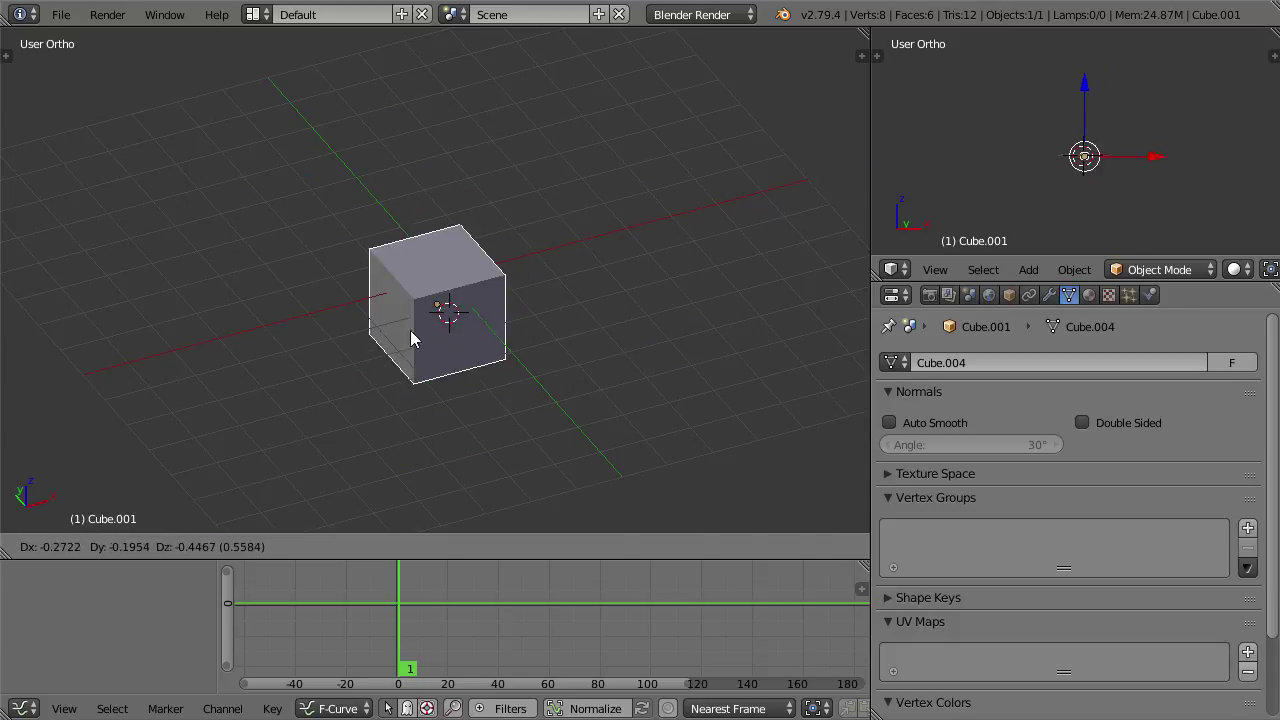
right_click(450, 318)
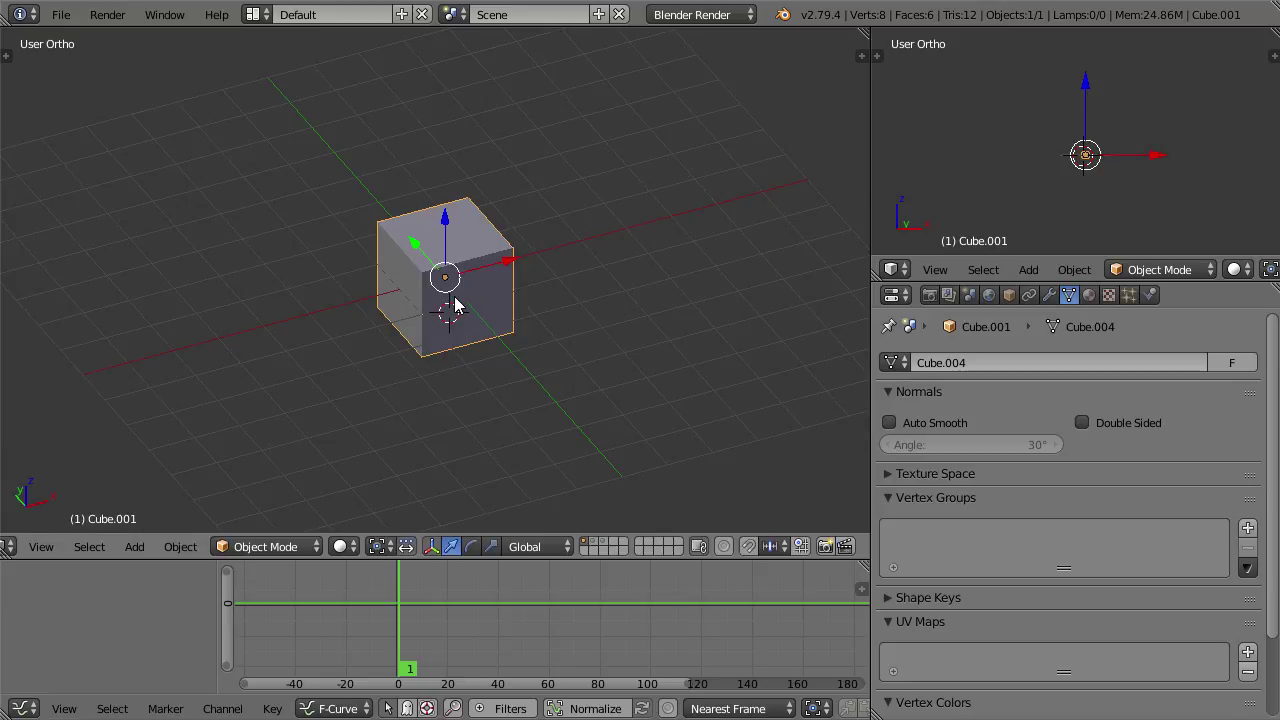
Step: Test scaling and rotating the cube, cancelling each transform
key("s")
right_click(557, 480)
key("r")
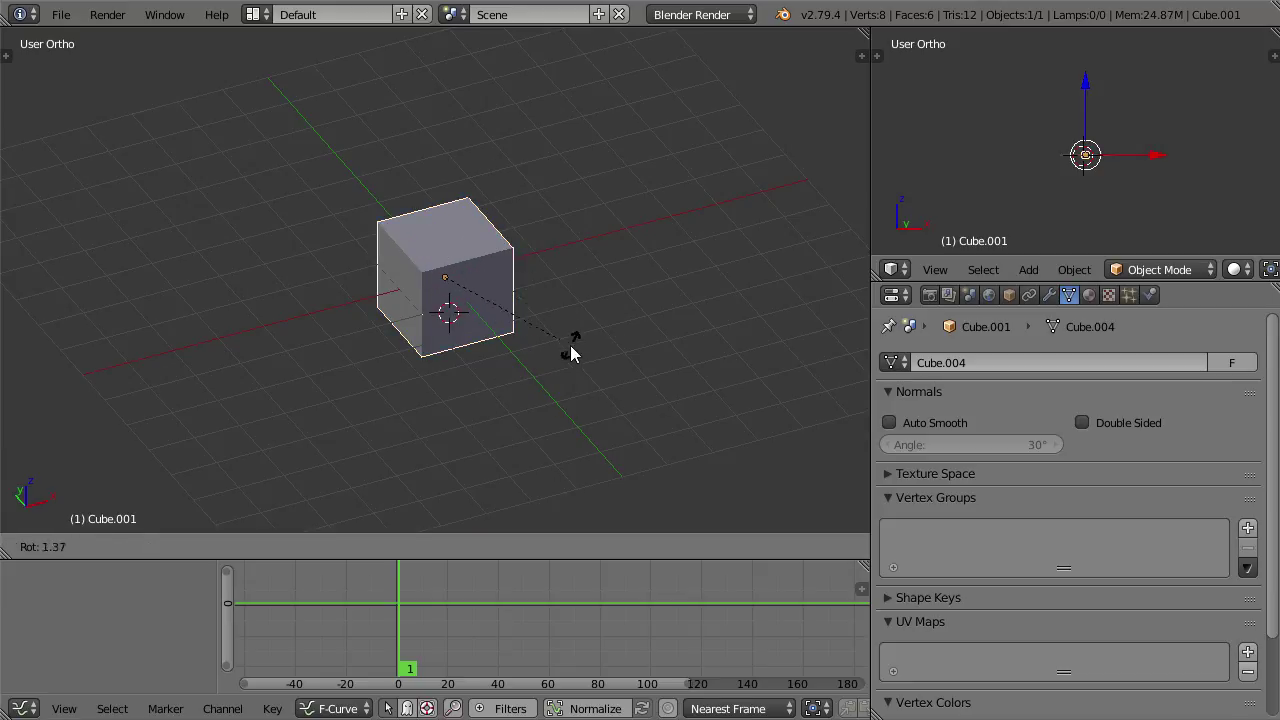
right_click(524, 199)
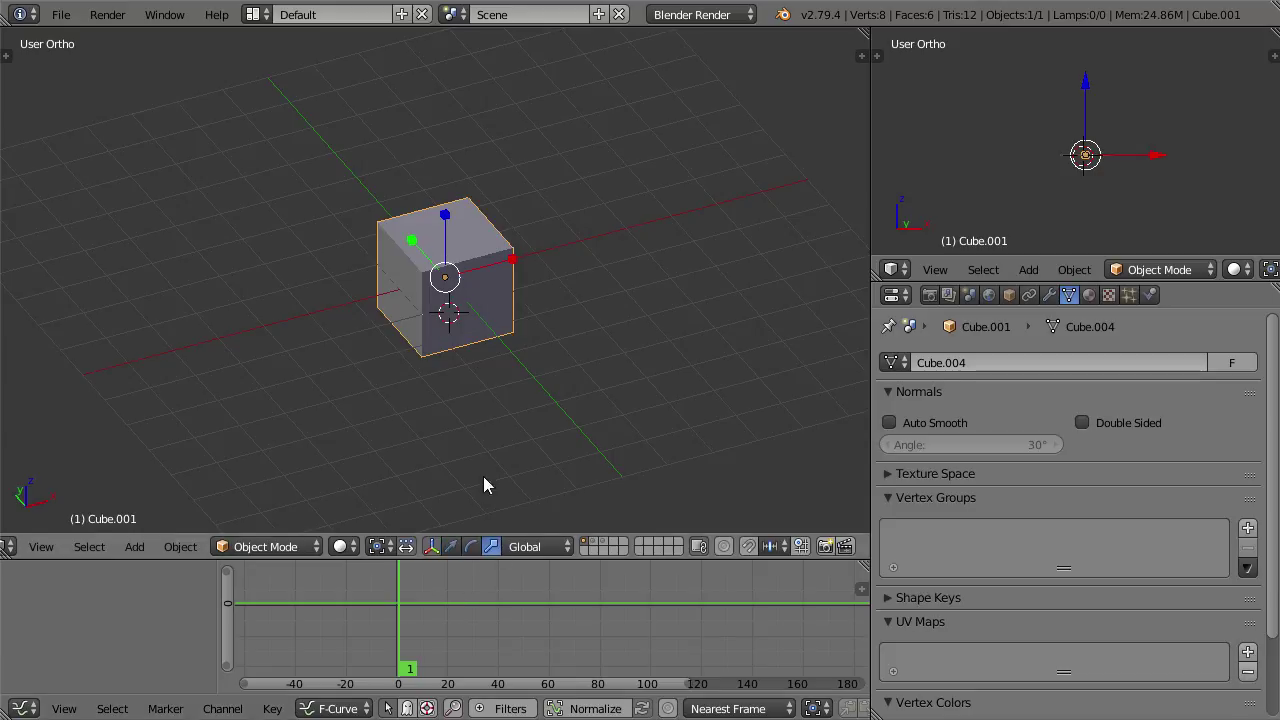
key("s")
right_click(470, 260)
Step: Switch the manipulator to rotation handles, test two rotations, then restore the move arrows
left_click(471, 546)
key("r")
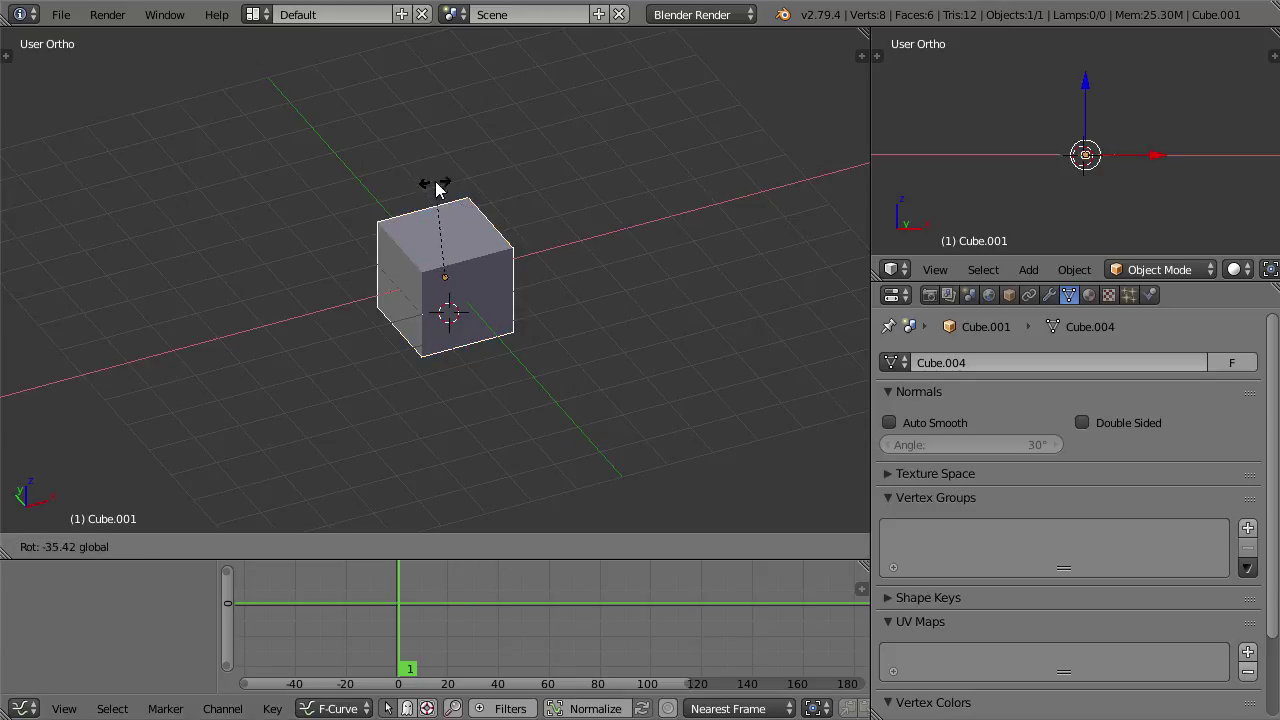
right_click(480, 277)
key("r")
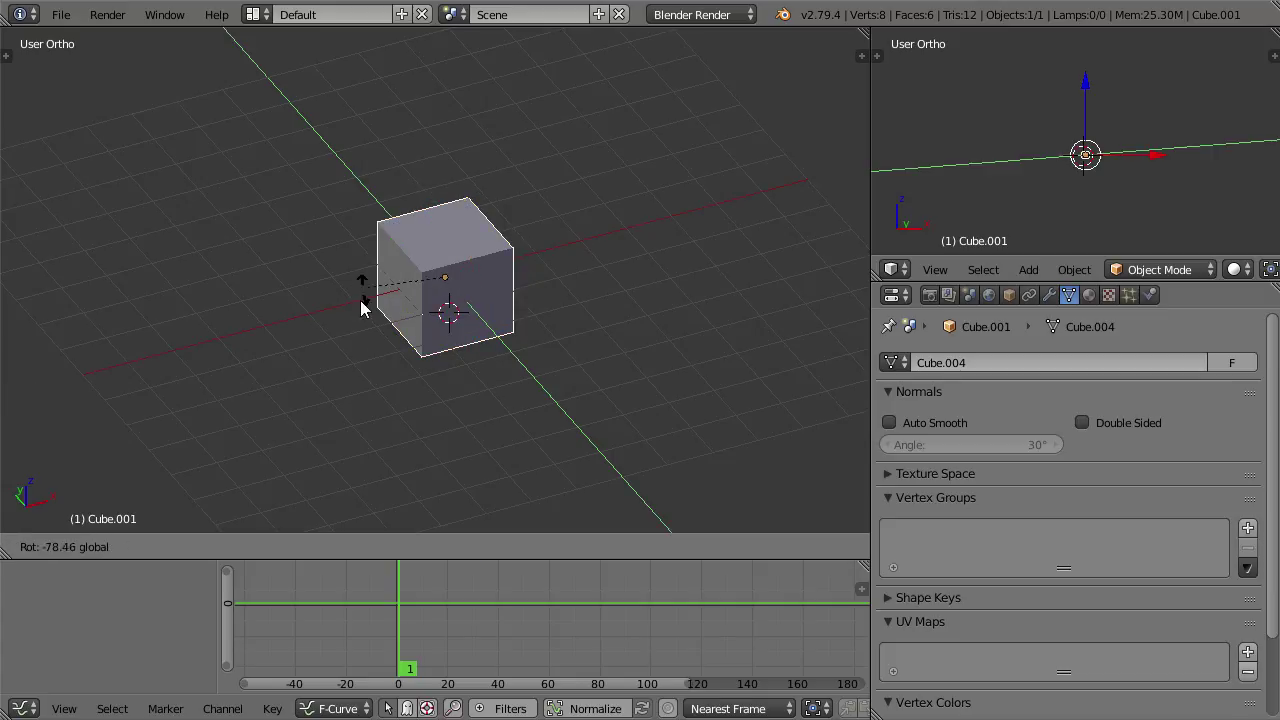
right_click(425, 283)
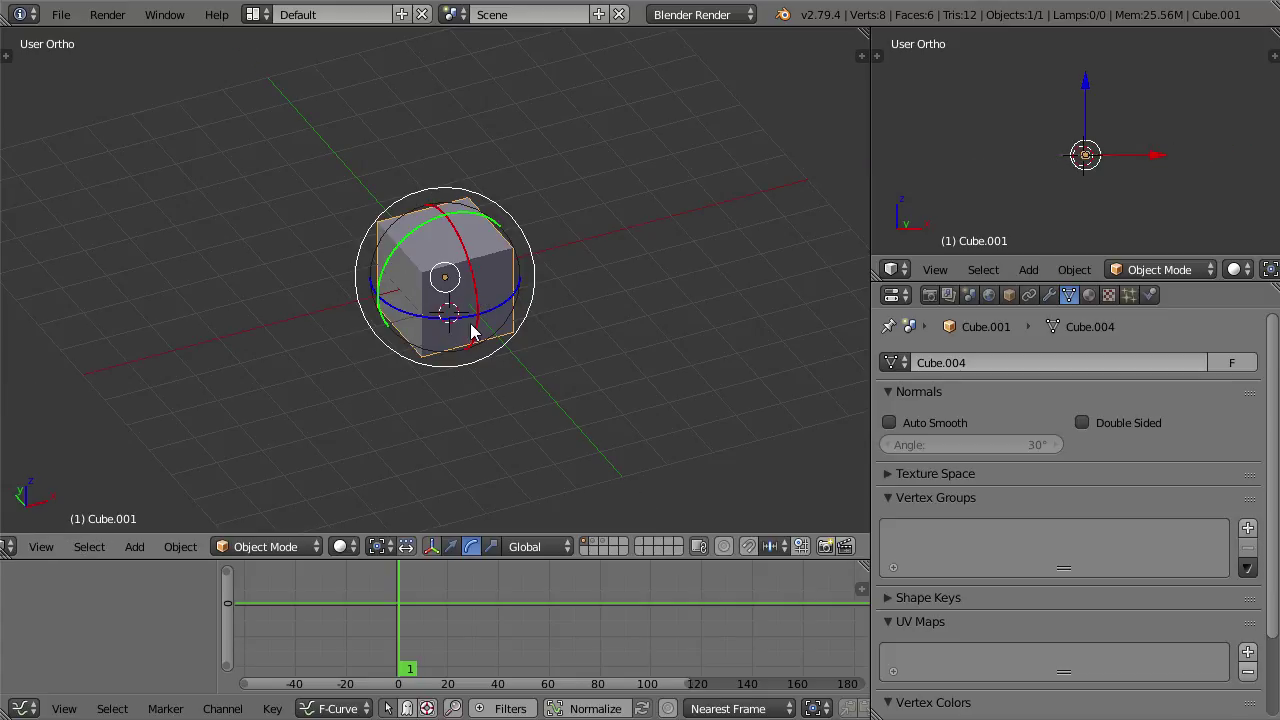
left_click(451, 546)
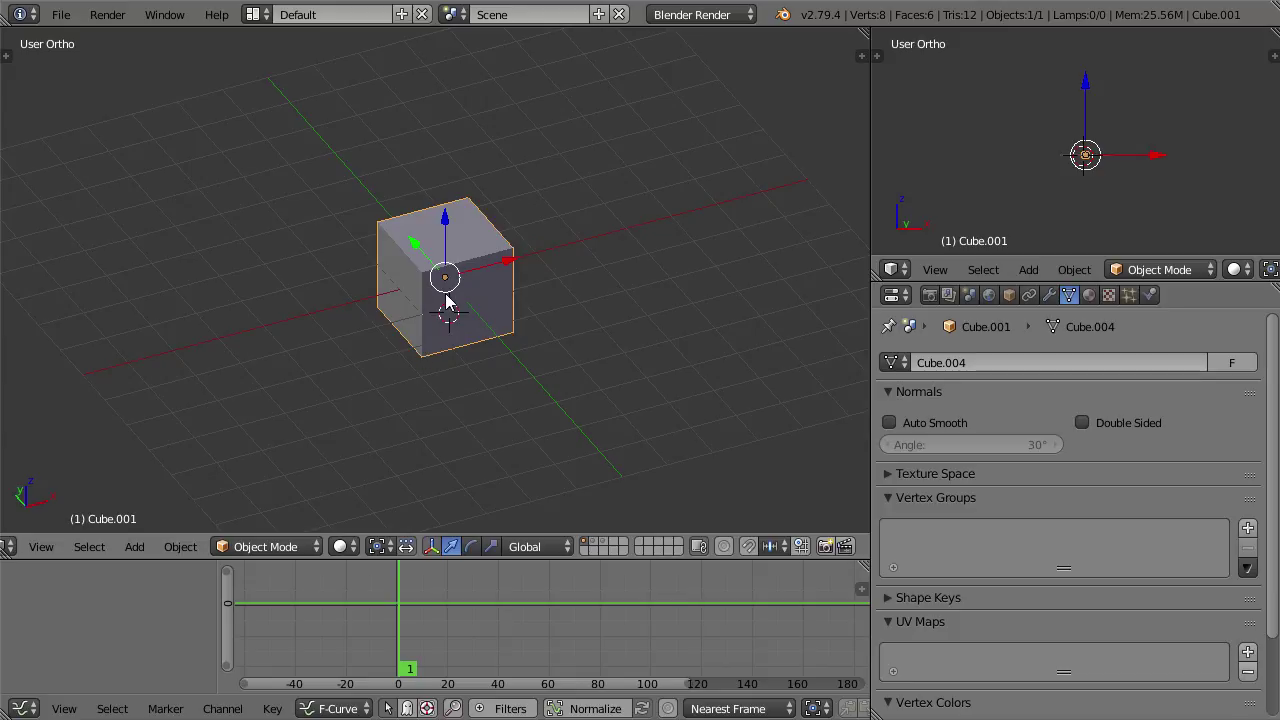
Step: Scale the cube's whole mesh in Edit Mode and return to Object Mode
scroll(486, 329, "down", 3)
key("Tab")
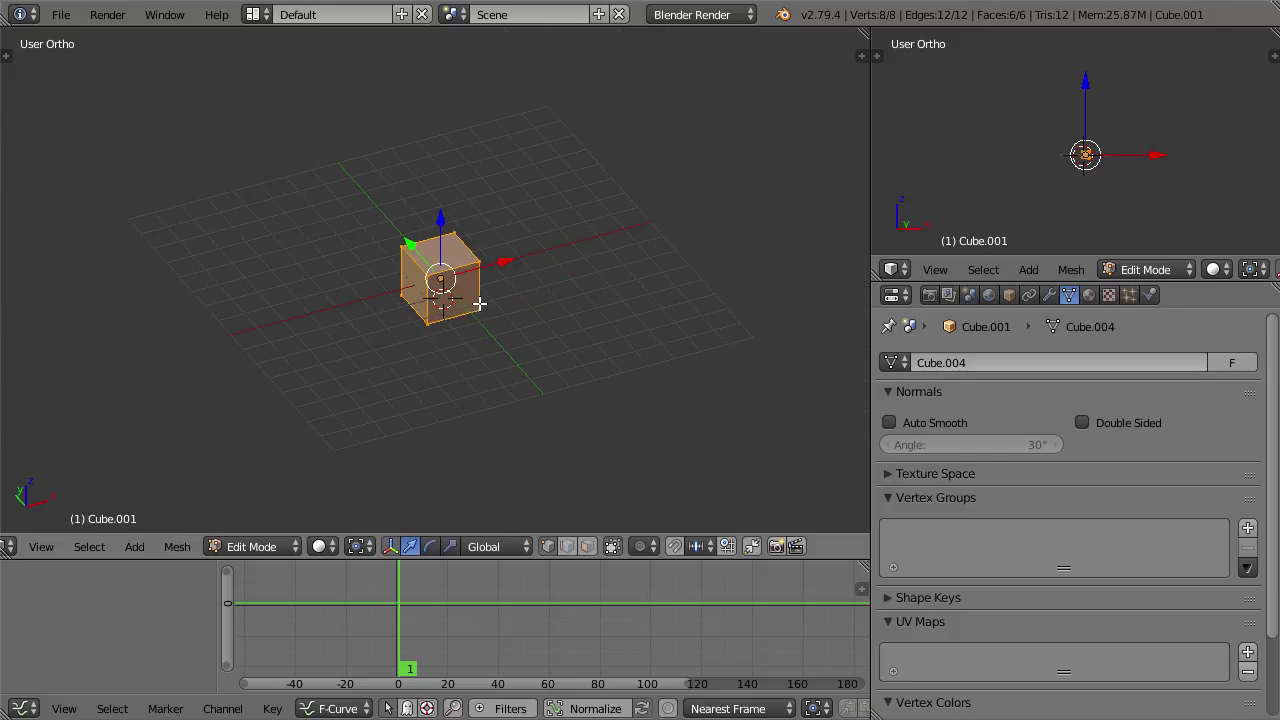
key("s")
left_click(477, 303)
scroll(346, 248, "up", 3)
scroll(346, 248, "up", 1)
key("Tab")
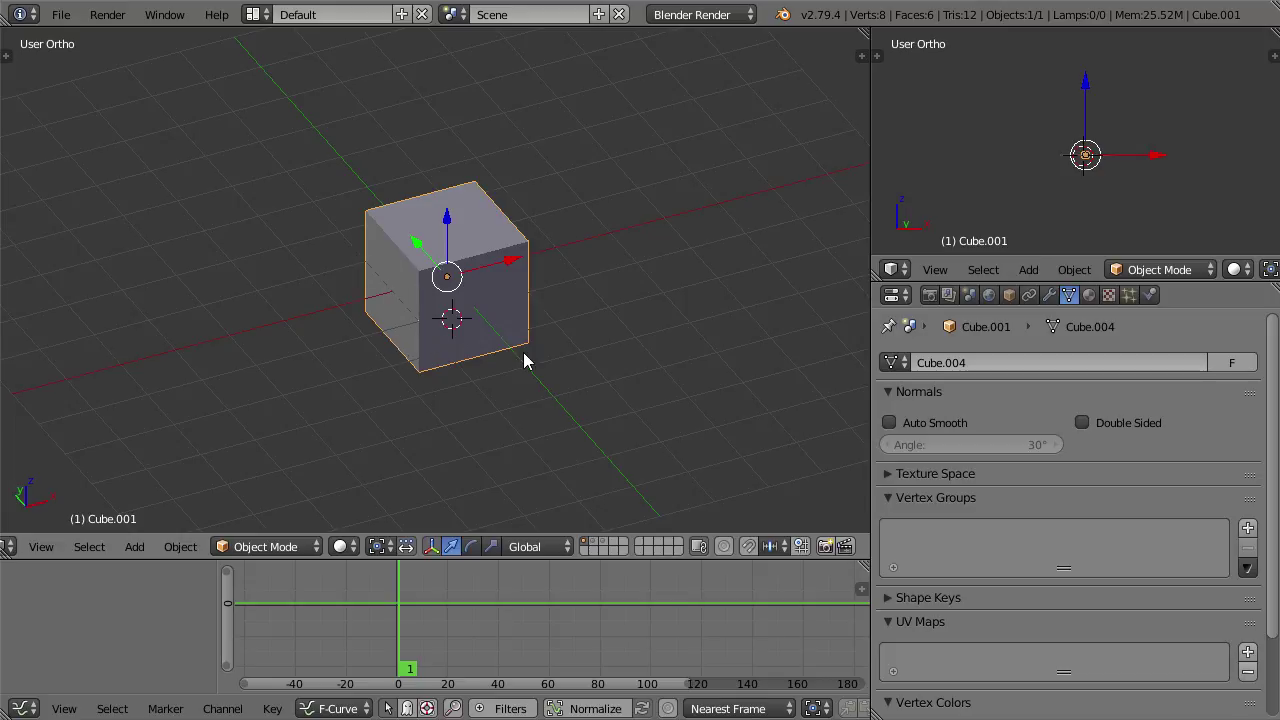
Step: Test a rotation and an X-axis scale with the transform properties panel shown, cancelling both
scroll(523, 362, "down", 1)
key("r")
key("r")
key("Escape")
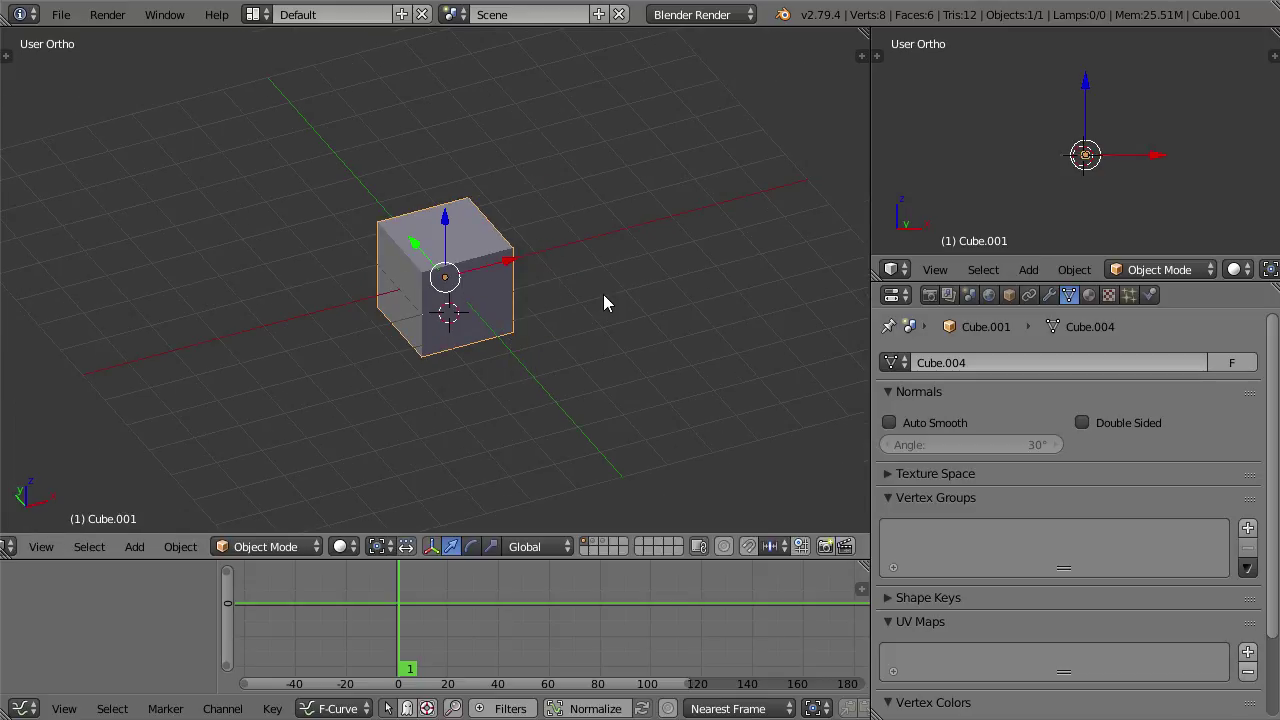
scroll(443, 280, "down", 1)
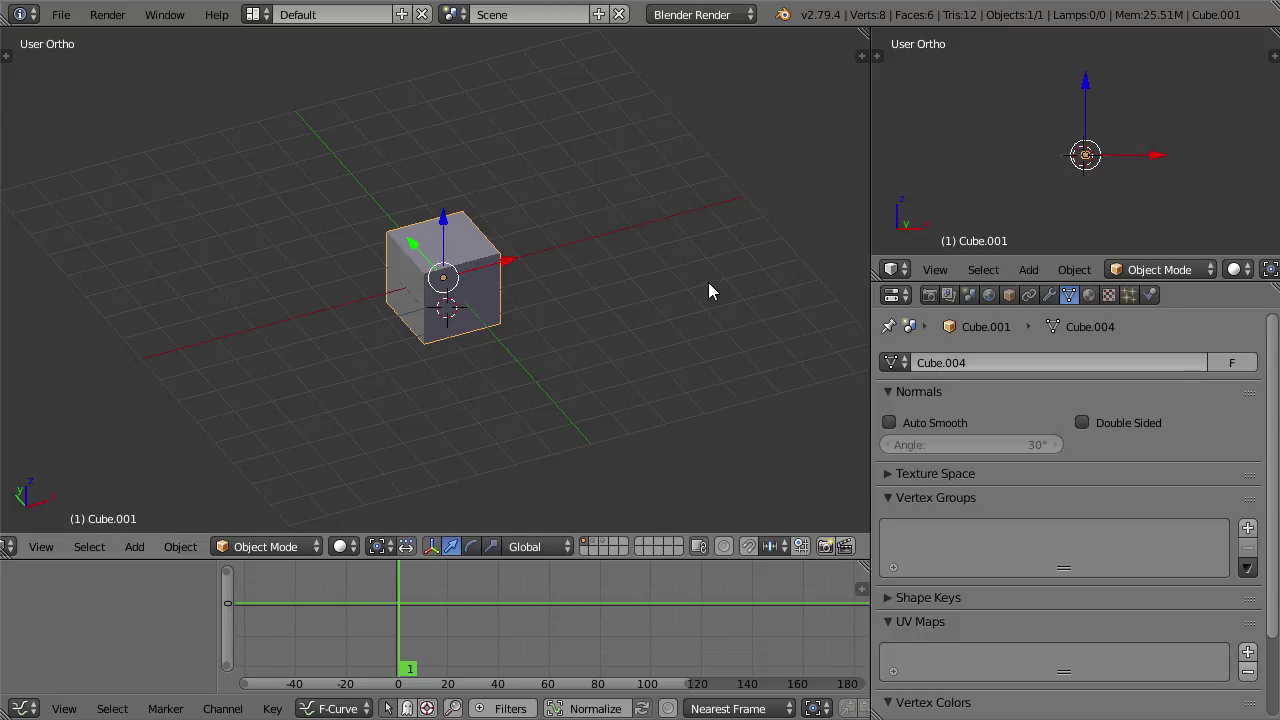
key("n")
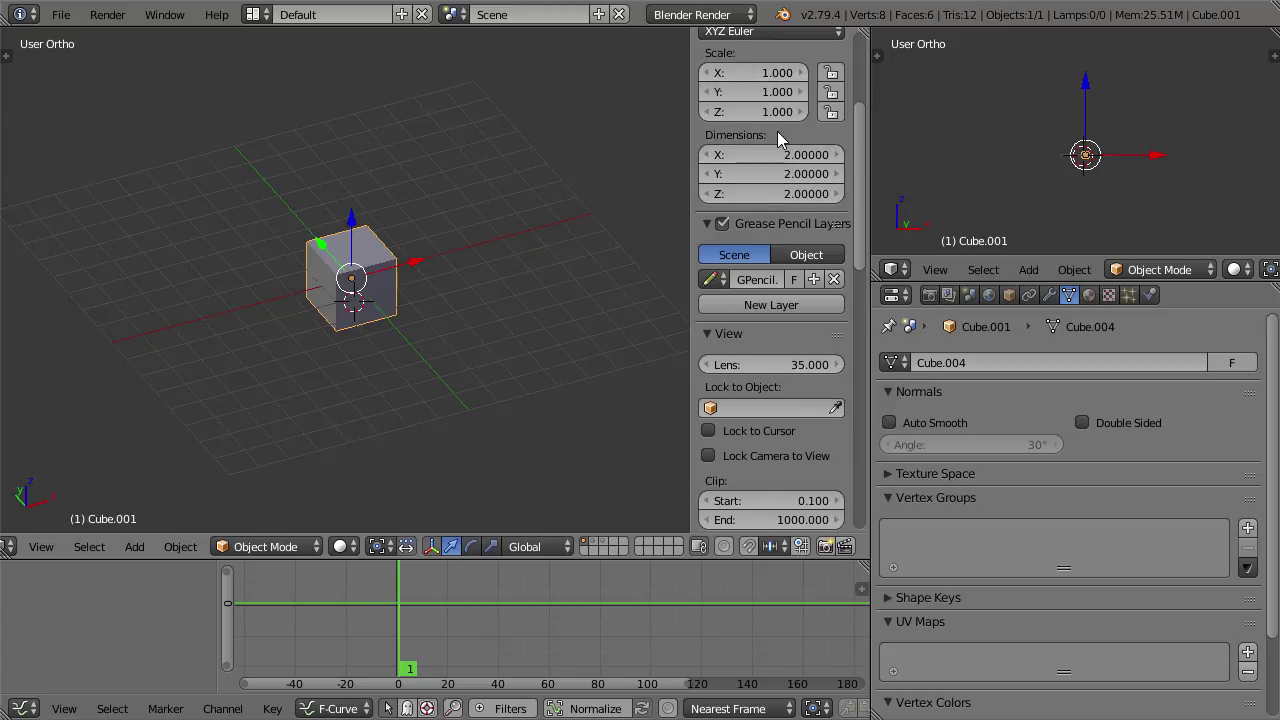
key("s")
key("x")
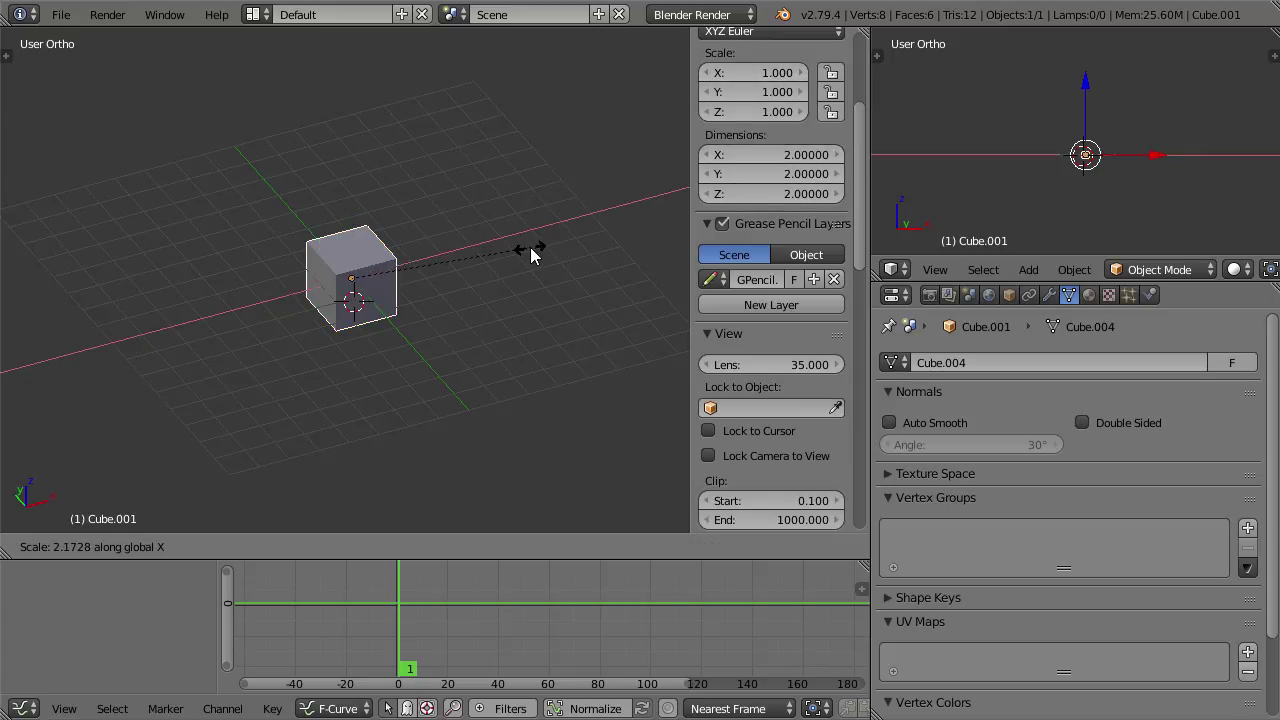
key("Escape")
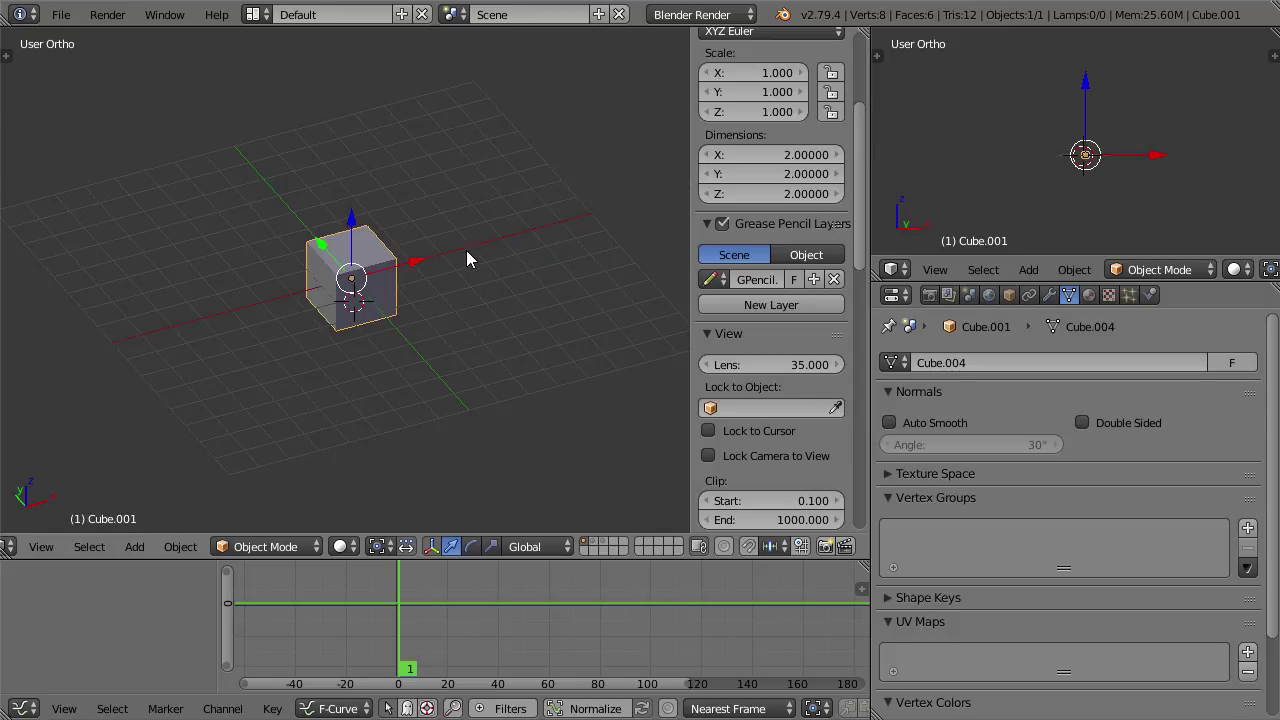
key("n")
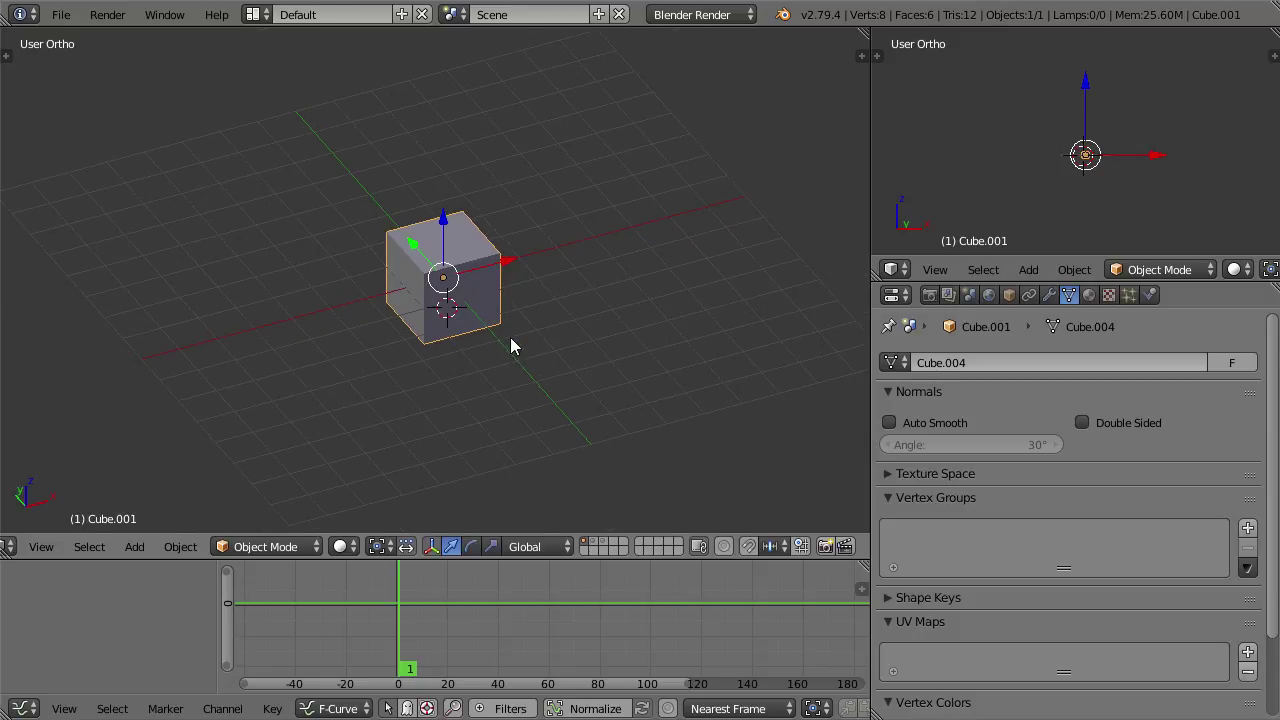
Step: Frame the cube and drag it right along X, away from the 3D cursor
key("KP_Decimal")
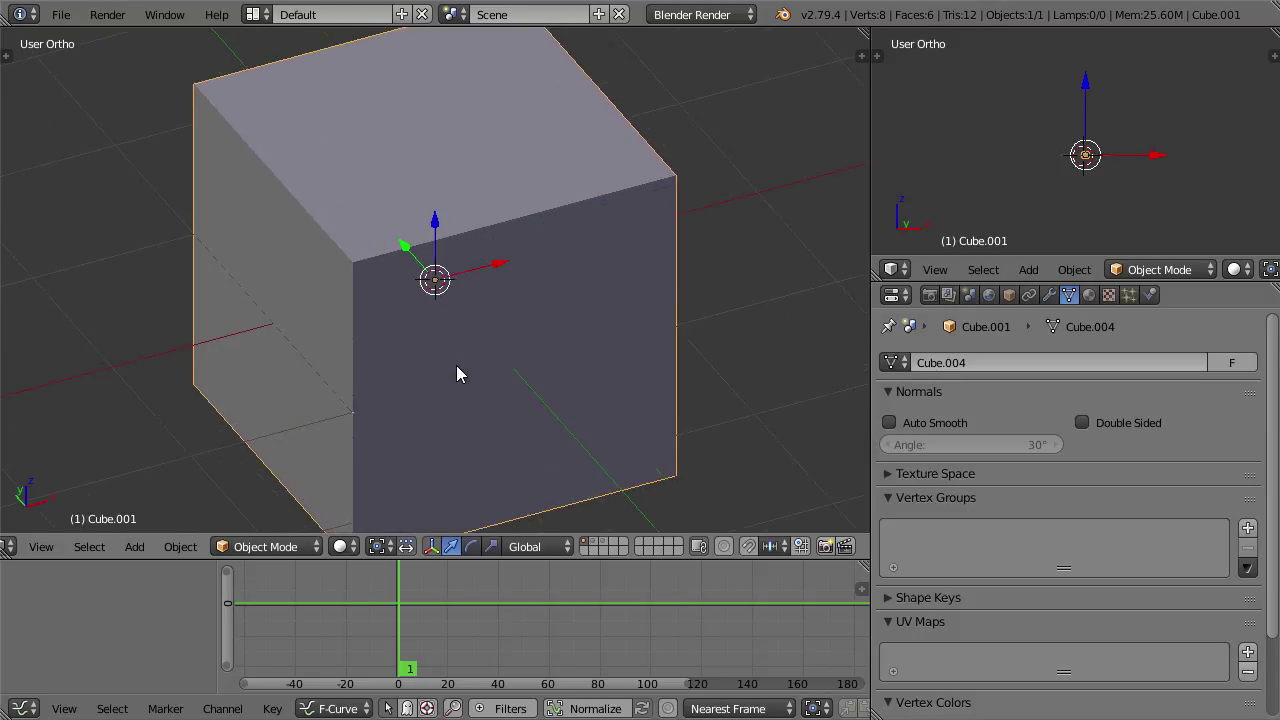
scroll(456, 373, "down", 6)
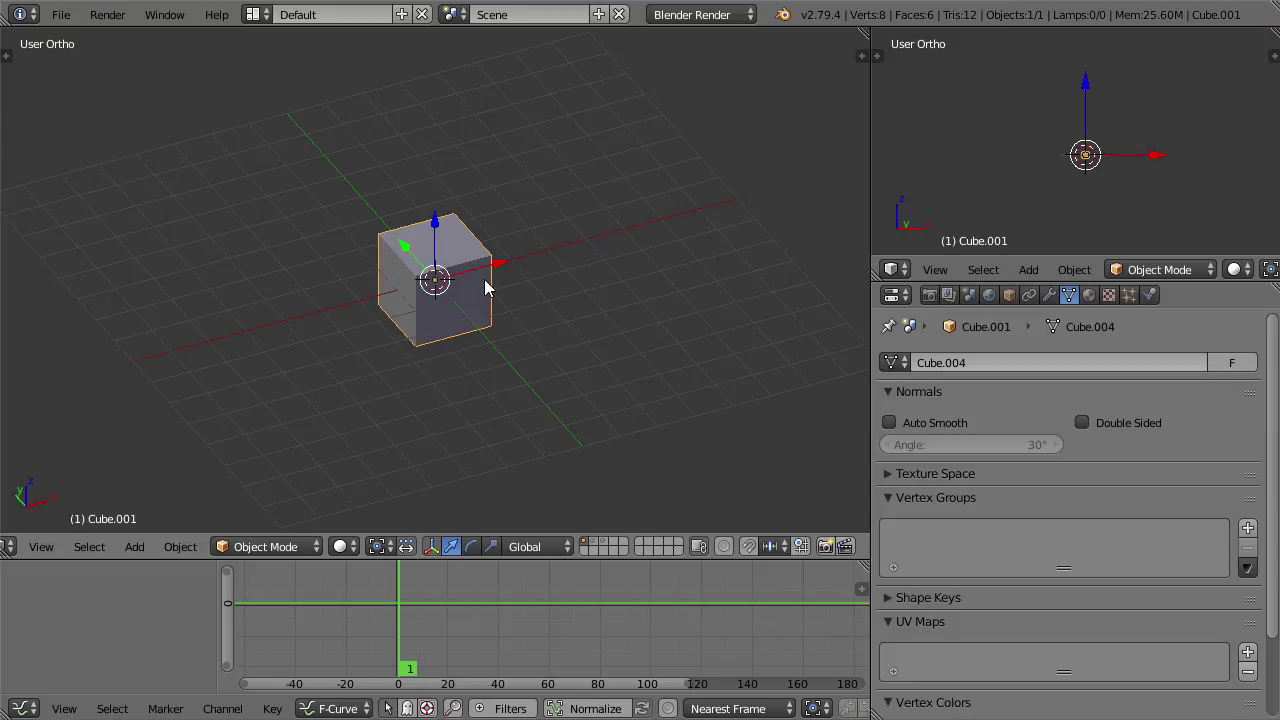
left_click_drag(491, 268, 579, 245)
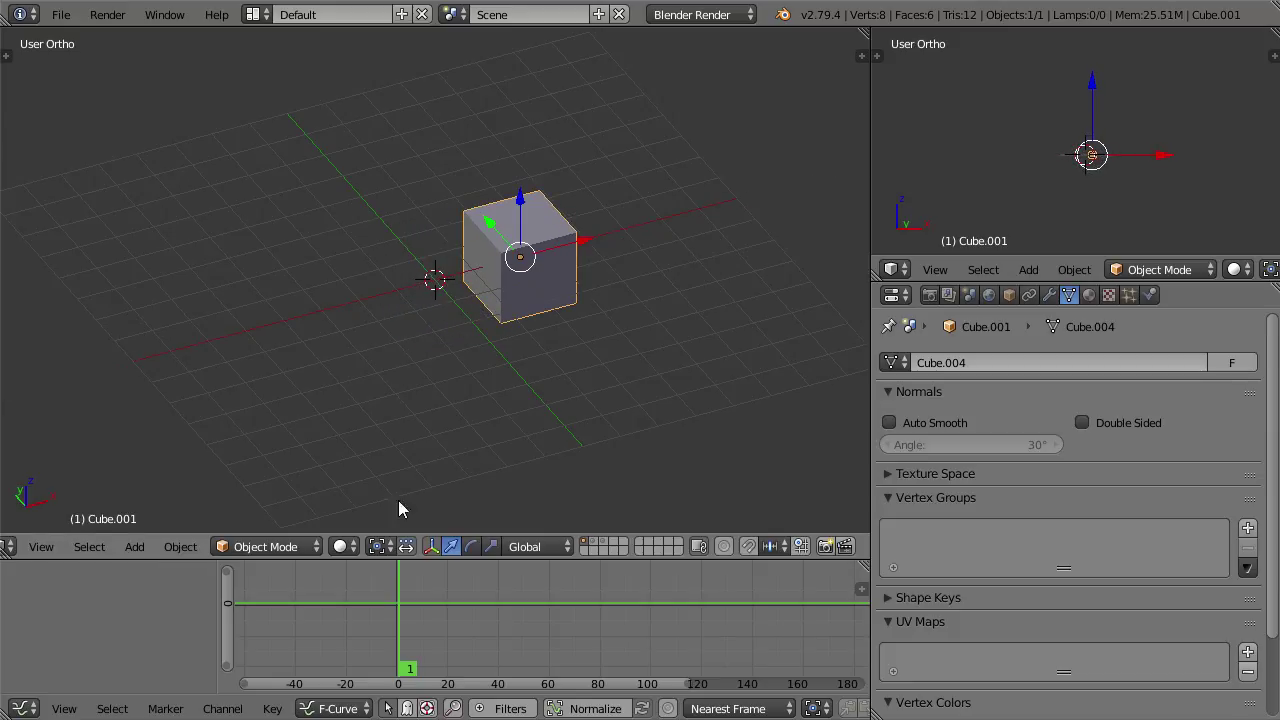
Step: Set the Pivot Point to 3D Cursor and test a scale around it
left_click(386, 548)
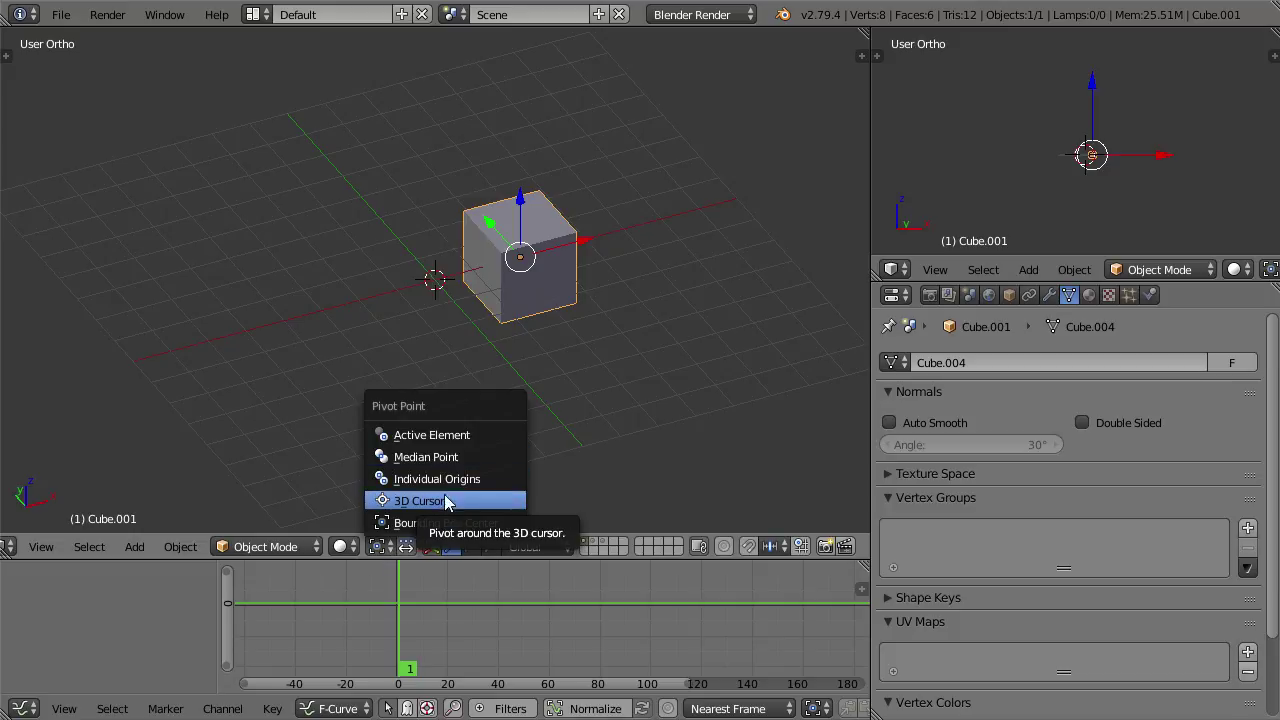
left_click(435, 508)
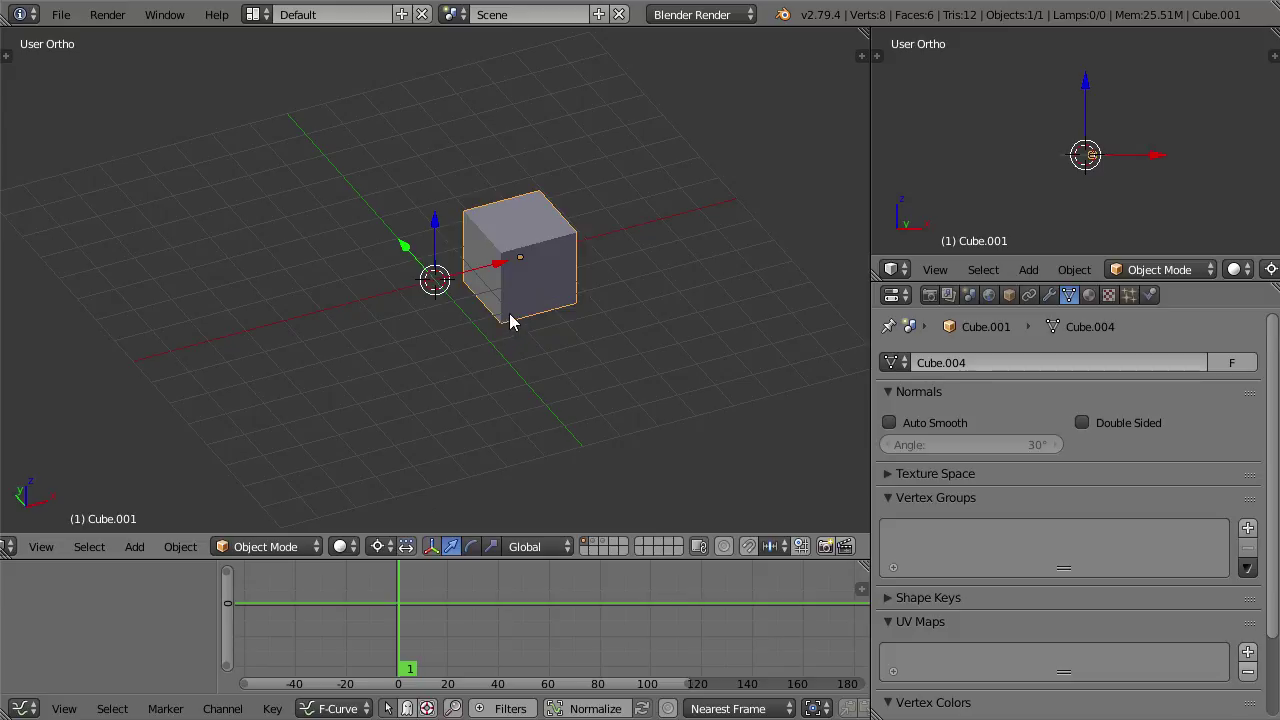
key("s")
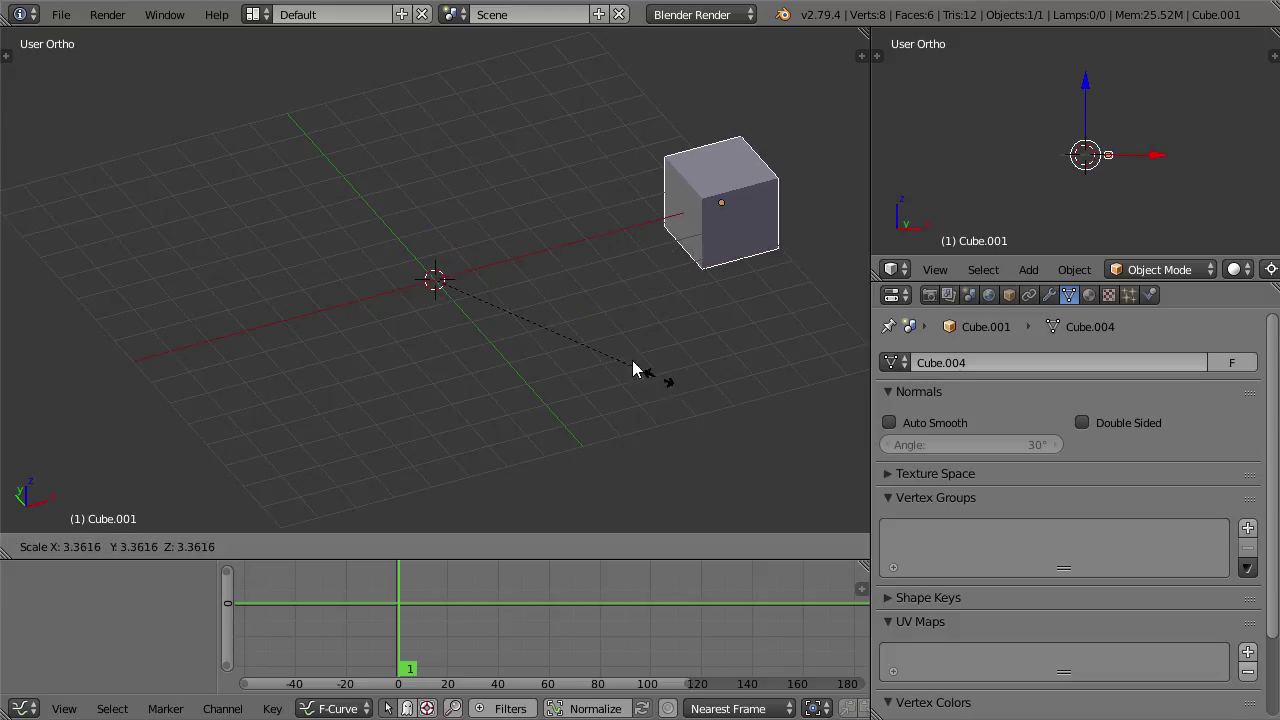
right_click(478, 286)
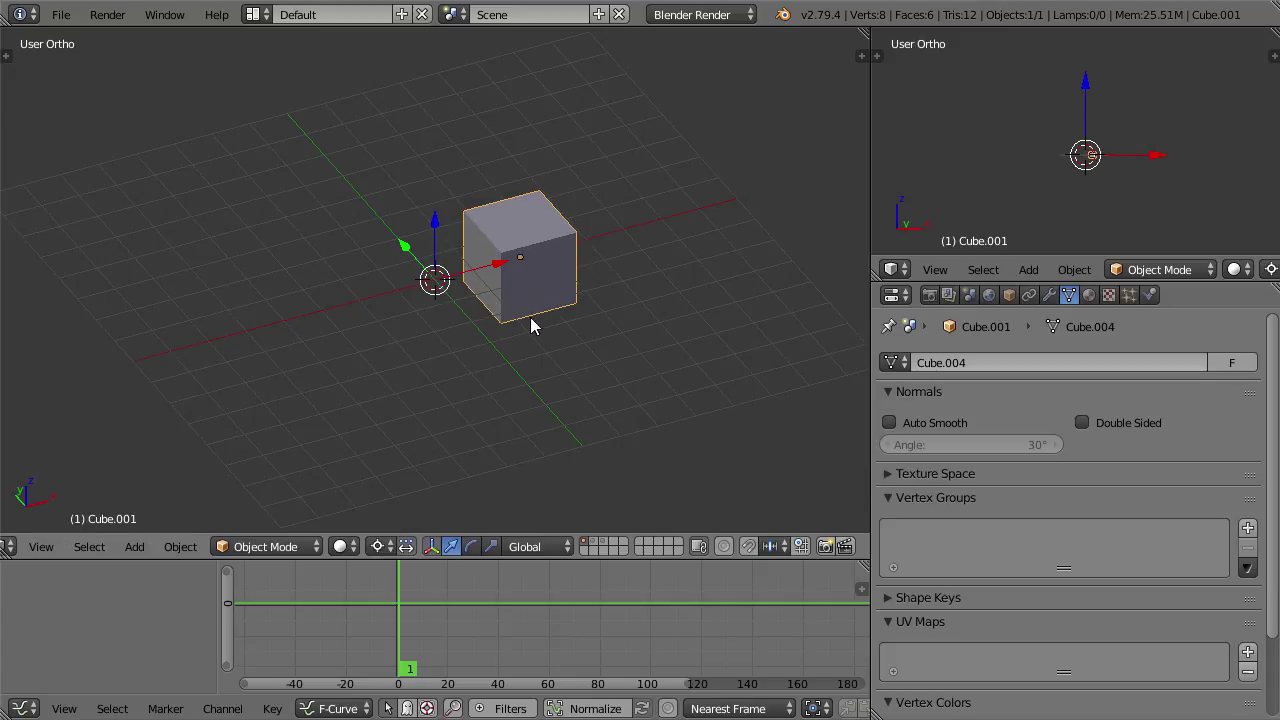
Step: Set the pivot back to Bounding Box Center and move the cube along X toward the origin
key("comma")
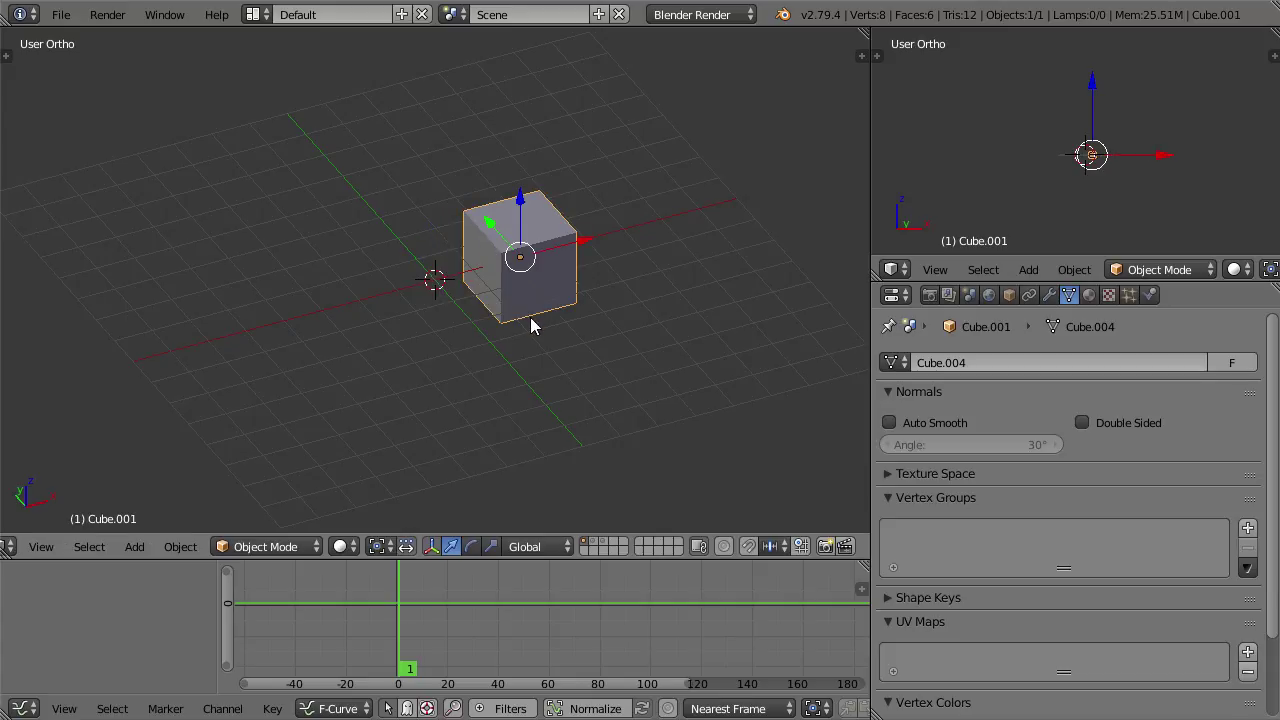
left_click(381, 546)
left_click(431, 522)
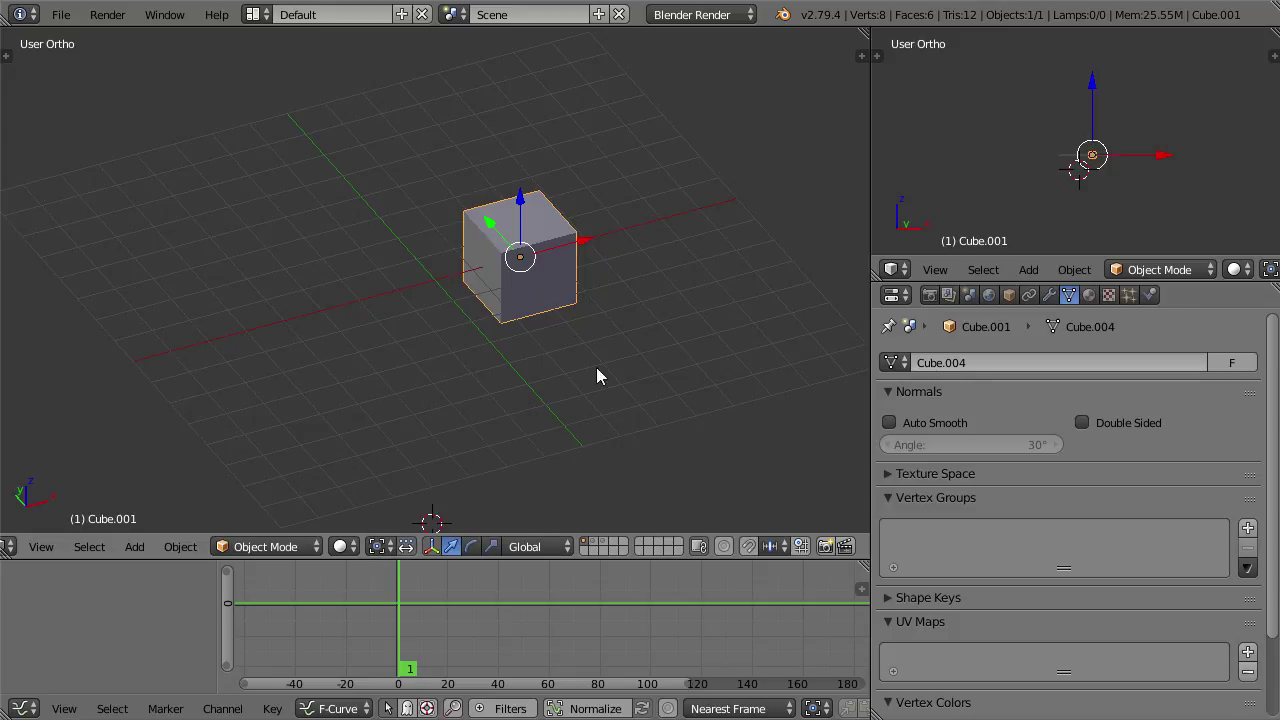
key("g")
key("x")
left_click(505, 328)
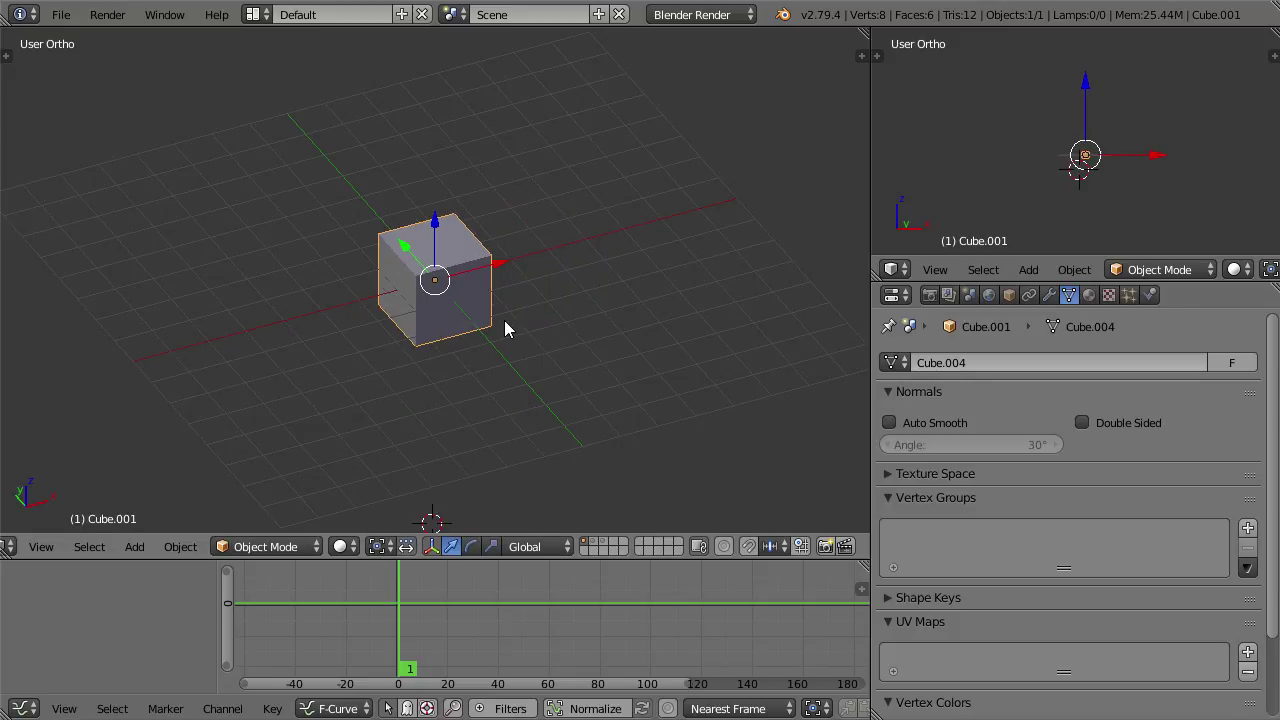
Step: Make a linked duplicate with Alt+D and move it 2 units along negative X
key("alt+d")
key("Escape")
key("g")
key("x")
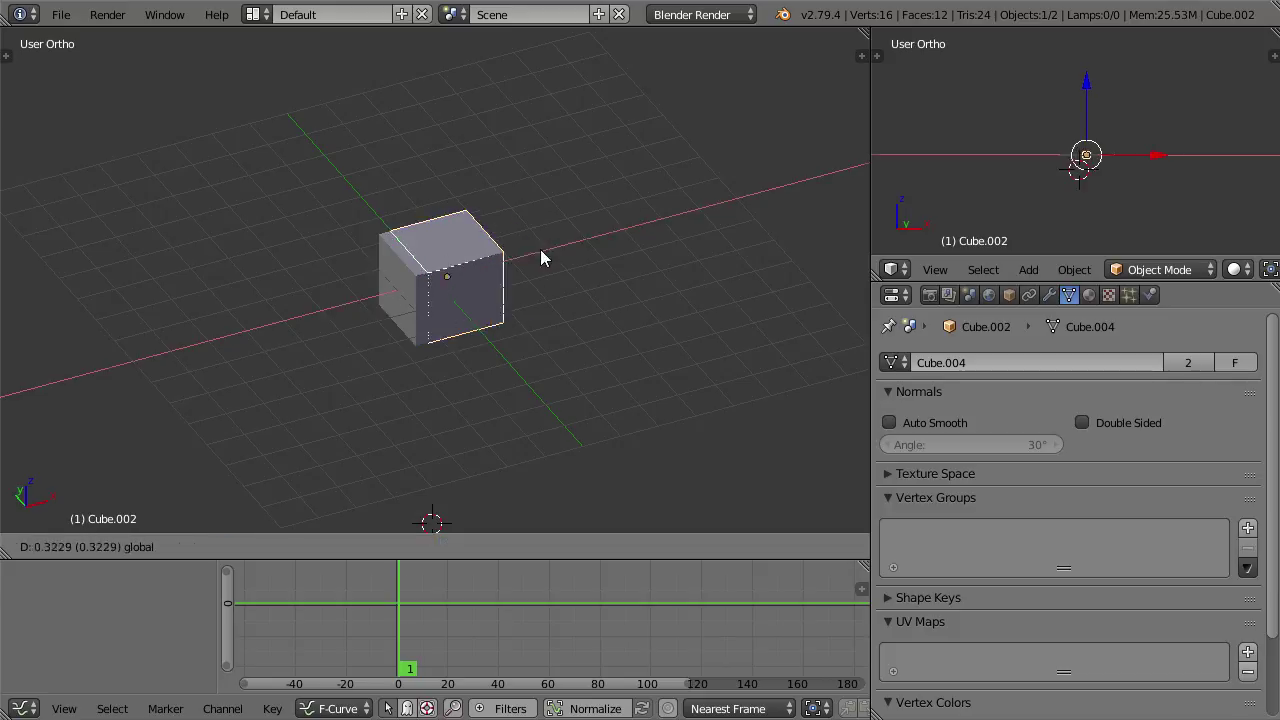
key("Escape")
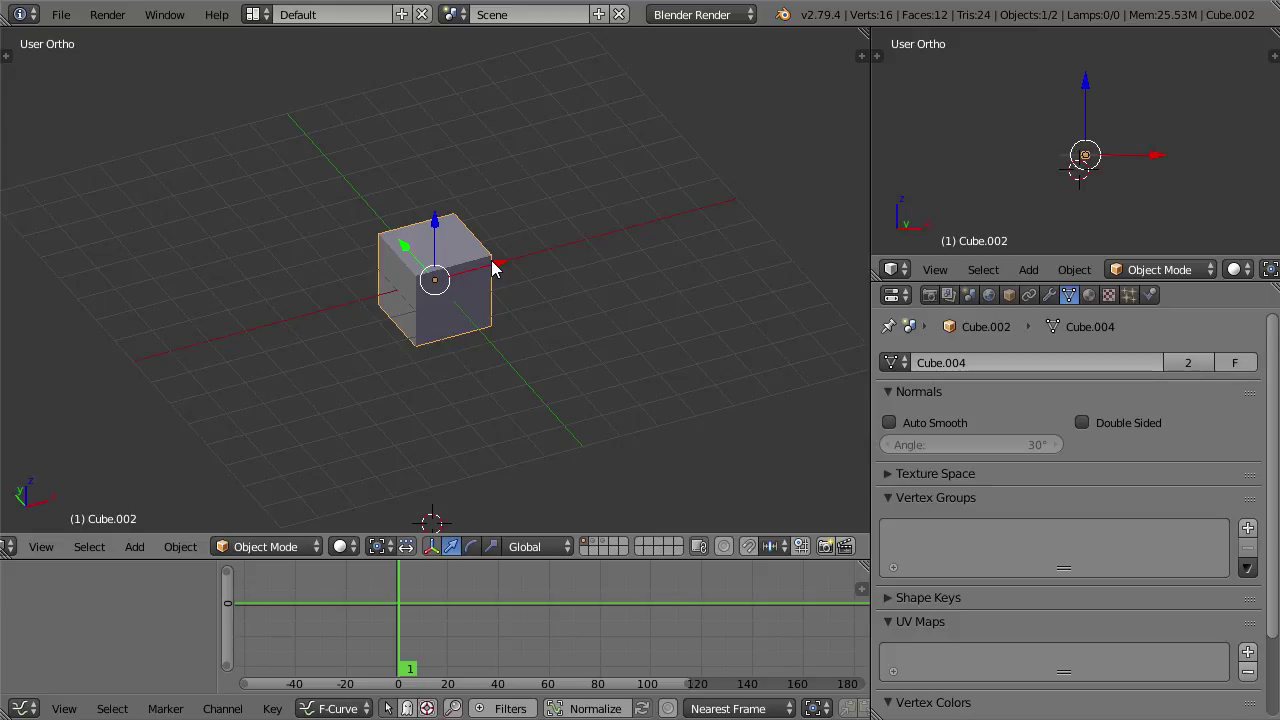
type("gx-2")
key("Return")
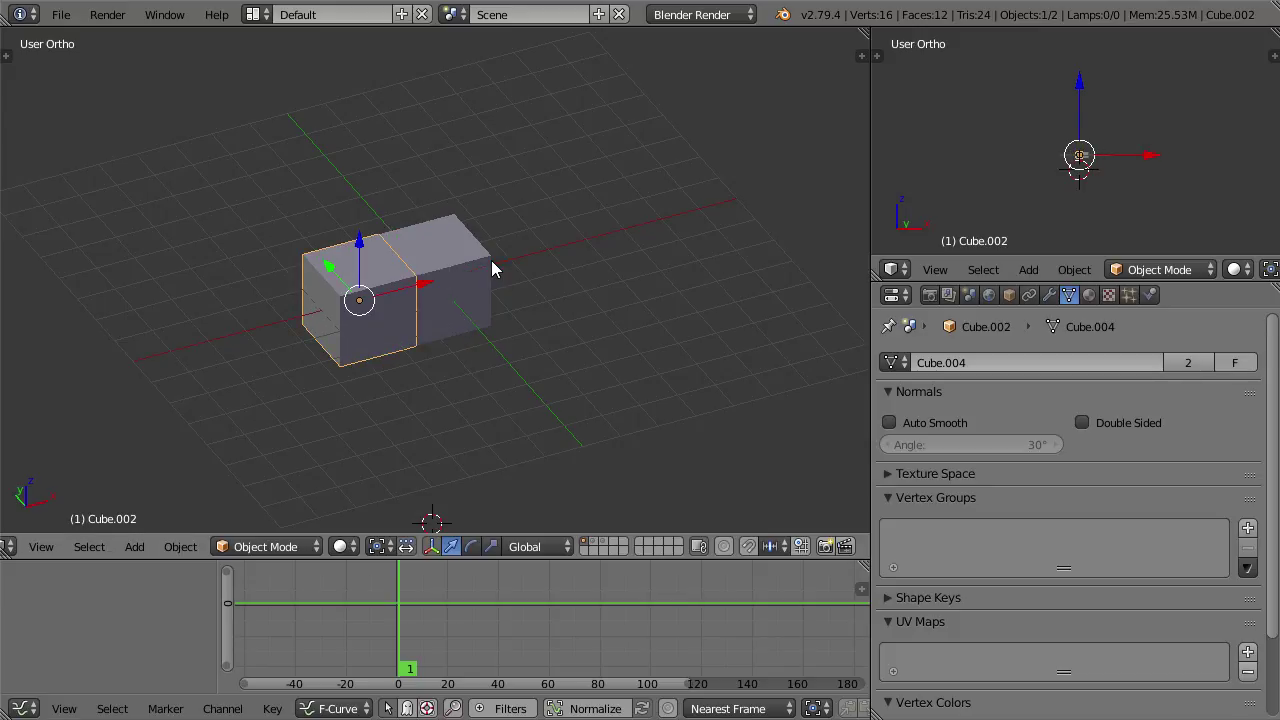
Step: Select the other cube and move it 2 units along positive X
right_click(437, 288)
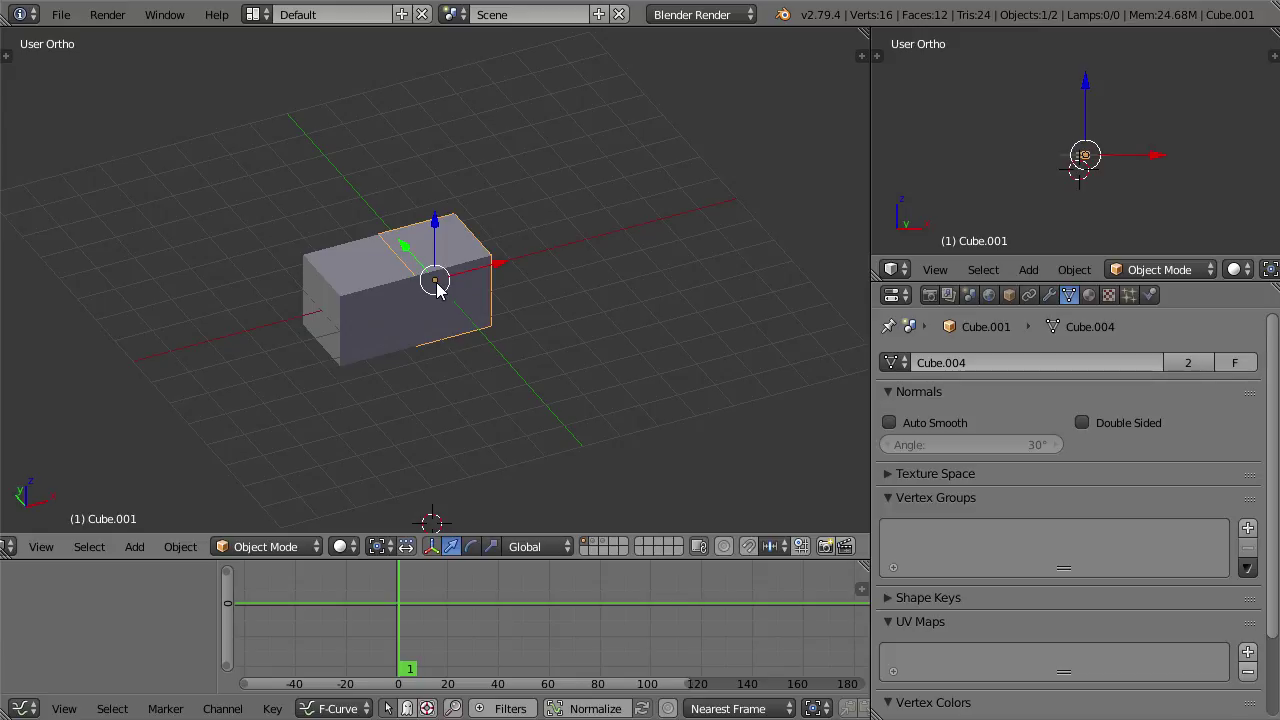
type("gx2")
key("Return")
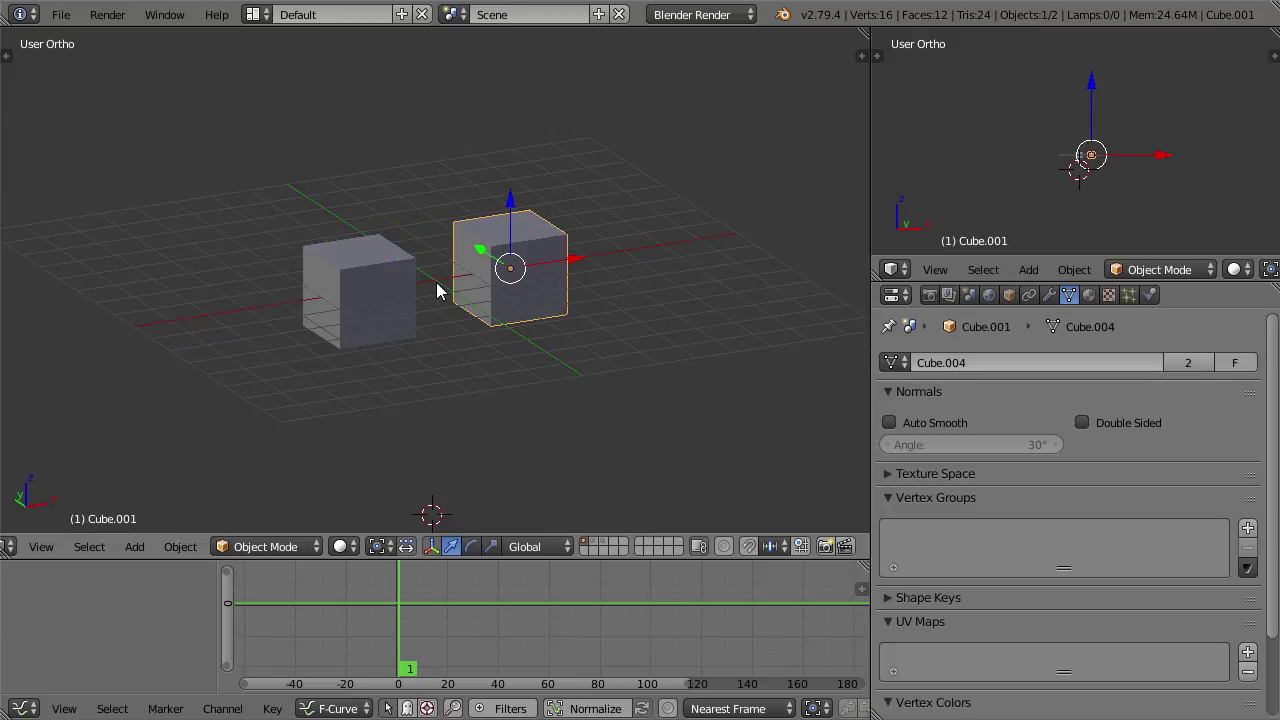
middle_click_drag(446, 311, 416, 208)
Step: Select both cubes and scale them inward to pull them closer together
right_click(361, 308, "shift")
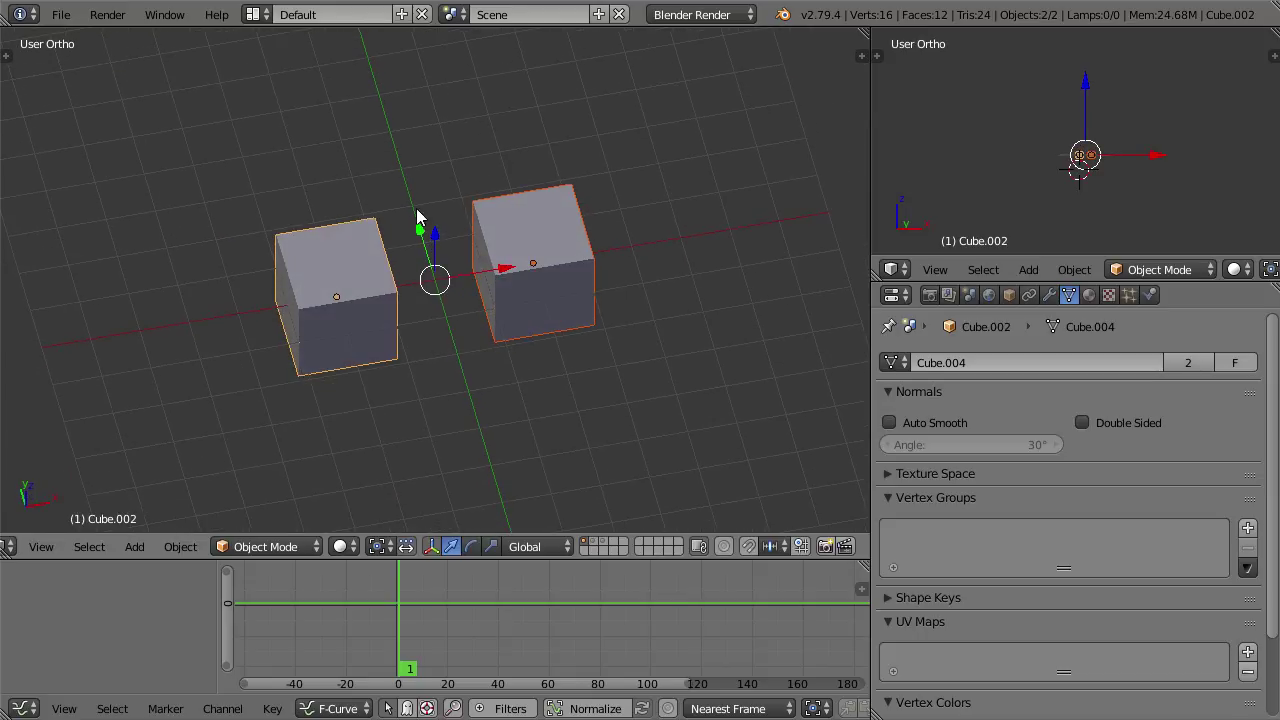
left_click(378, 546)
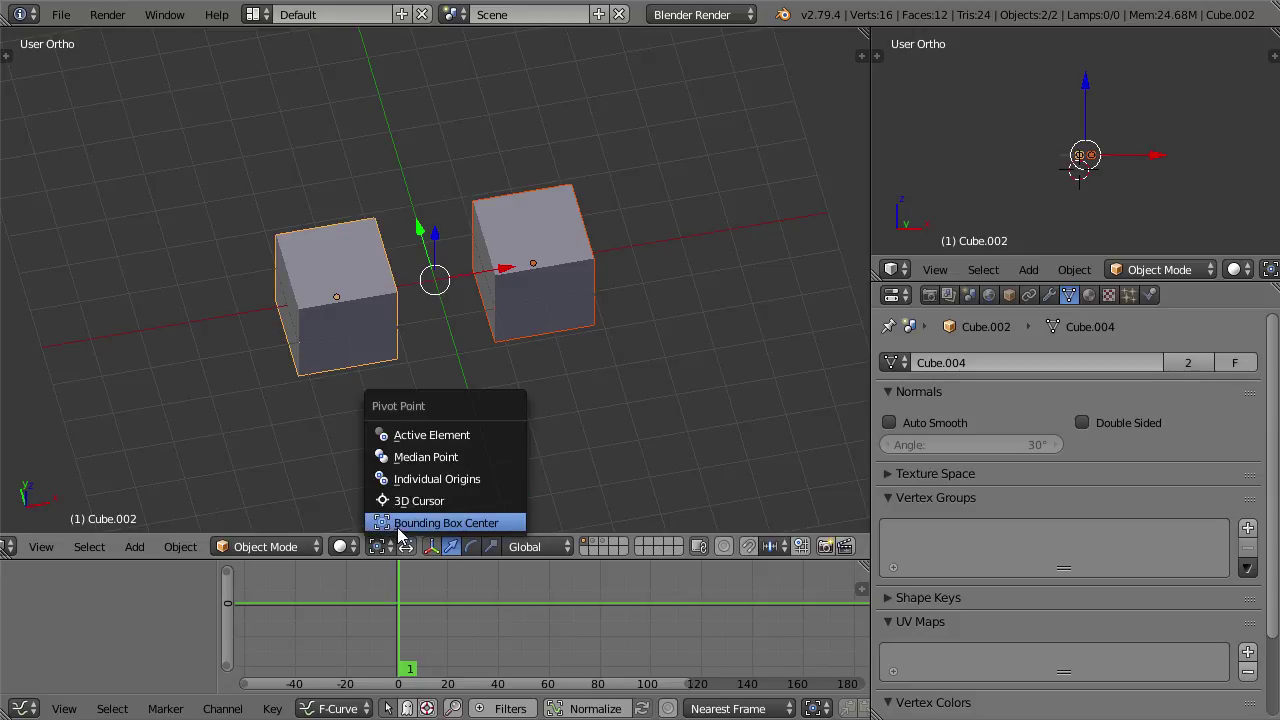
middle_click_drag(468, 375, 434, 456)
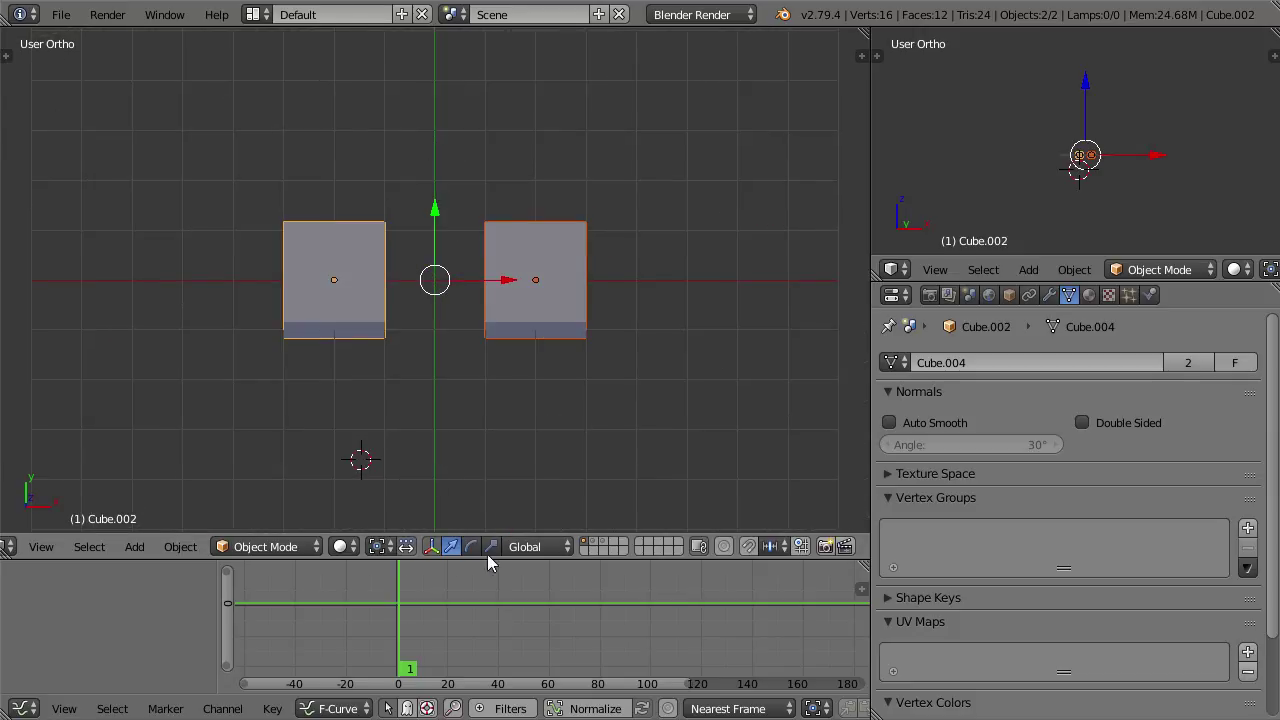
scroll(477, 280, "down", 2)
key("s")
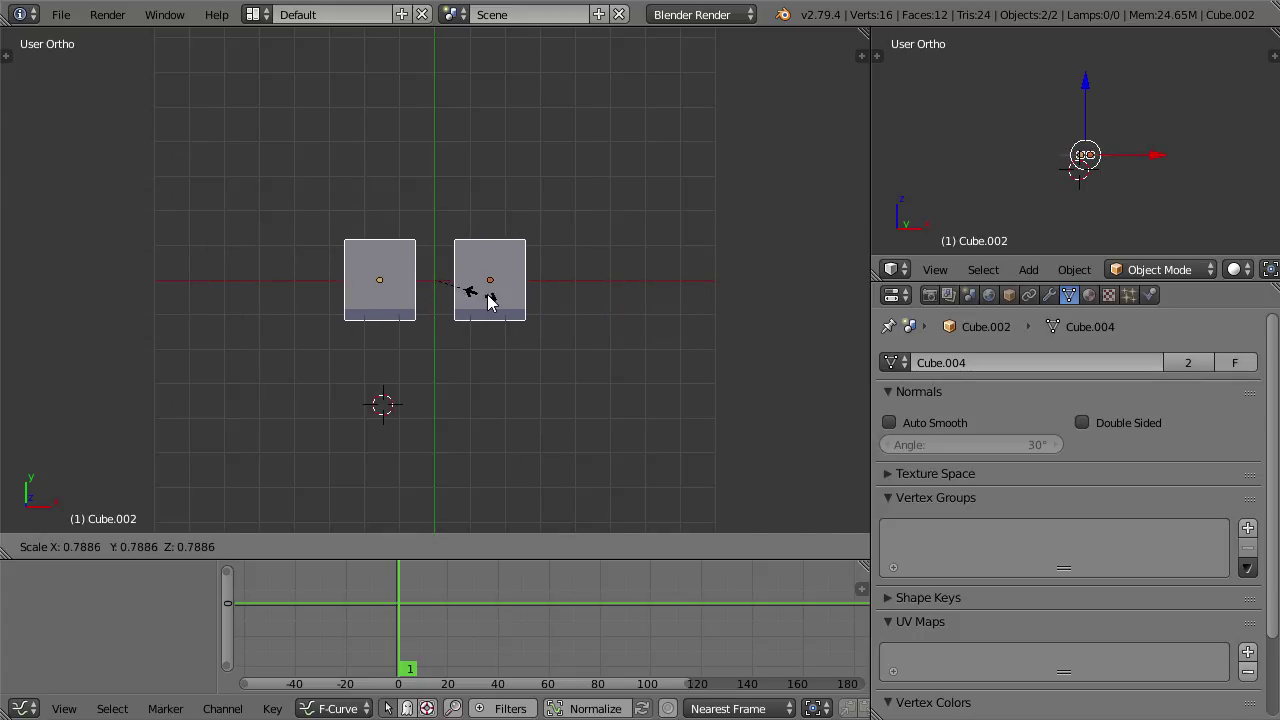
left_click(478, 325)
Step: Shrink the shared cube mesh in Edit Mode, then return to Object Mode
middle_click_drag(476, 378, 508, 257)
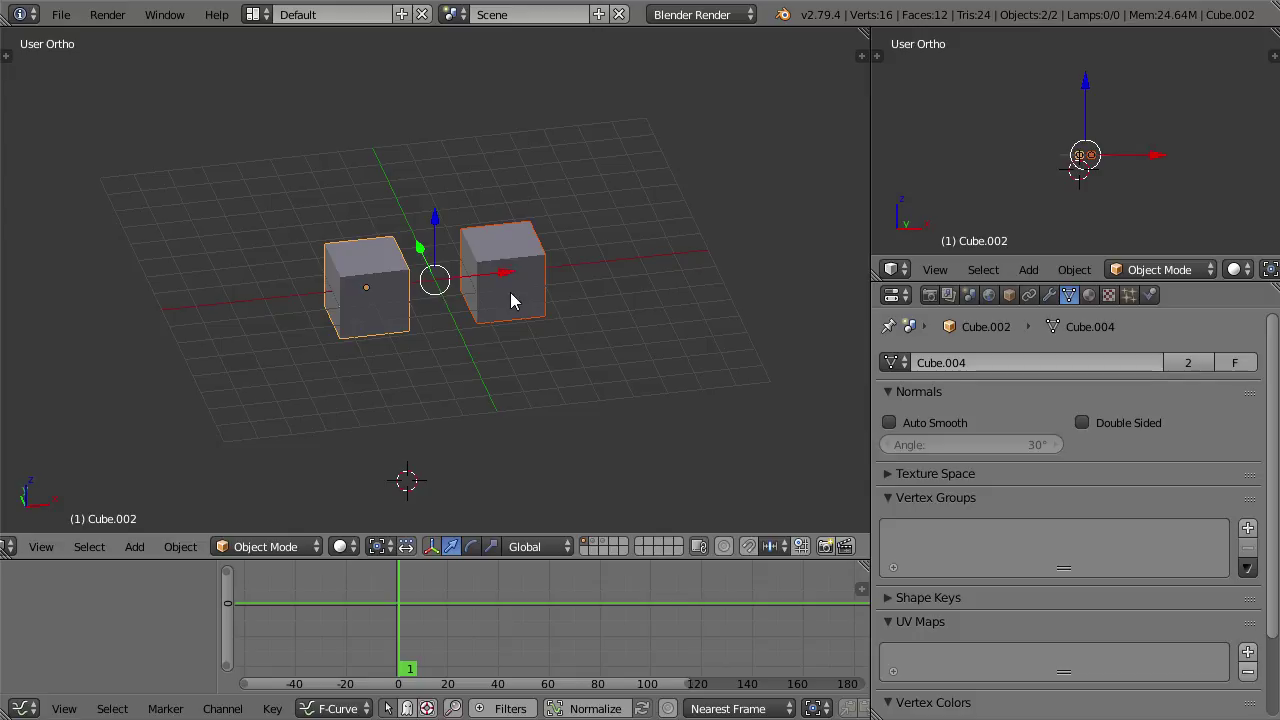
scroll(466, 488, "up", 3)
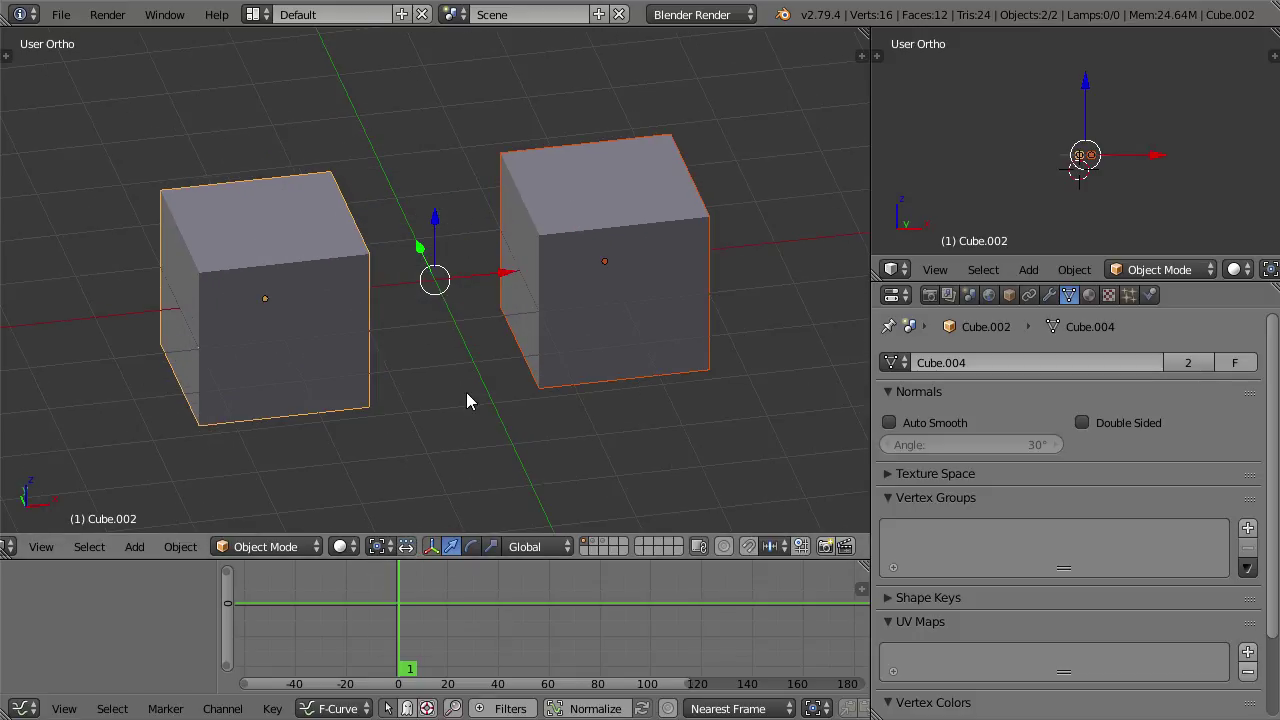
scroll(466, 392, "down", 2)
middle_click_drag(430, 356, 465, 382)
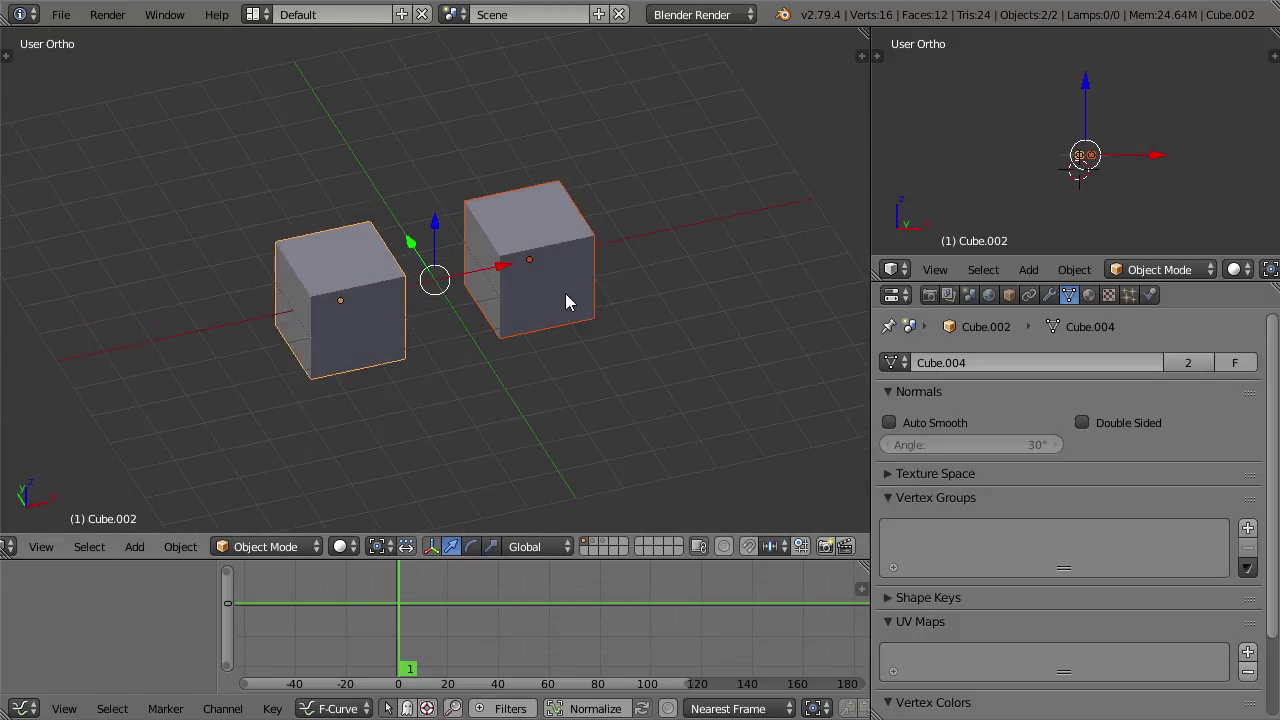
key("Tab")
key("s")
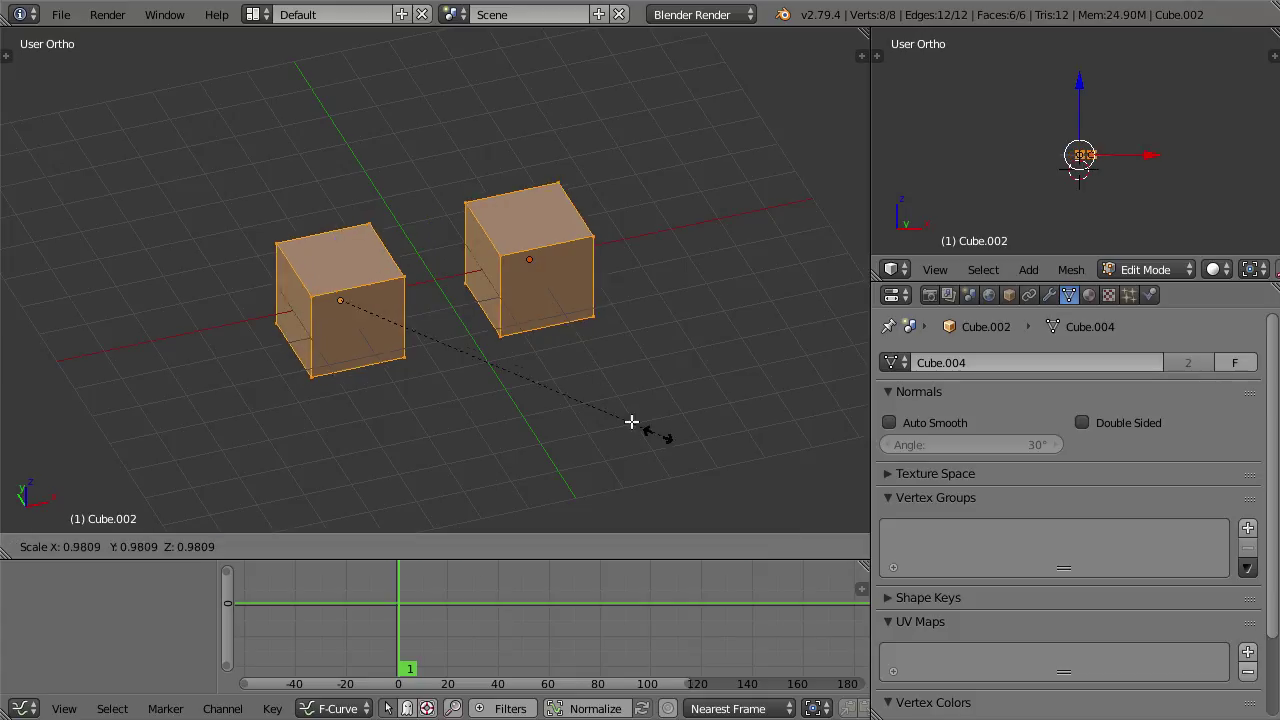
left_click(475, 320)
key("Tab")
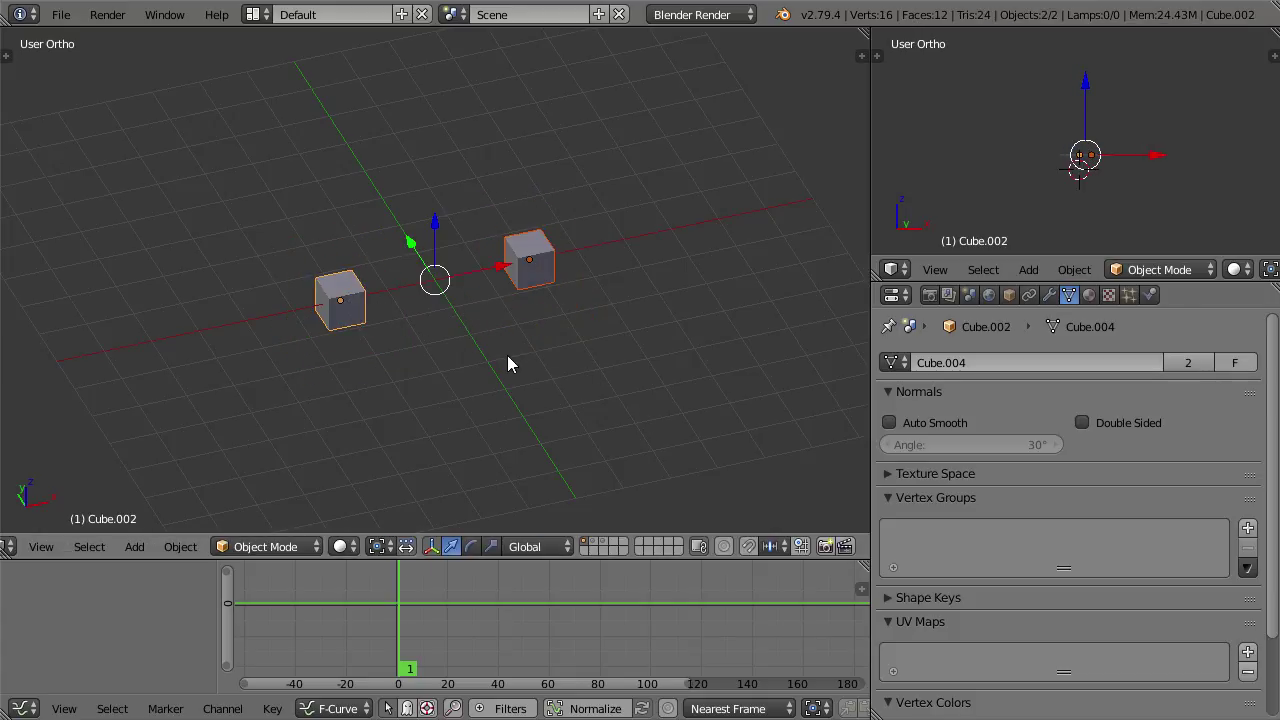
Step: Orbit to a flatter angle and test a trackball rotation, cancelling it
middle_click_drag(508, 358, 452, 334)
key("r")
key("r")
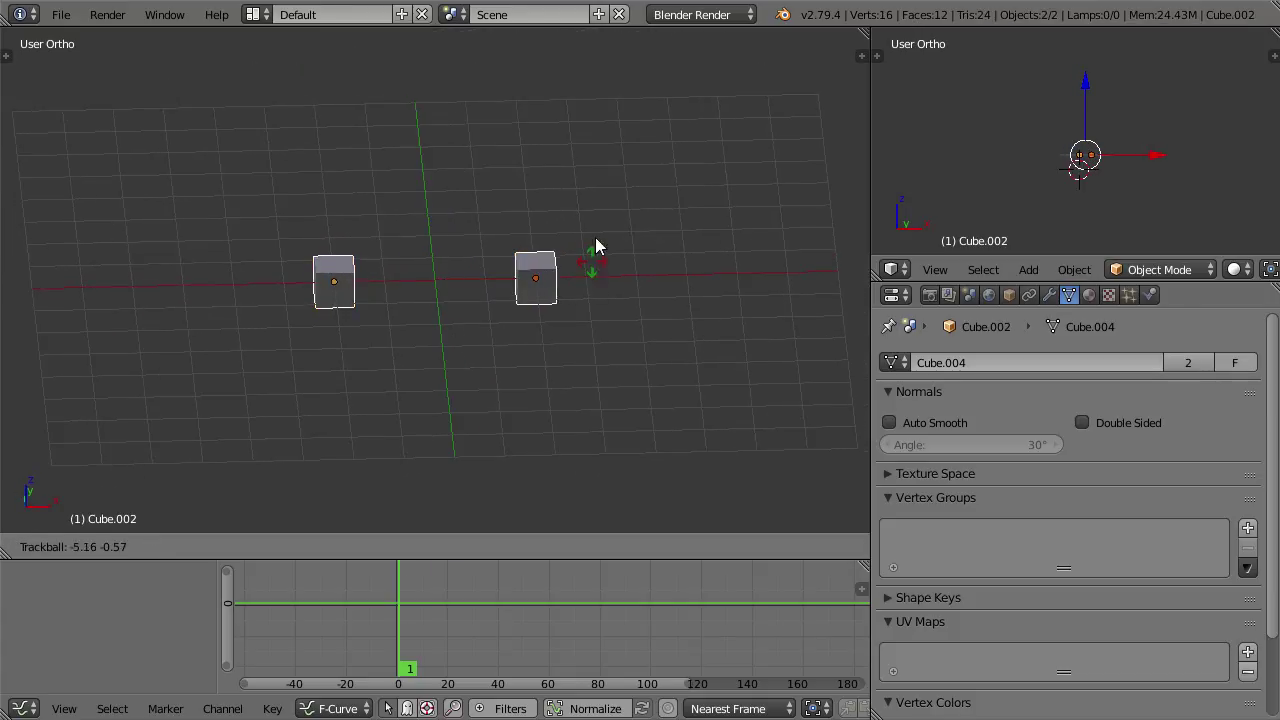
key("Escape")
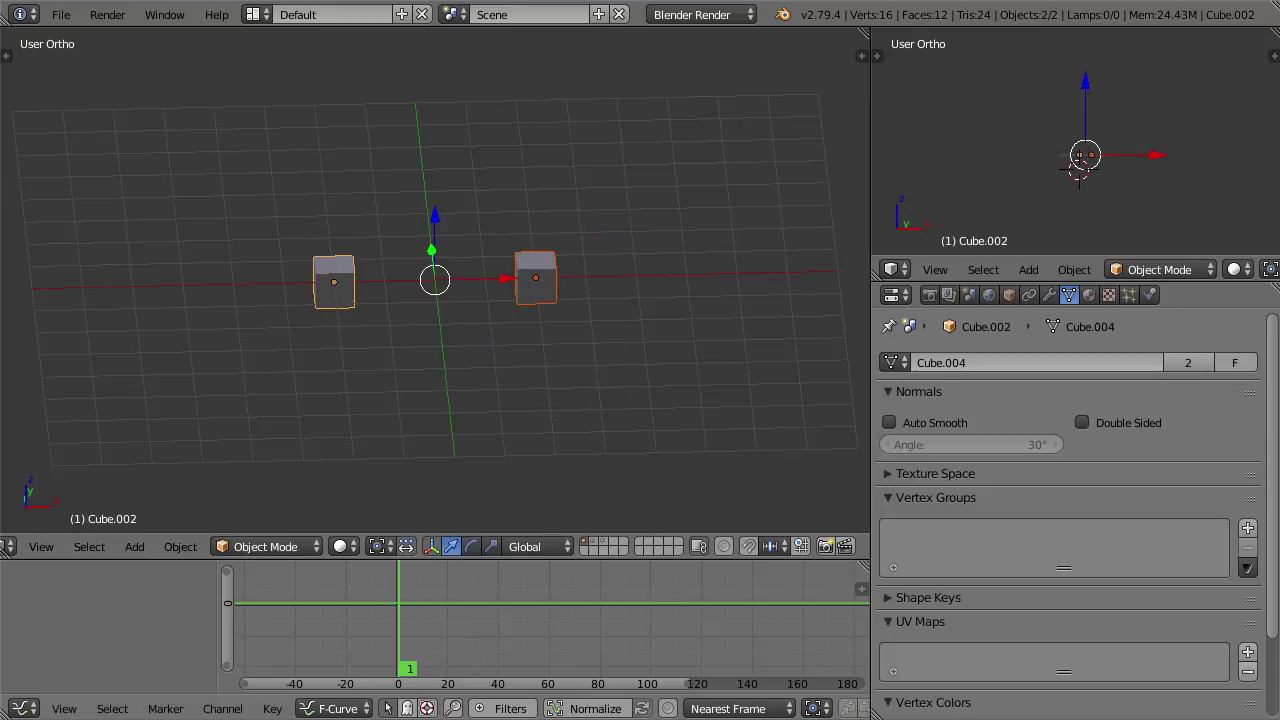
Step: Tumble both cubes onto a tilted diagonal with an R R trackball rotation
key("r")
key("r")
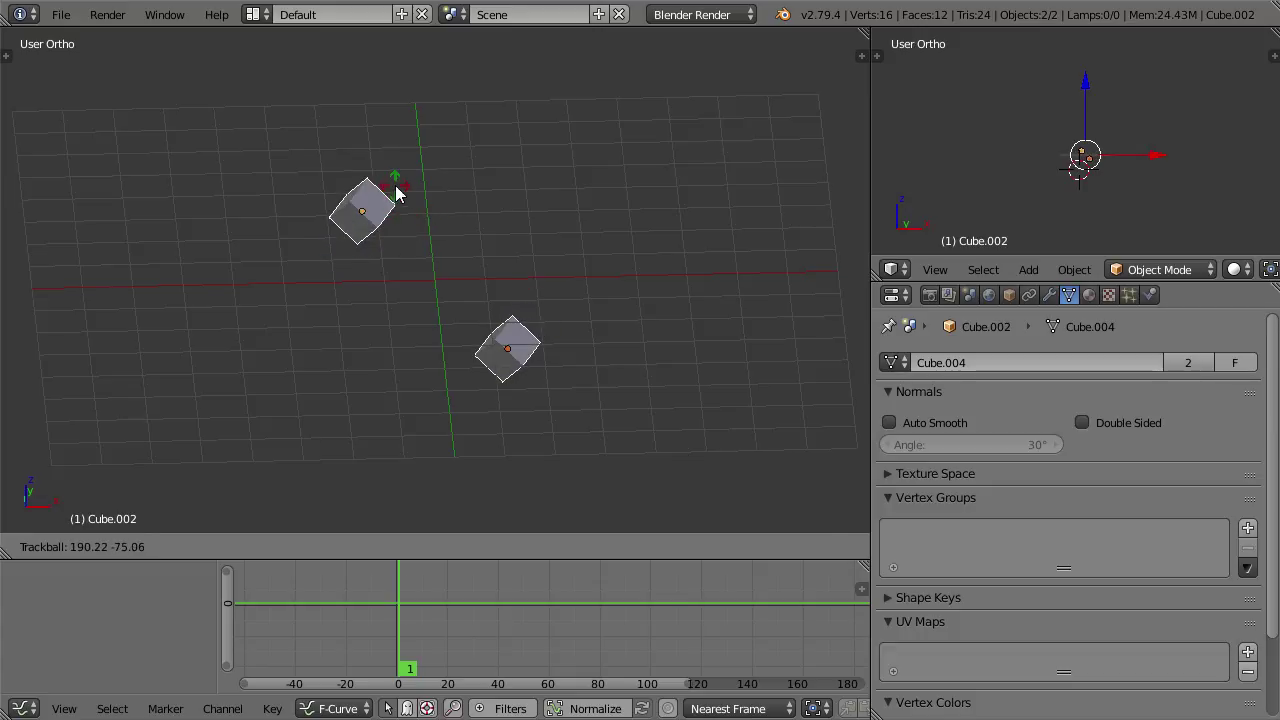
left_click(402, 196)
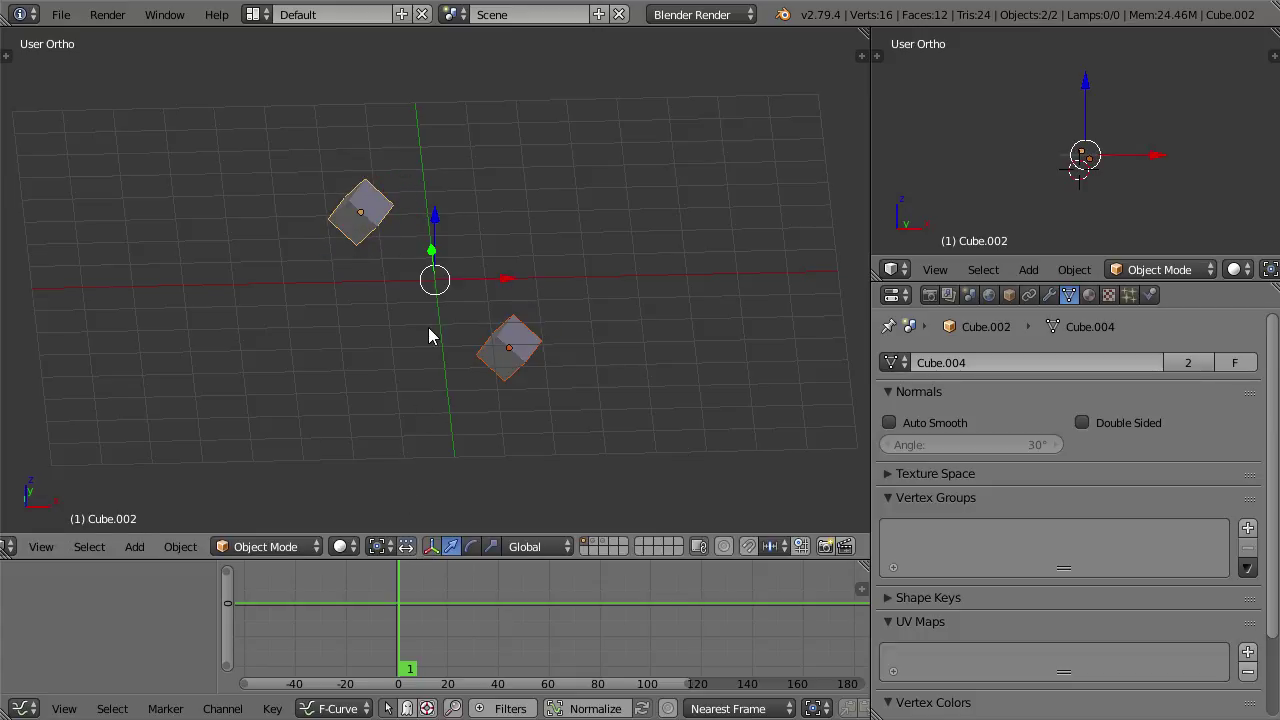
middle_click_drag(428, 336, 436, 250)
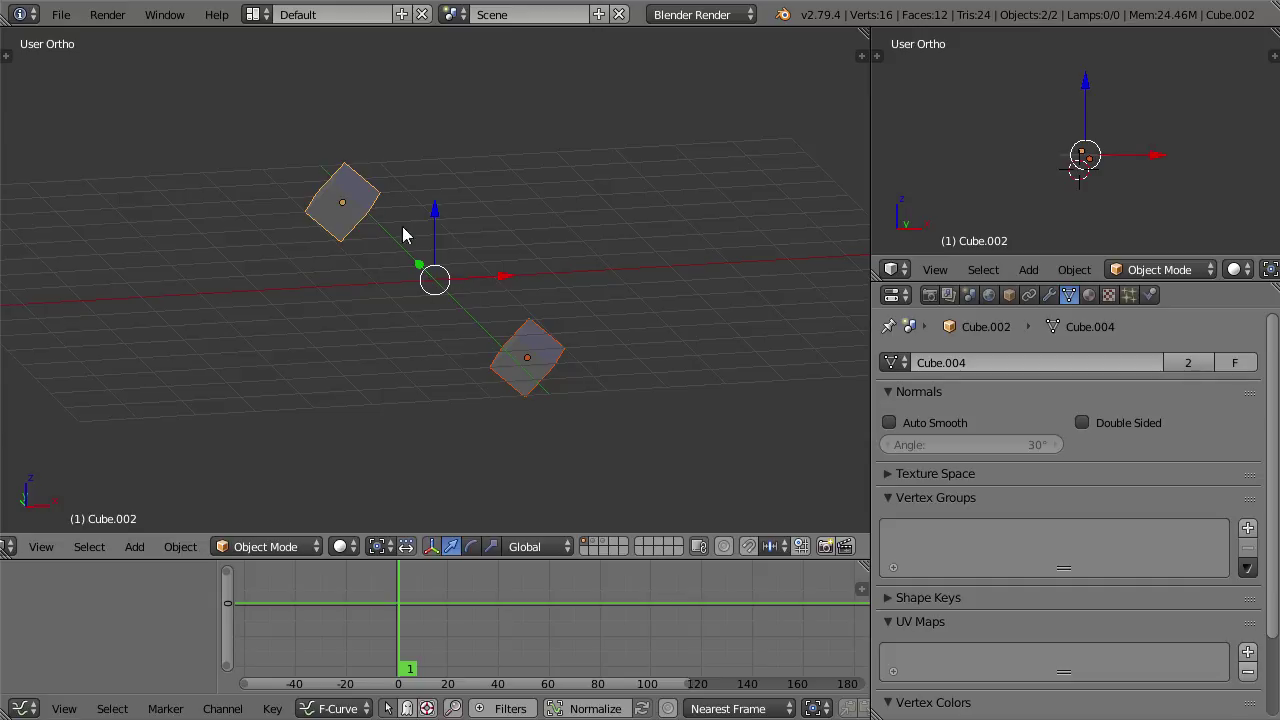
Step: Select the upper cube and set Transform Orientation to Local
right_click(343, 196)
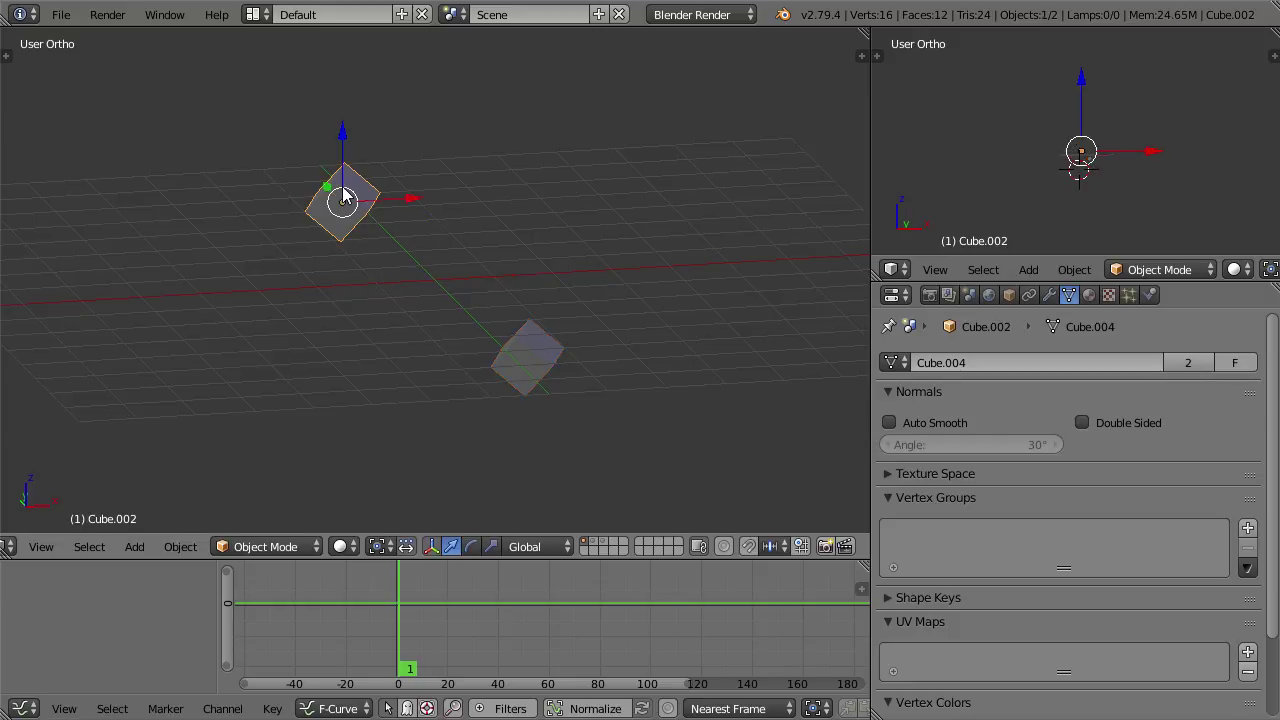
left_click(533, 548)
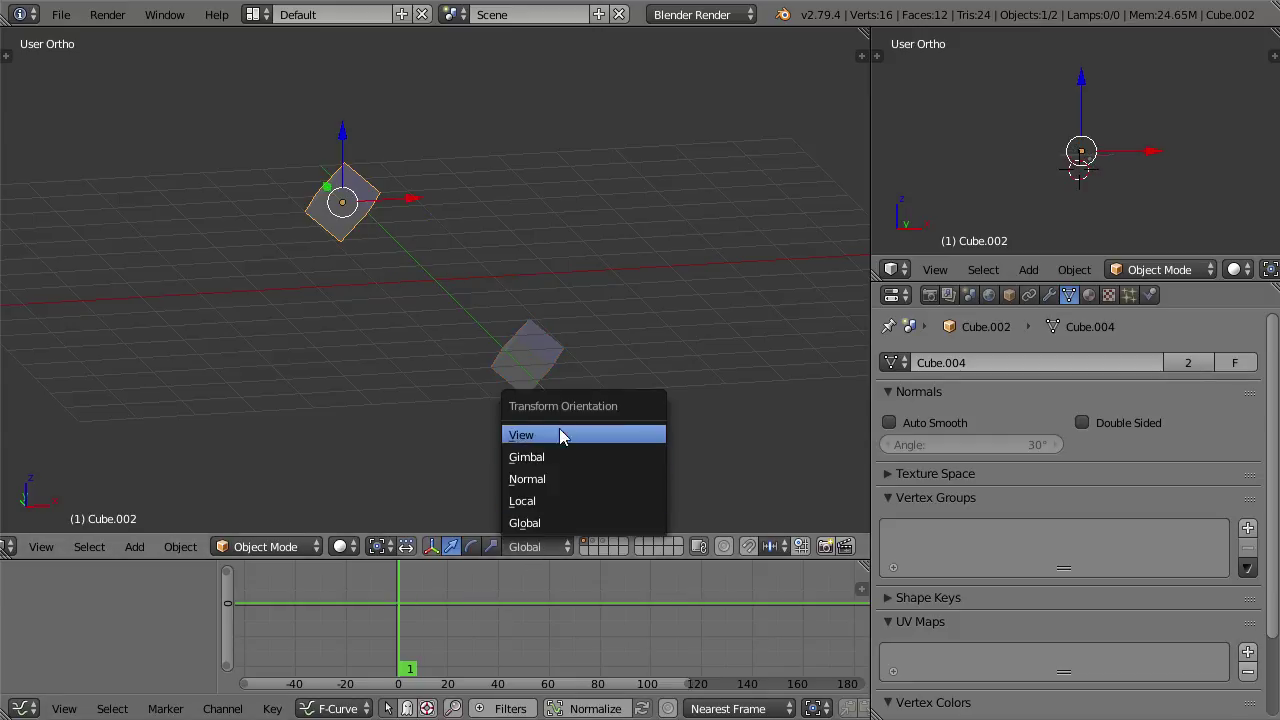
left_click(556, 501)
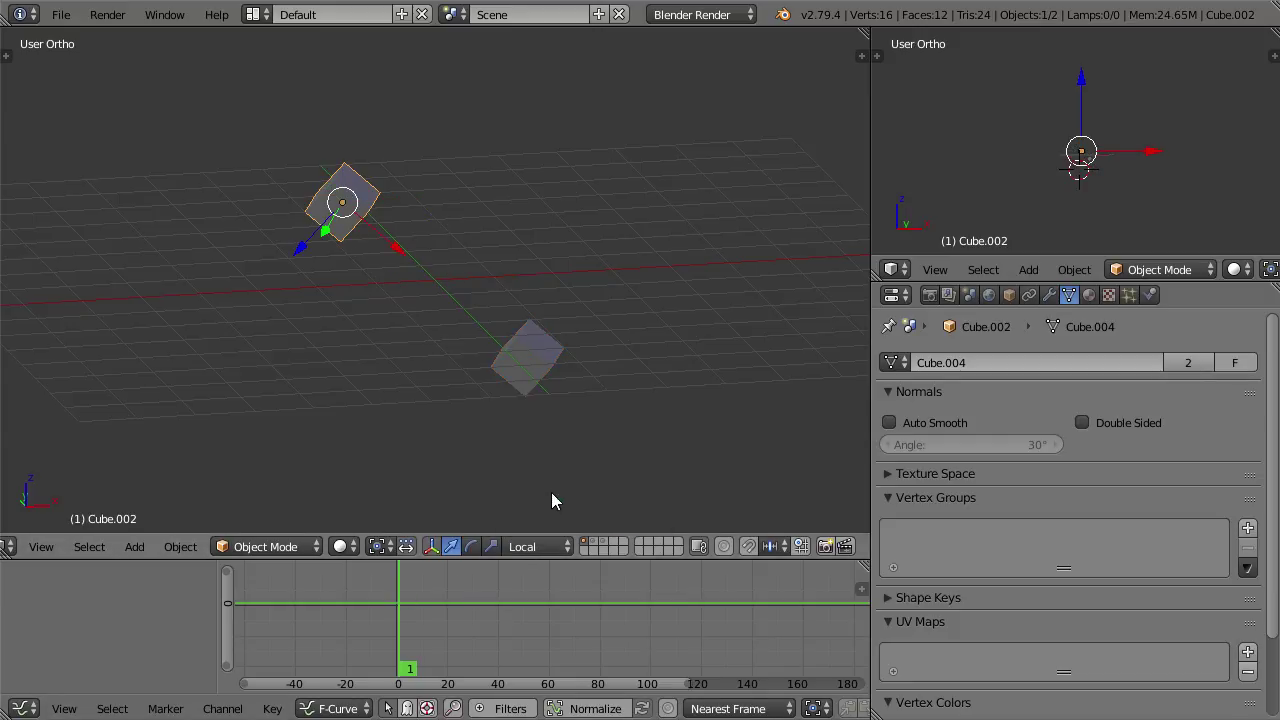
Step: Slide the upper cube slightly along its local X axis, then select the lower cube
middle_click_drag(399, 297, 371, 263)
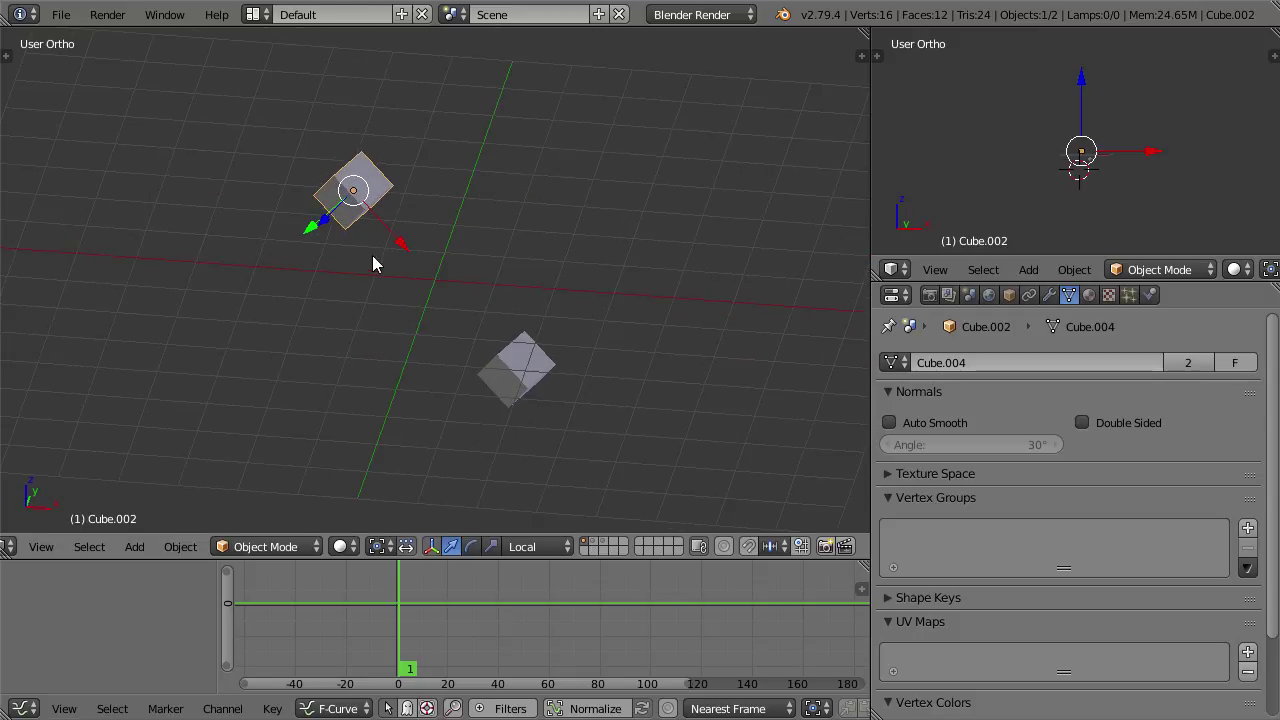
key("g")
key("x")
key("x")
left_click(398, 276)
right_click(515, 368)
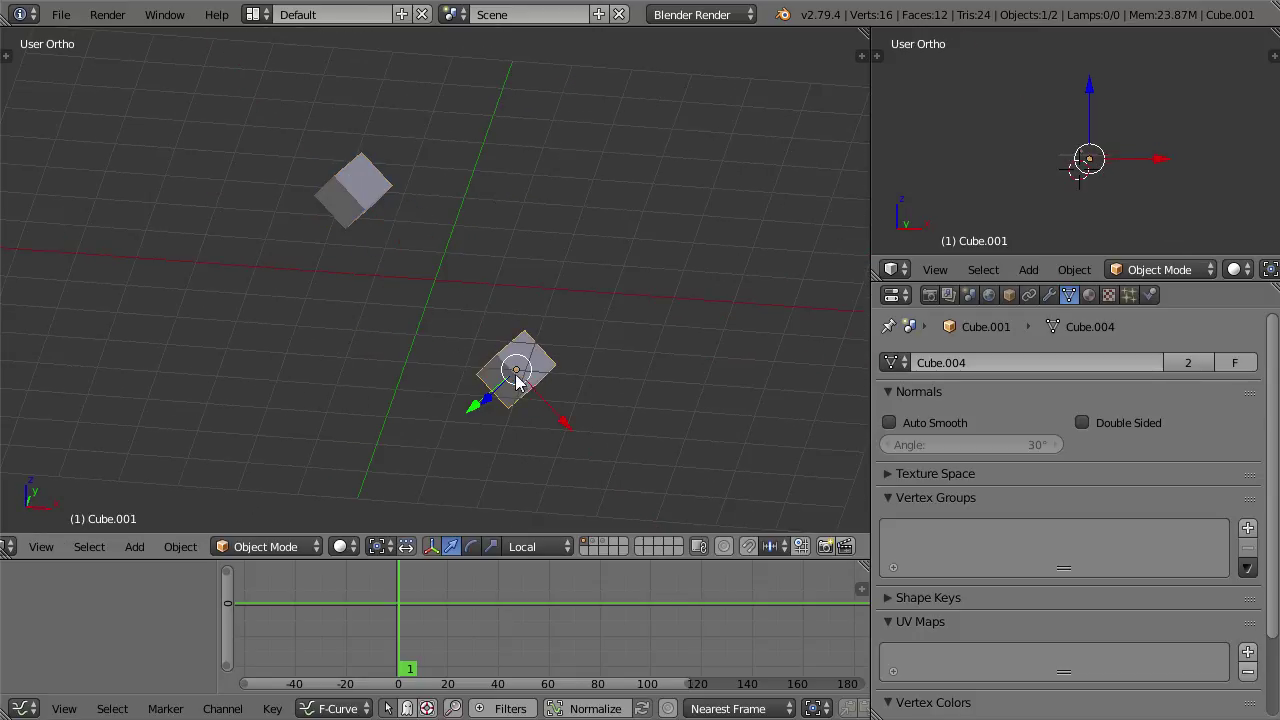
Step: Nudge the lower cube along its local X axis and set Transform Orientation to View
key("g")
key("x")
key("x")
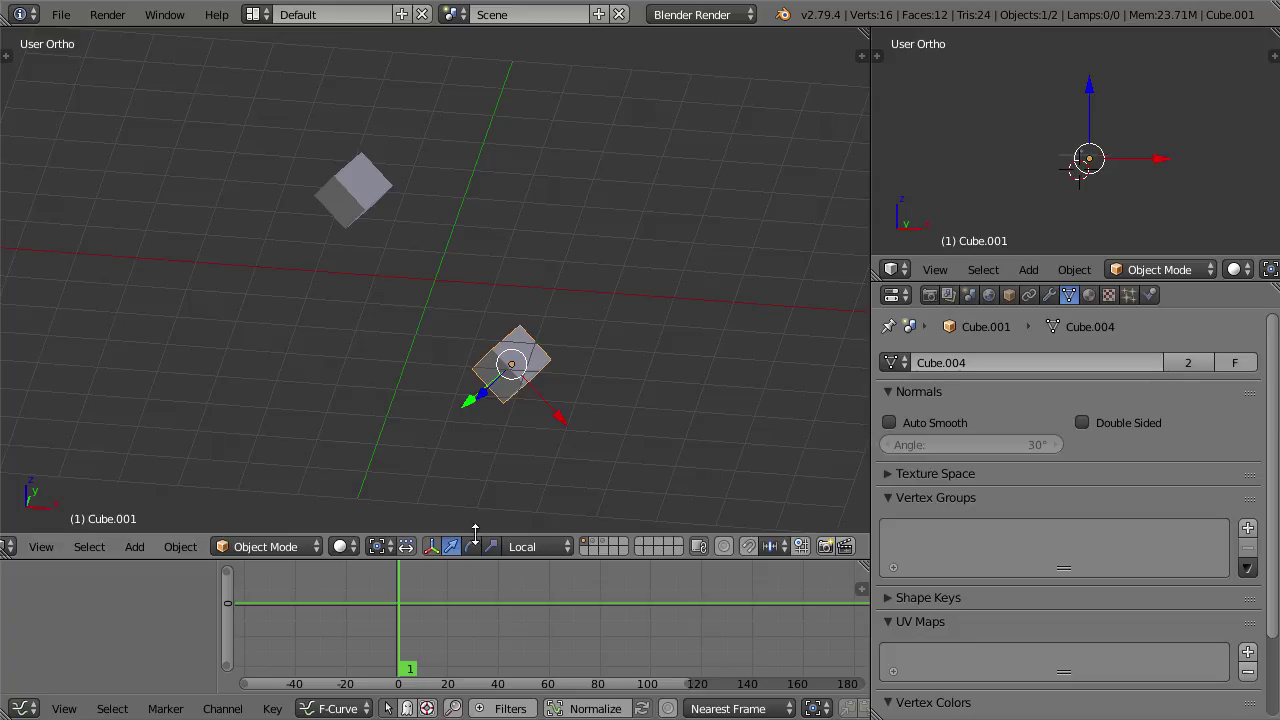
left_click(531, 548)
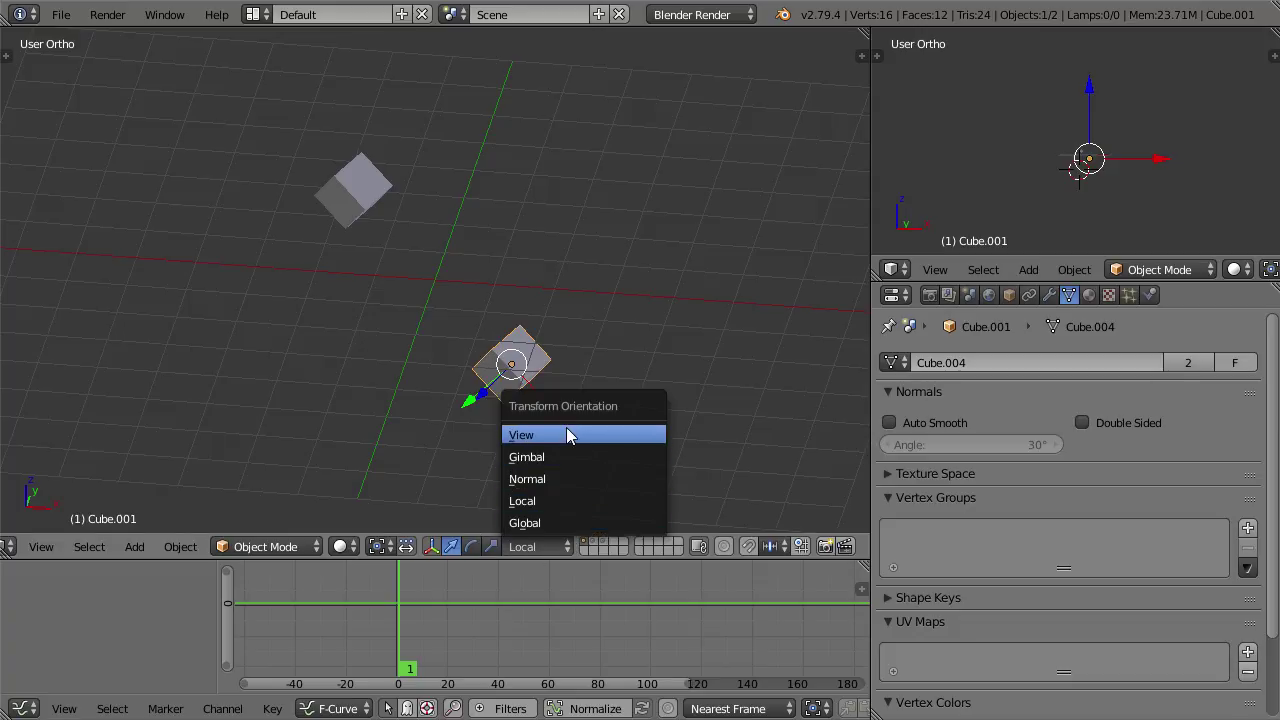
left_click(567, 437)
Step: Select both cubes, scale them, view from the top and clear their rotation with Alt+R
right_click(360, 218, "shift")
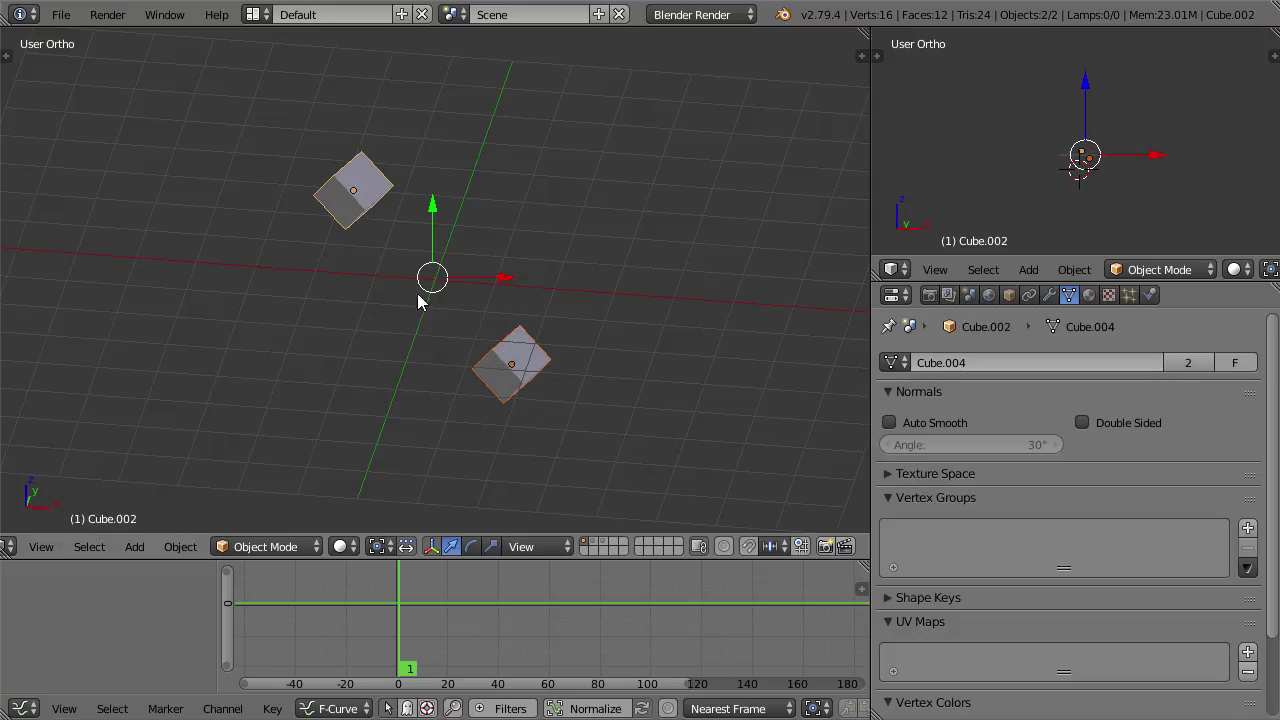
key("s")
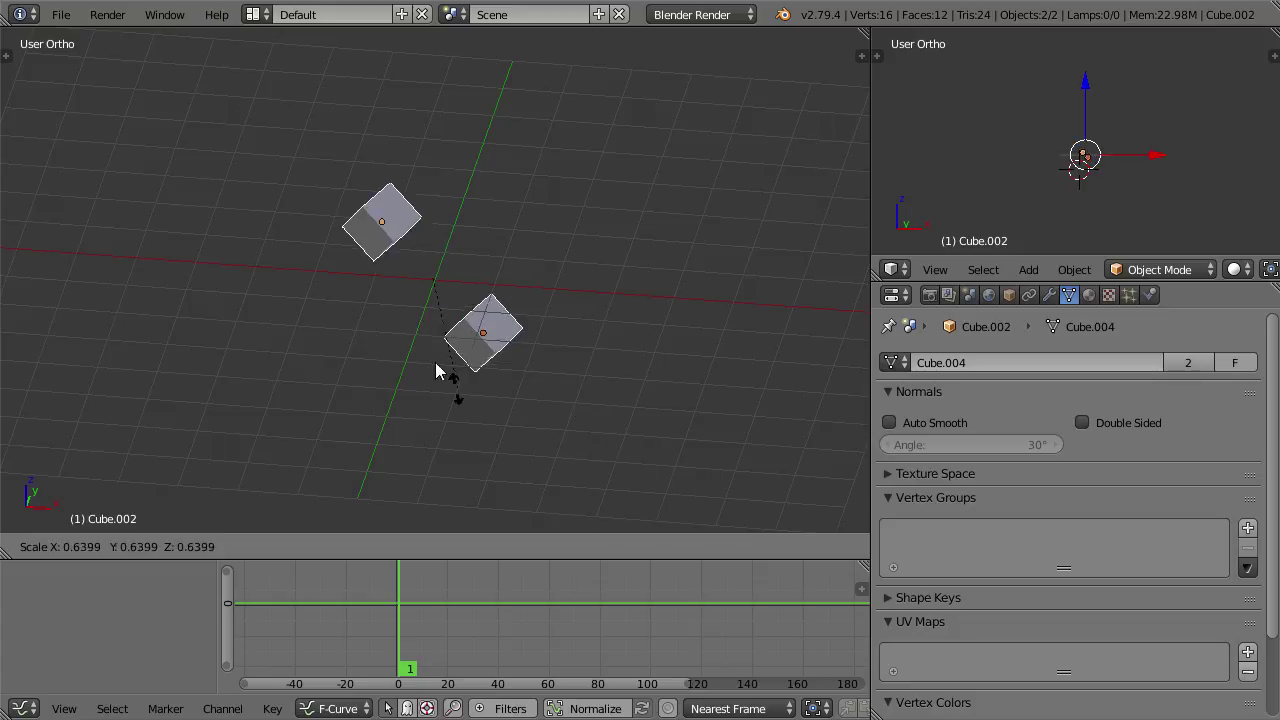
left_click(503, 425)
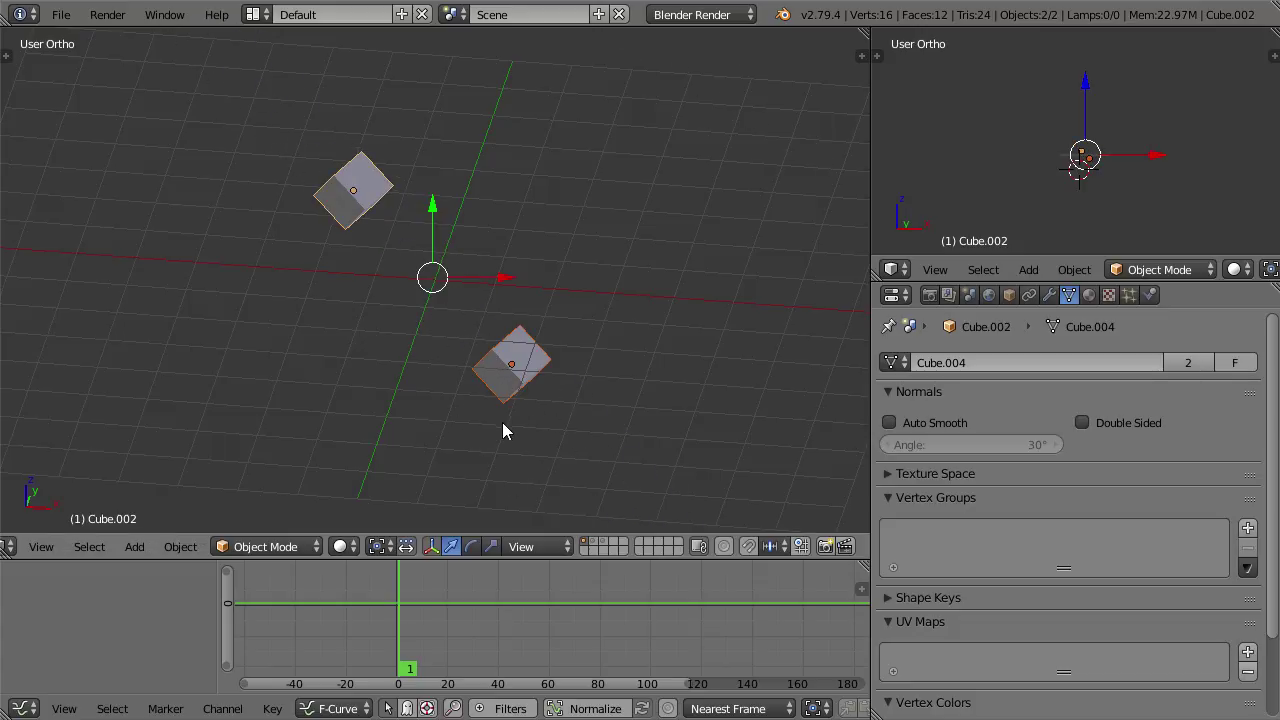
key("KP_7")
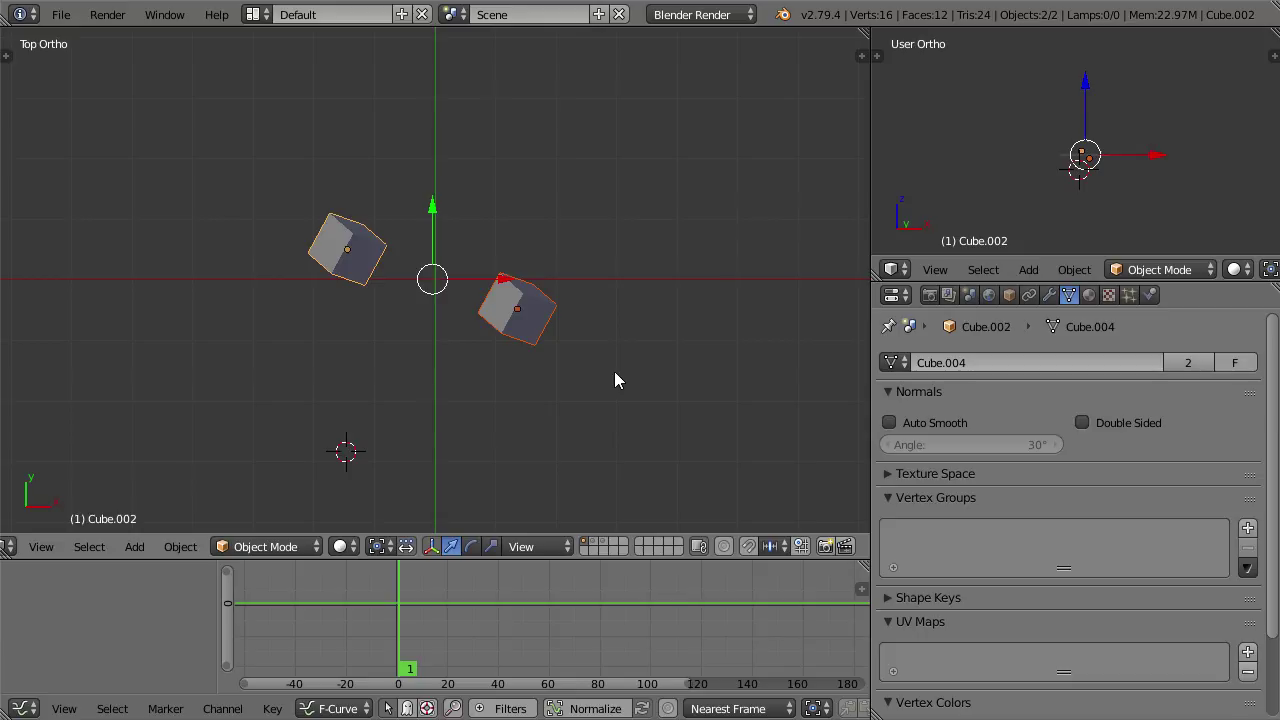
key("s")
right_click(500, 316)
key("alt+r")
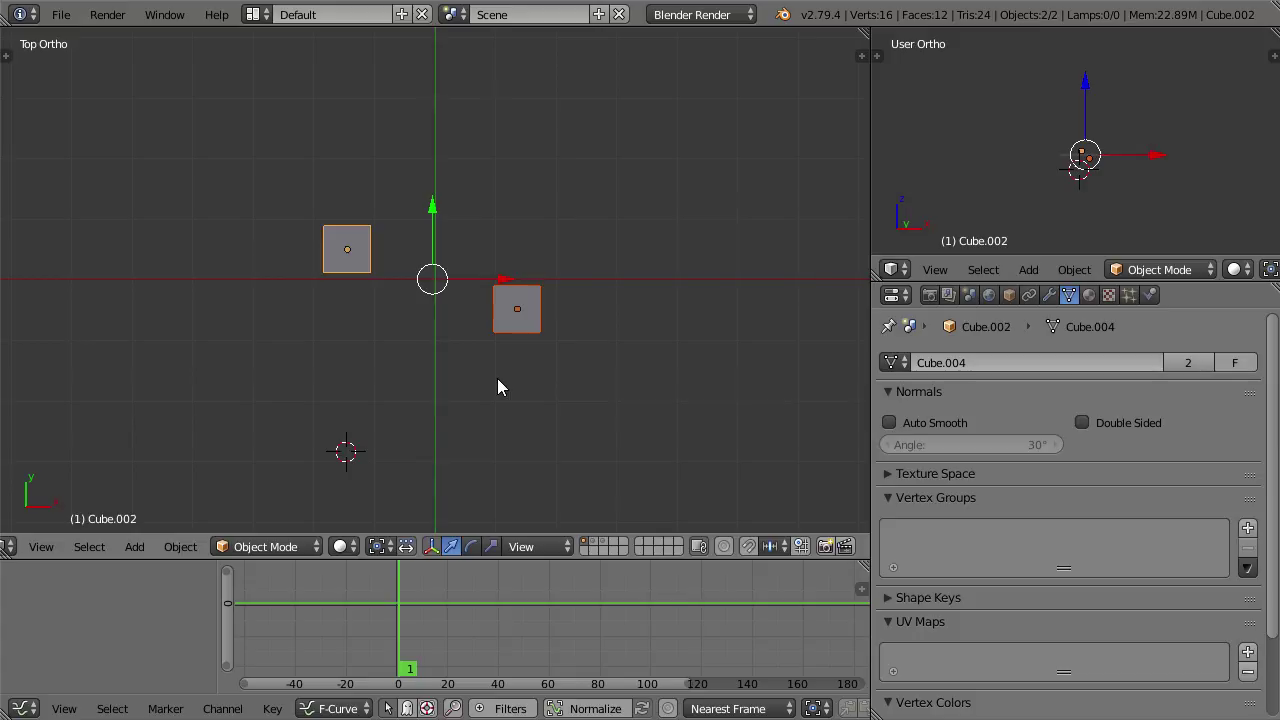
Step: Restore the box-and-posts scene with Ctrl+Z, select the box and switch to wireframe
key("ctrl+z")
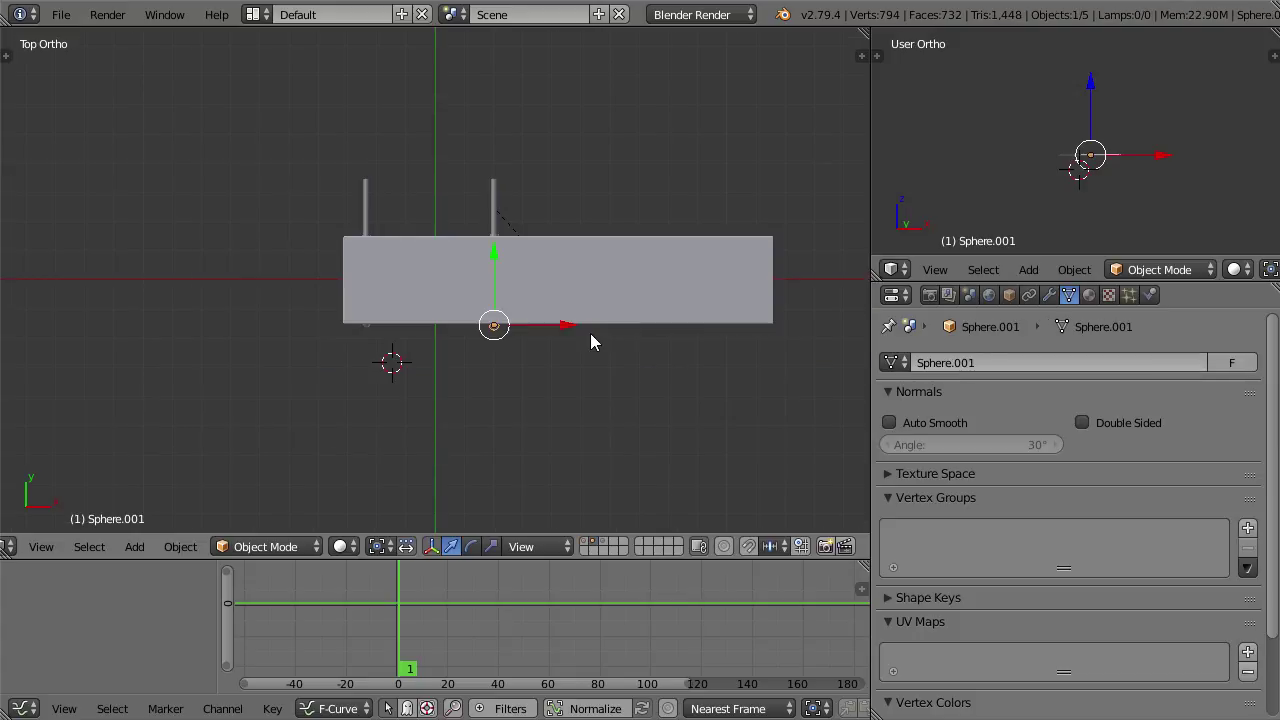
right_click(594, 266)
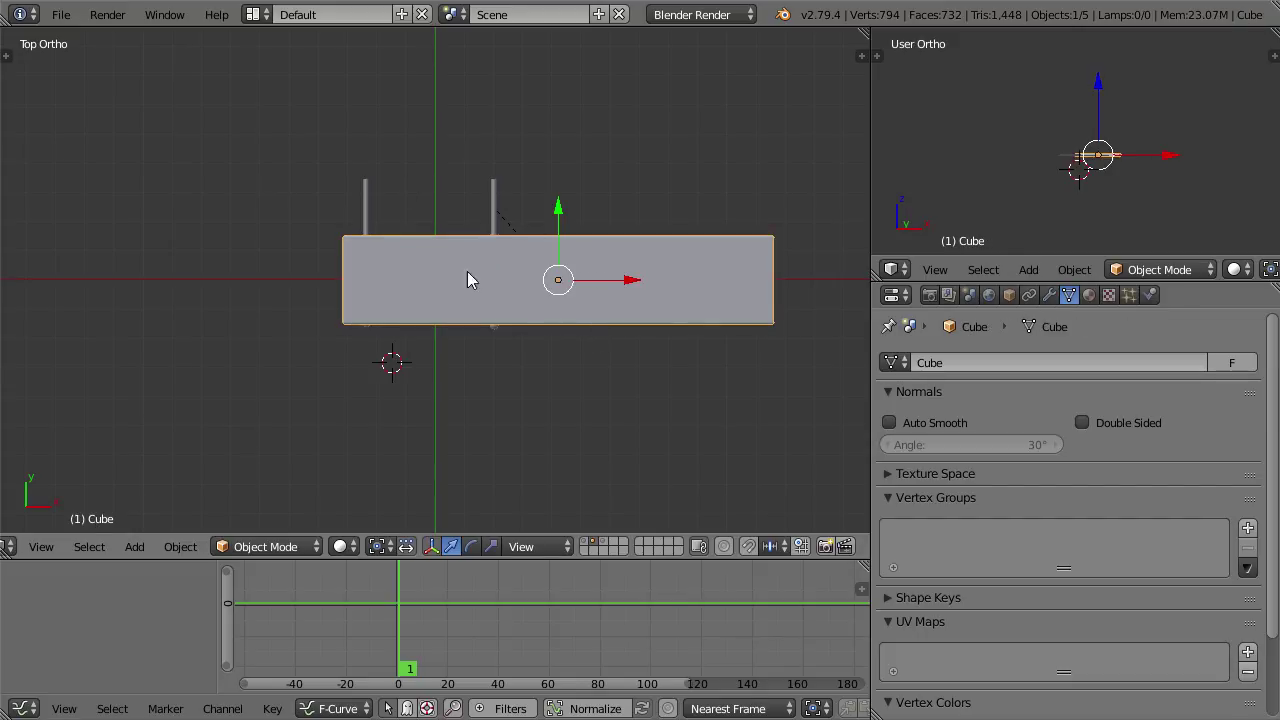
key("z")
Step: Select the right post and lower-left sphere, reselect the box and centre the view on it
right_click(366, 229)
right_click(365, 332)
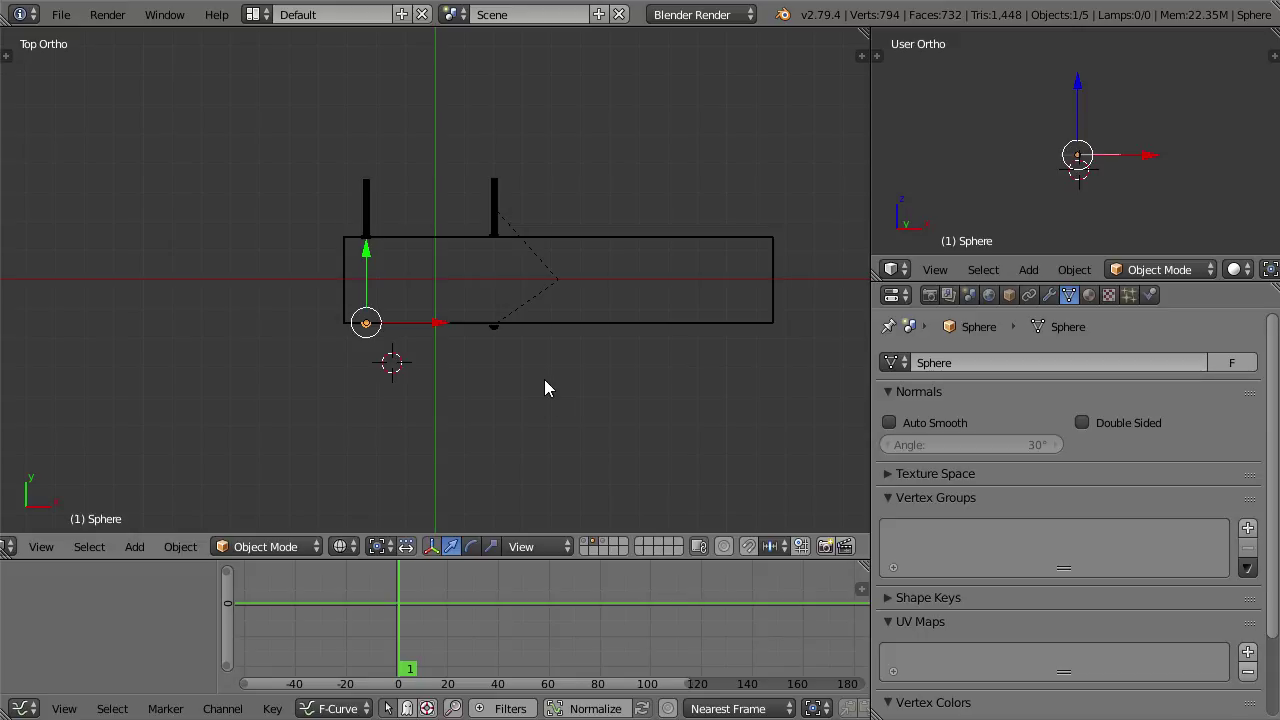
right_click(551, 241)
scroll(604, 337, "up", 3)
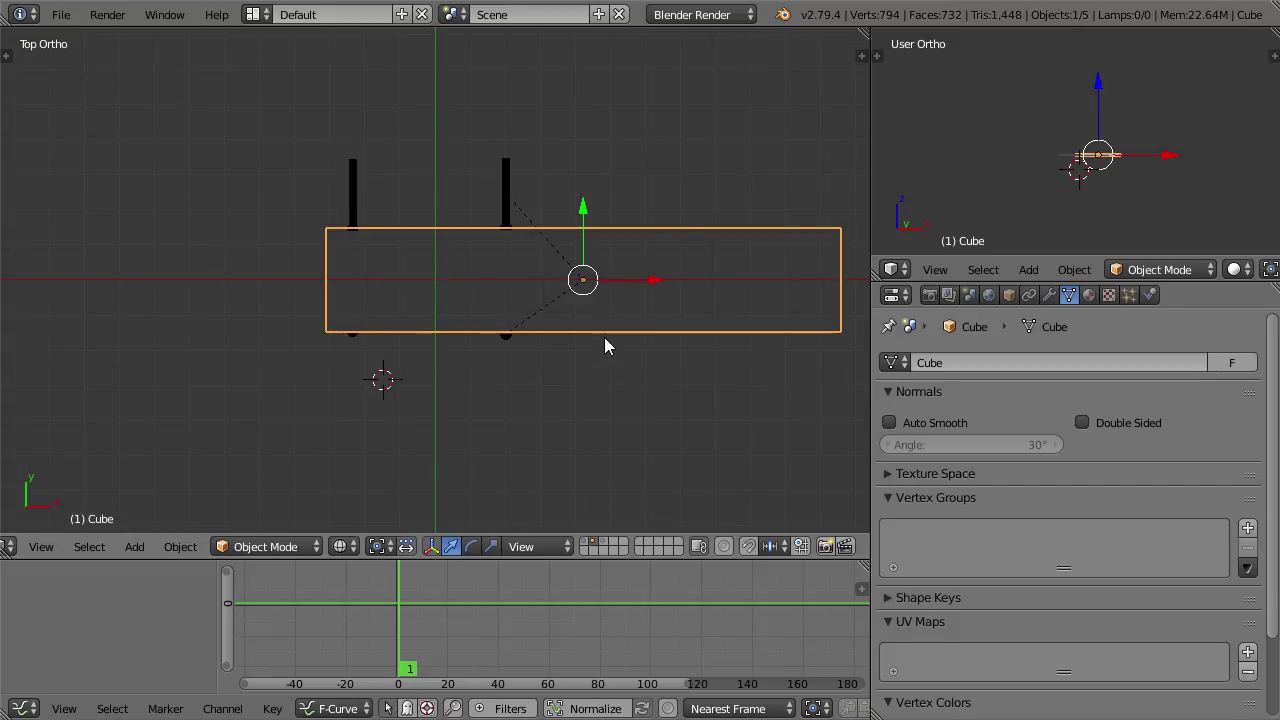
middle_click_drag(528, 333, 511, 352, "shift")
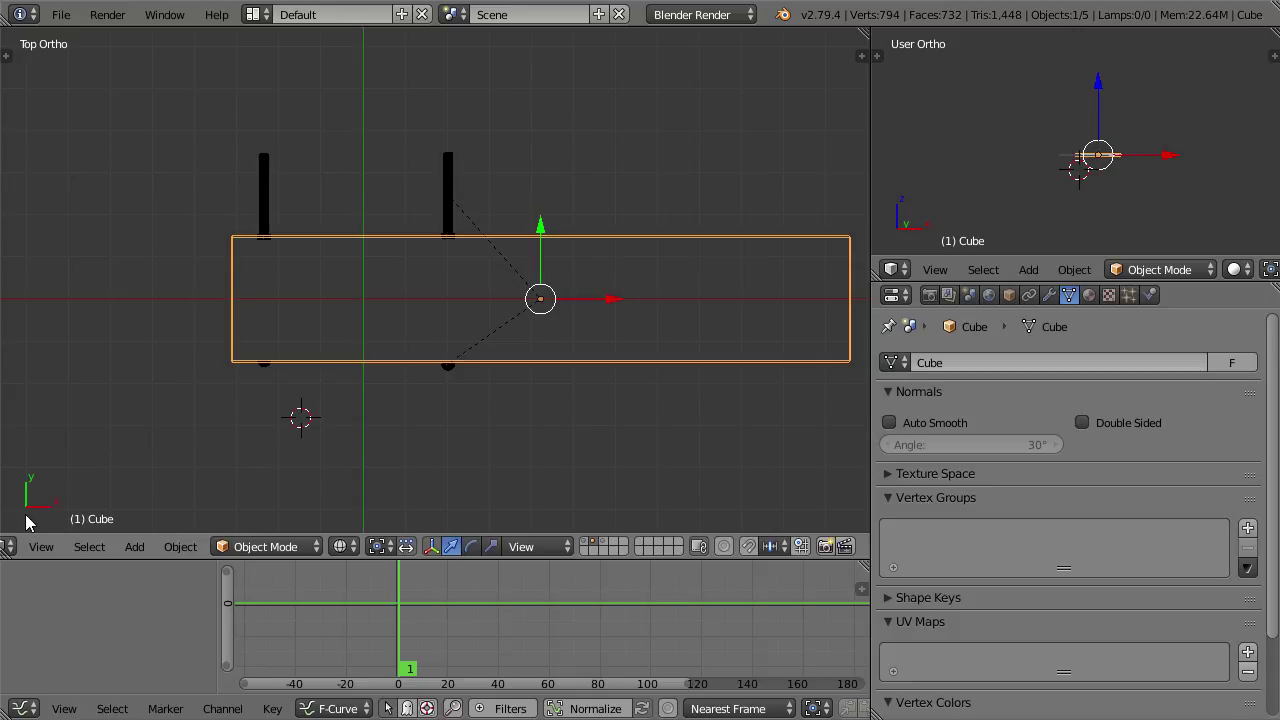
Step: Scale the whole box mesh about 1.24 times along Y in Edit Mode
key("Tab")
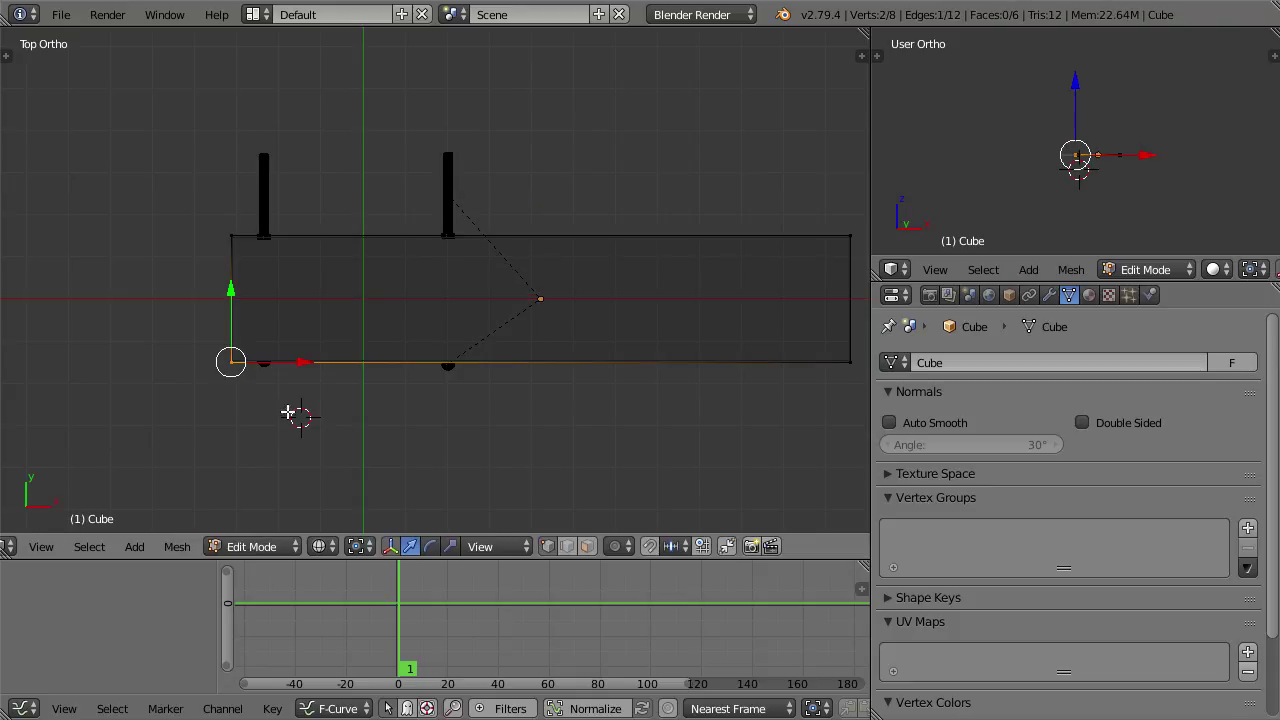
key("a")
key("s")
key("y")
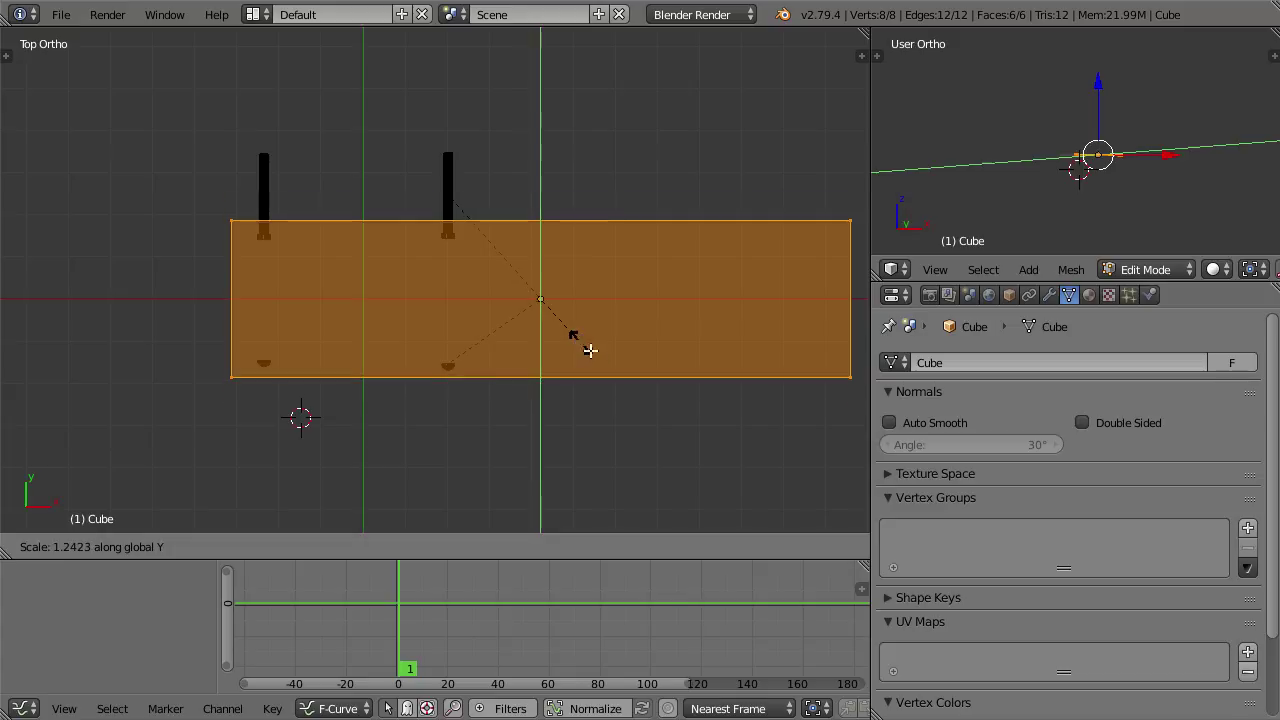
left_click(583, 340)
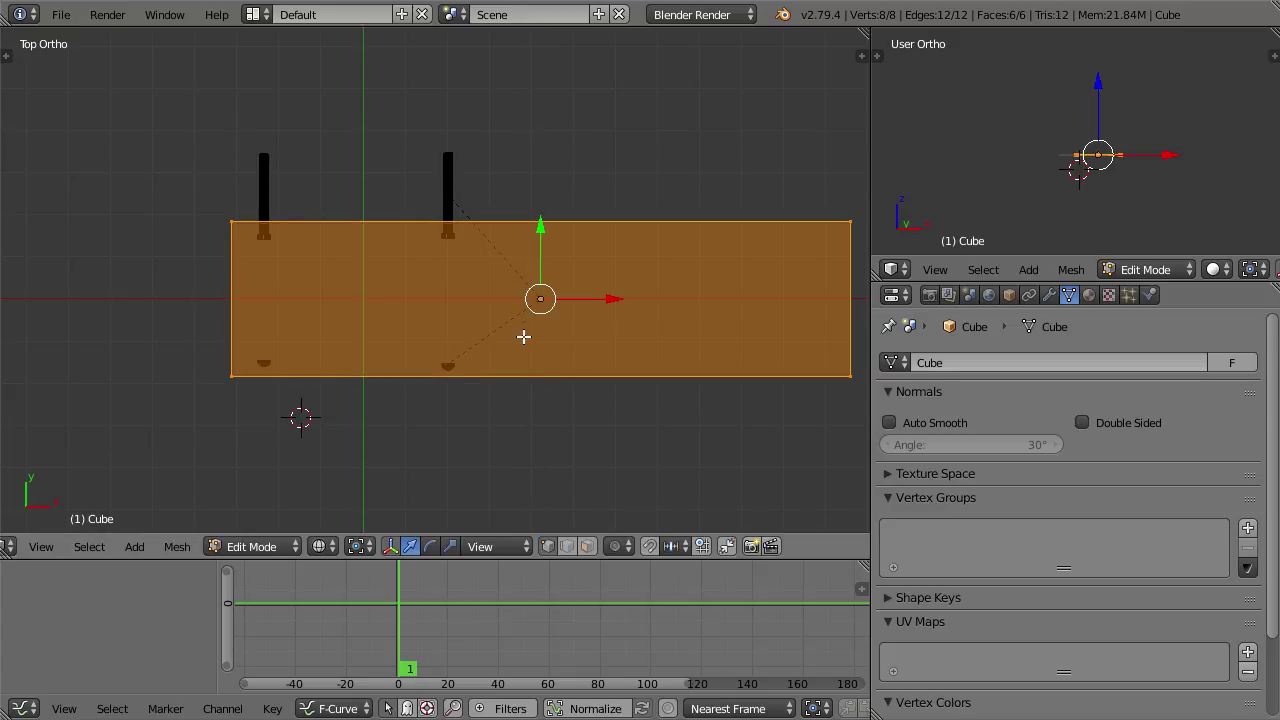
key("Tab")
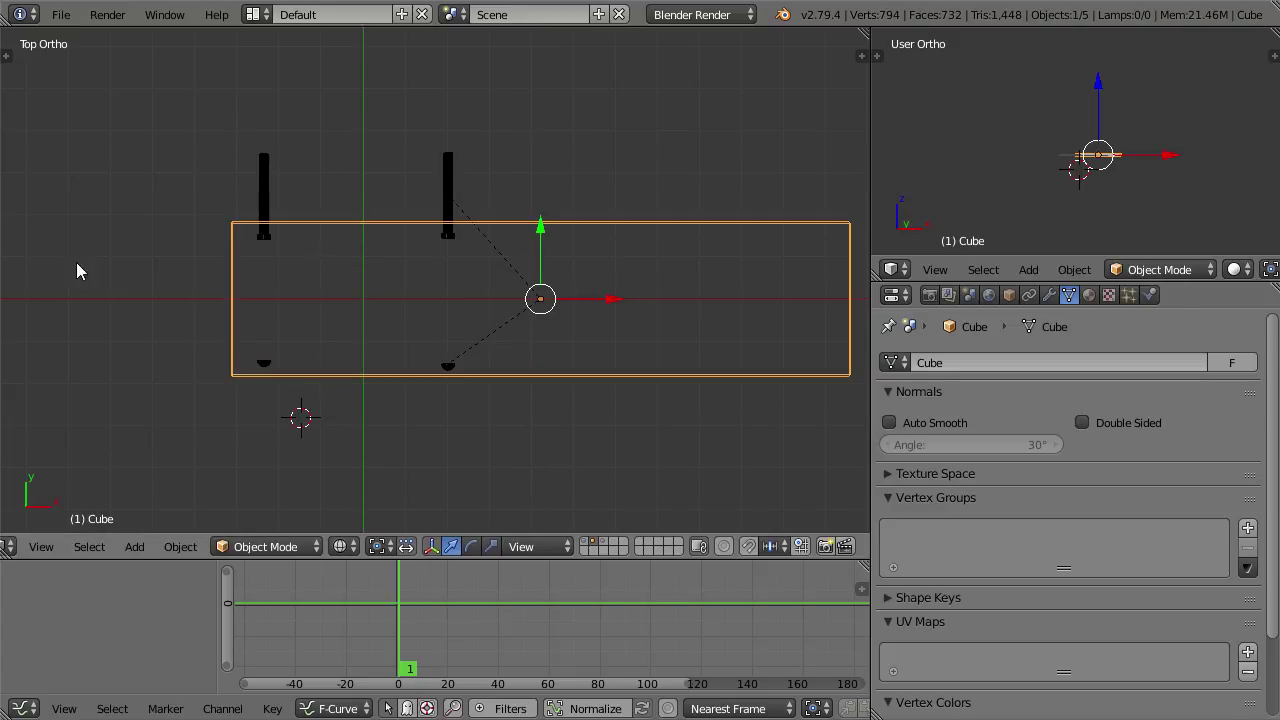
Step: Test-move the posts upward and cancel, then select the sphere and the box
right_click(447, 185)
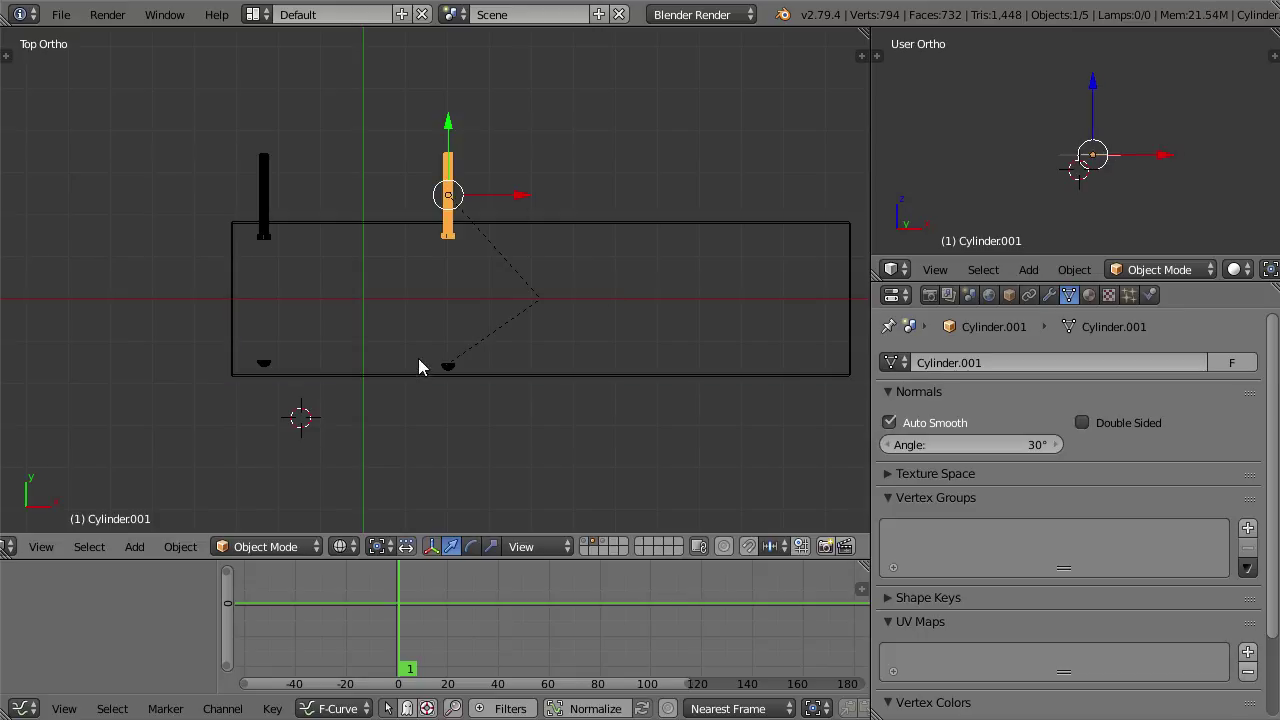
right_click(264, 190)
right_click(449, 192, "shift")
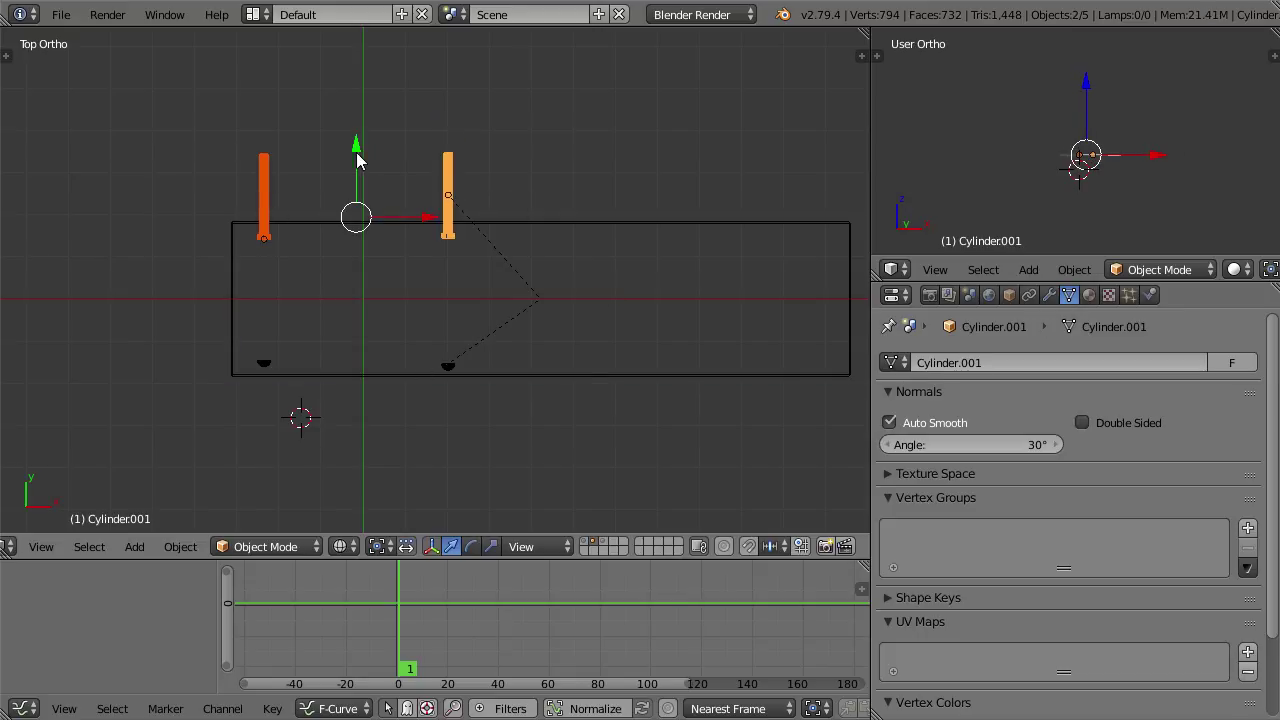
left_click_drag(356, 151, 353, 132)
key("Escape")
right_click(448, 182)
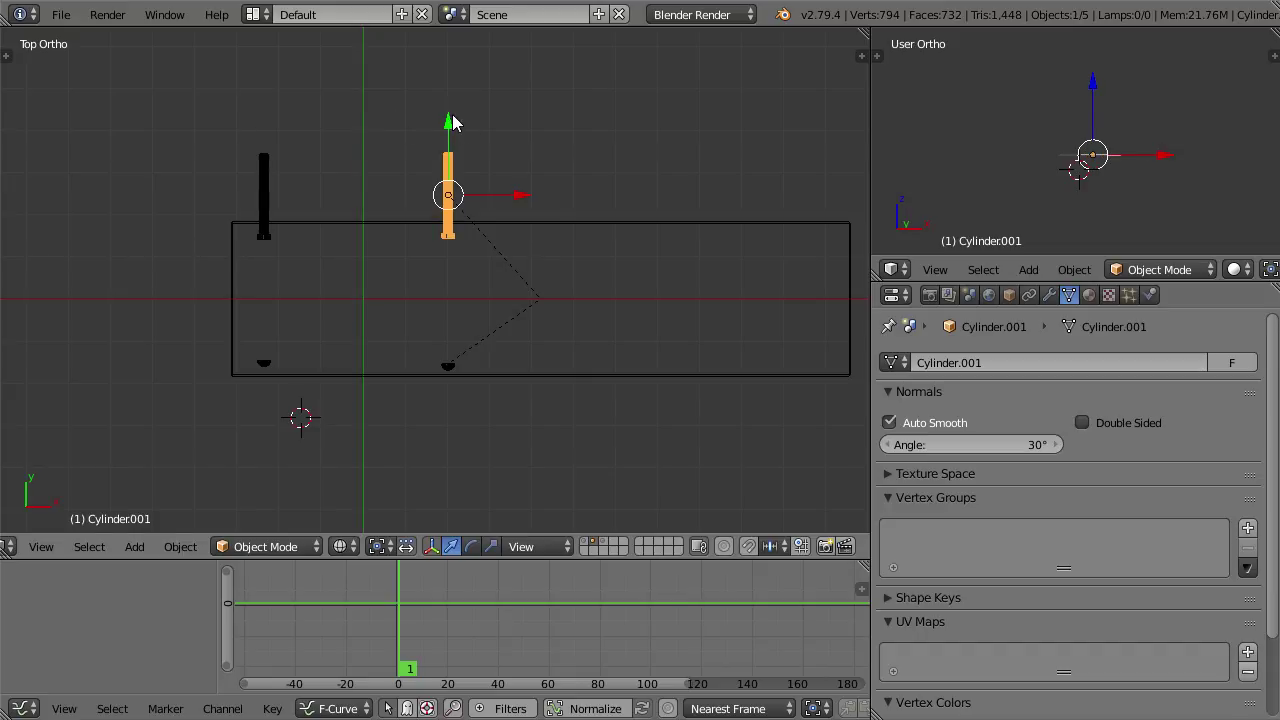
left_click_drag(449, 121, 450, 106)
key("Escape")
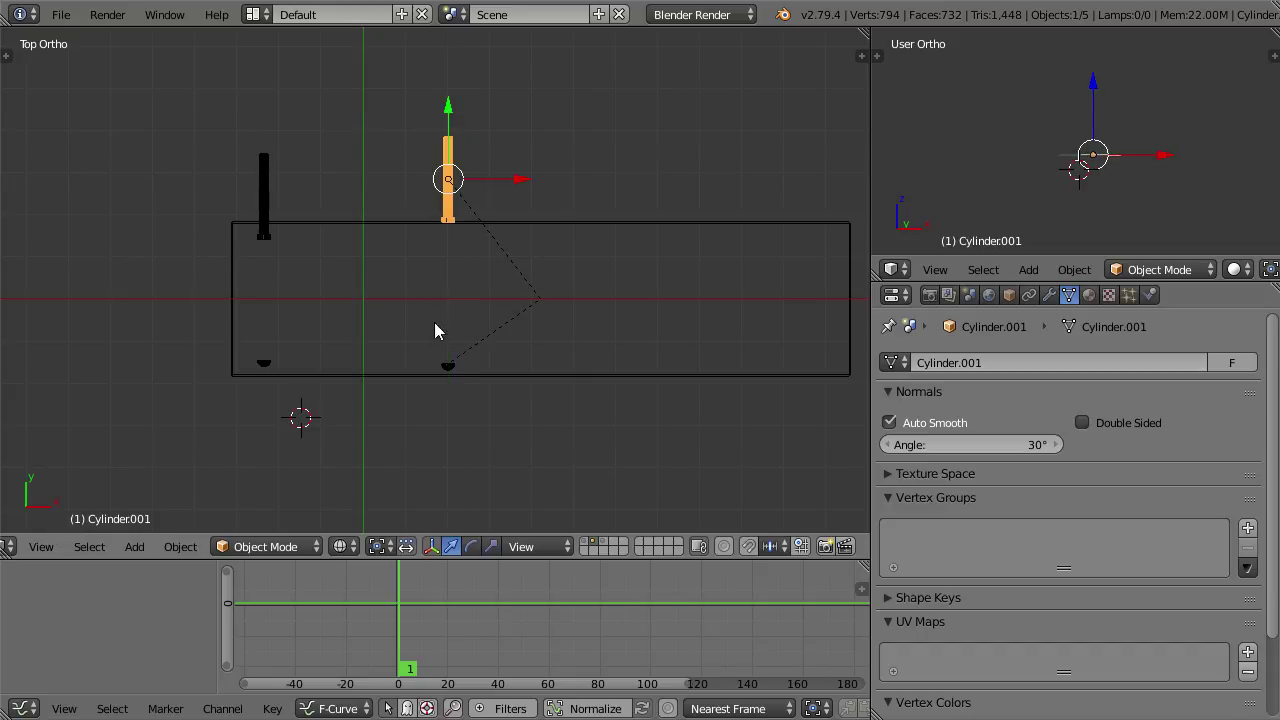
right_click(445, 364)
right_click(540, 266)
Step: Undo the box's Y stretch and mesh selection, then leave Edit Mode
key("Tab")
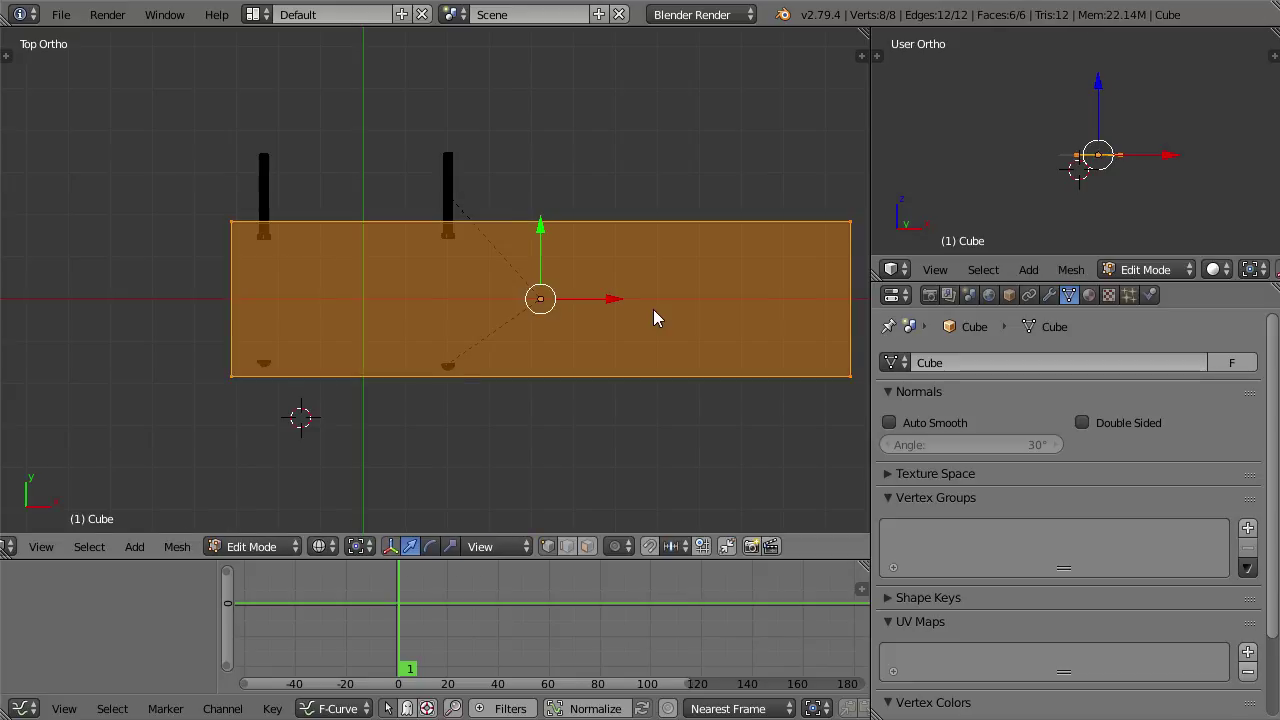
key("a")
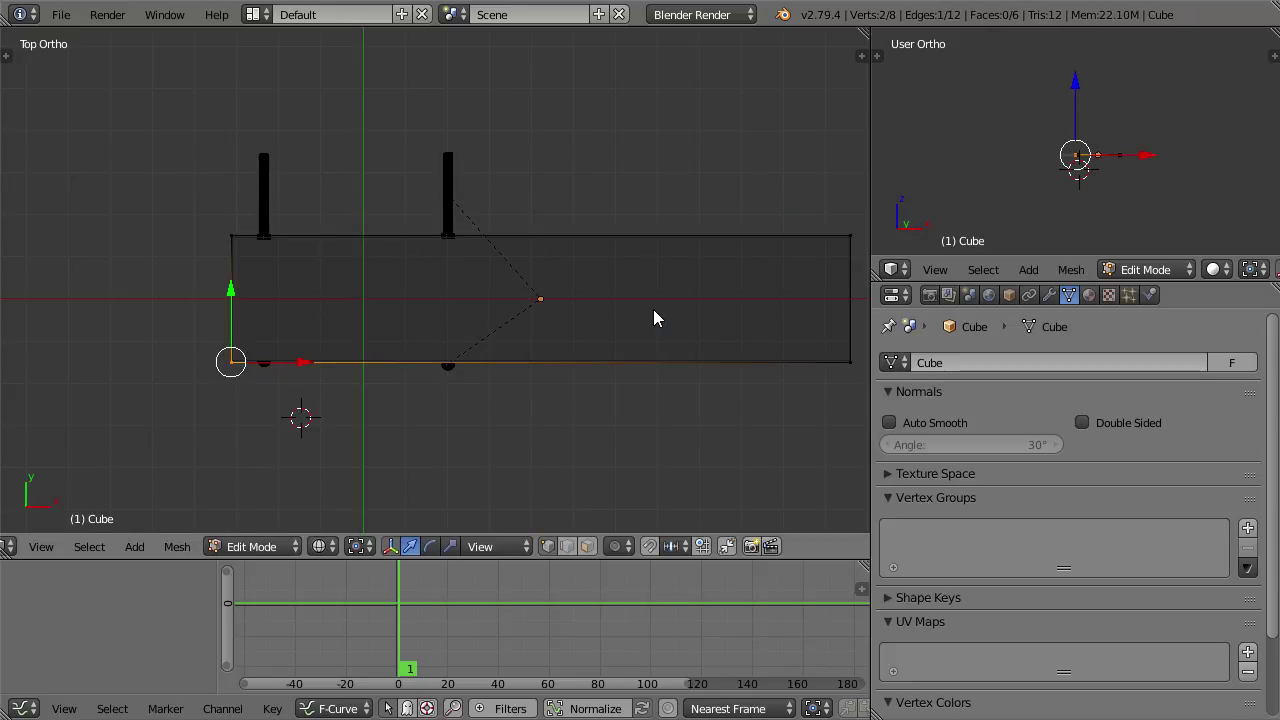
key("Tab")
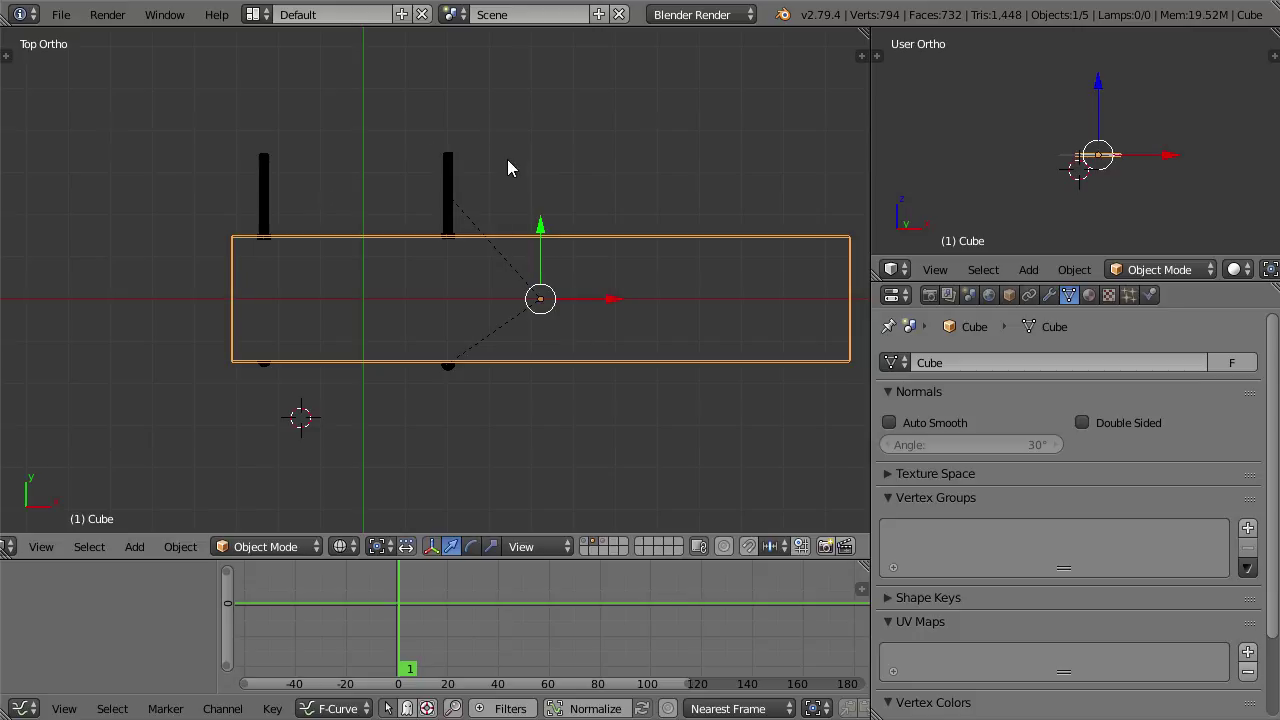
Step: Select the post, sphere and box in turn, then test a move of the box and cancel
right_click(449, 197)
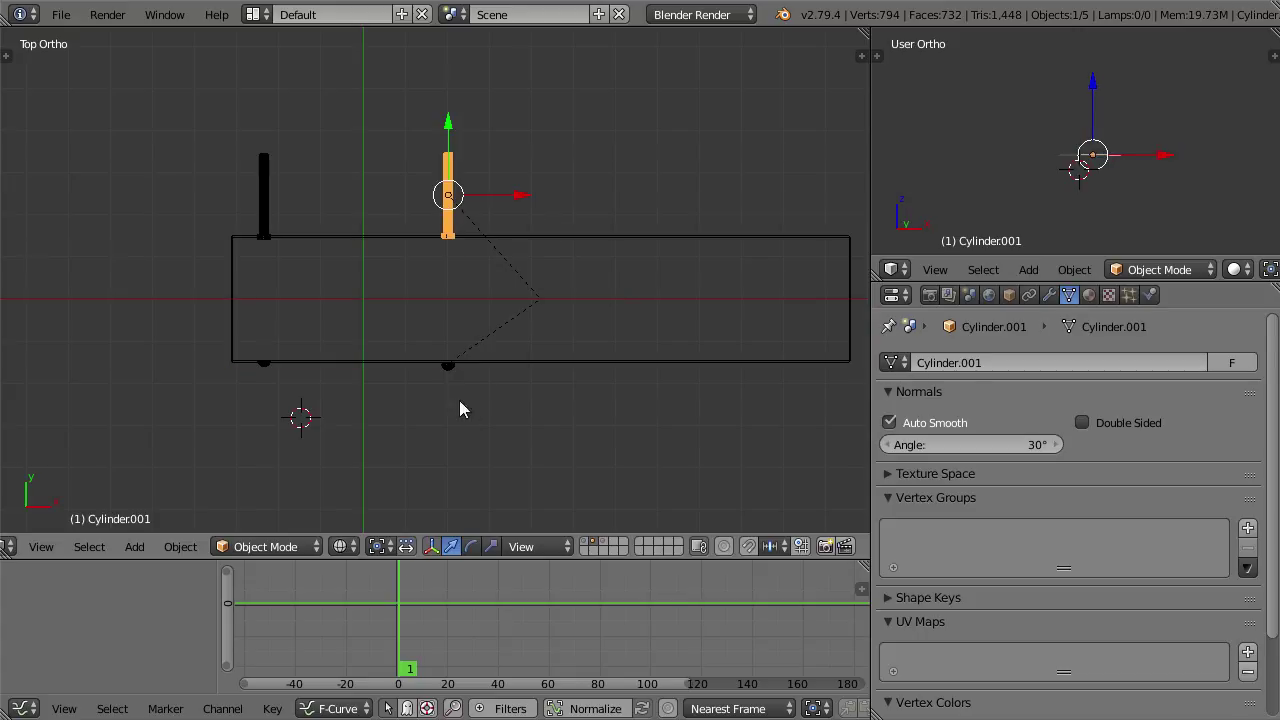
right_click(453, 381)
right_click(581, 362)
key("g")
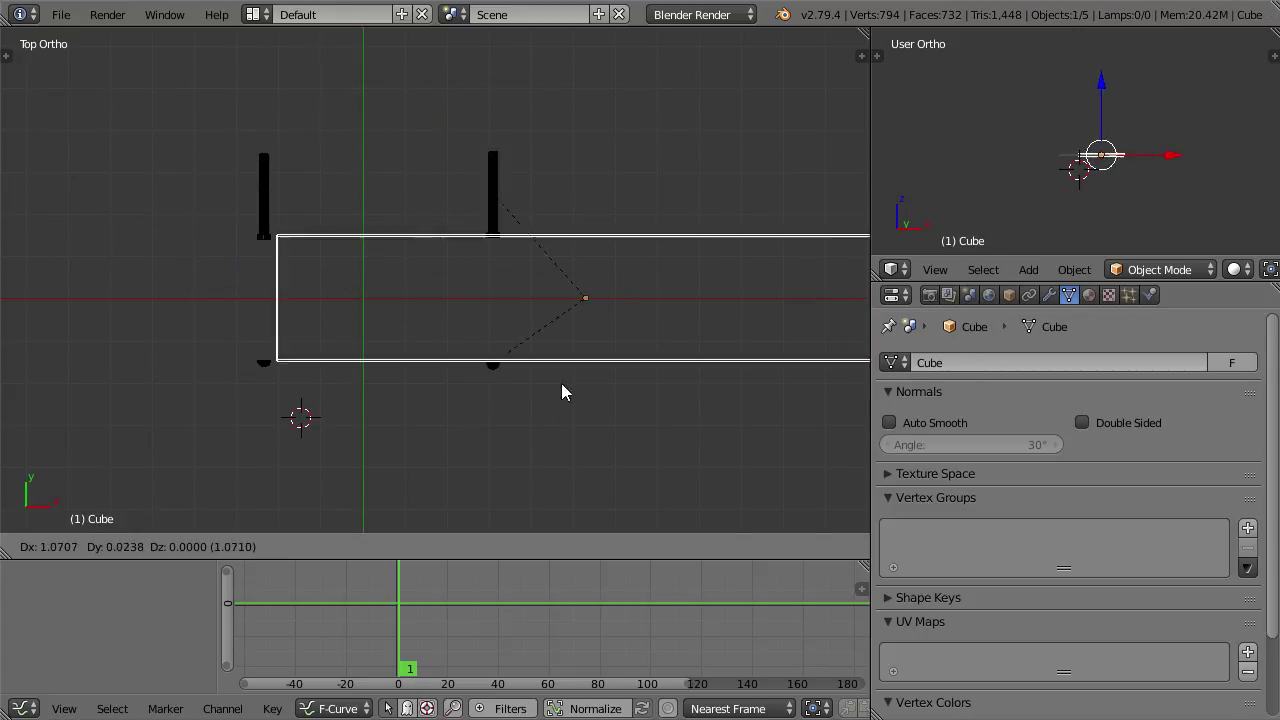
key("Escape")
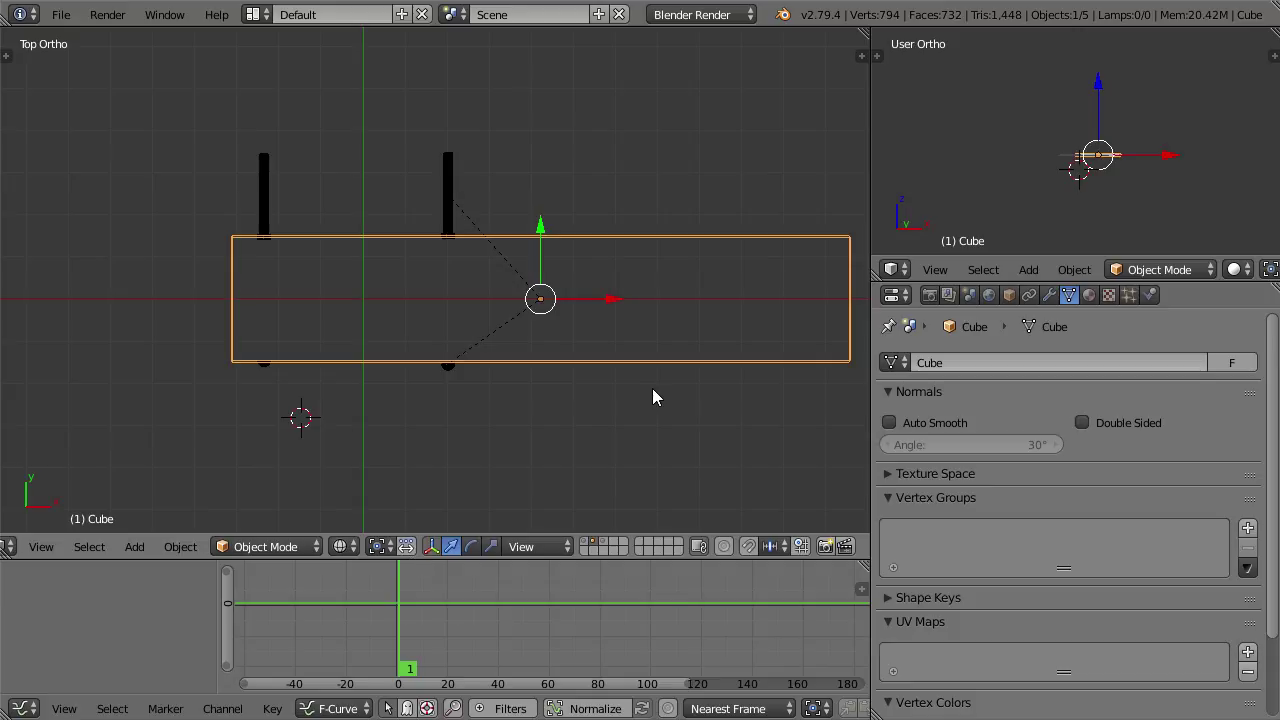
key("s")
key("y")
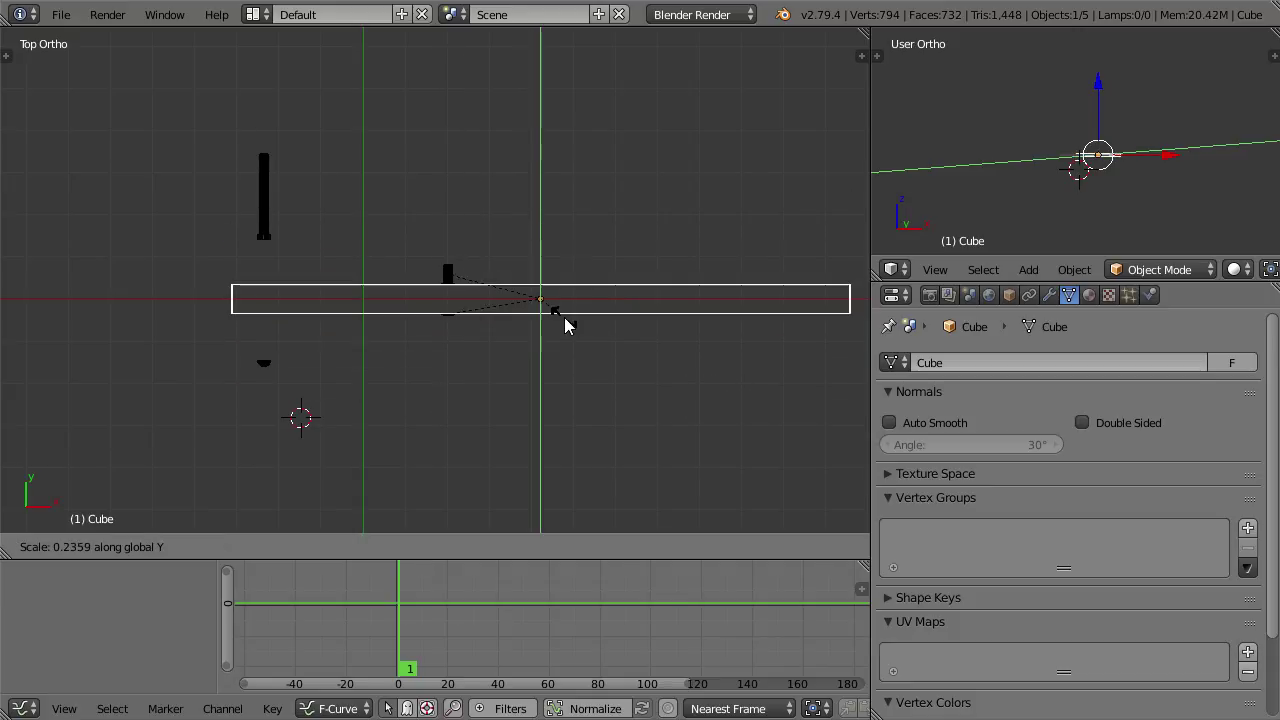
key("Escape")
right_click(449, 196)
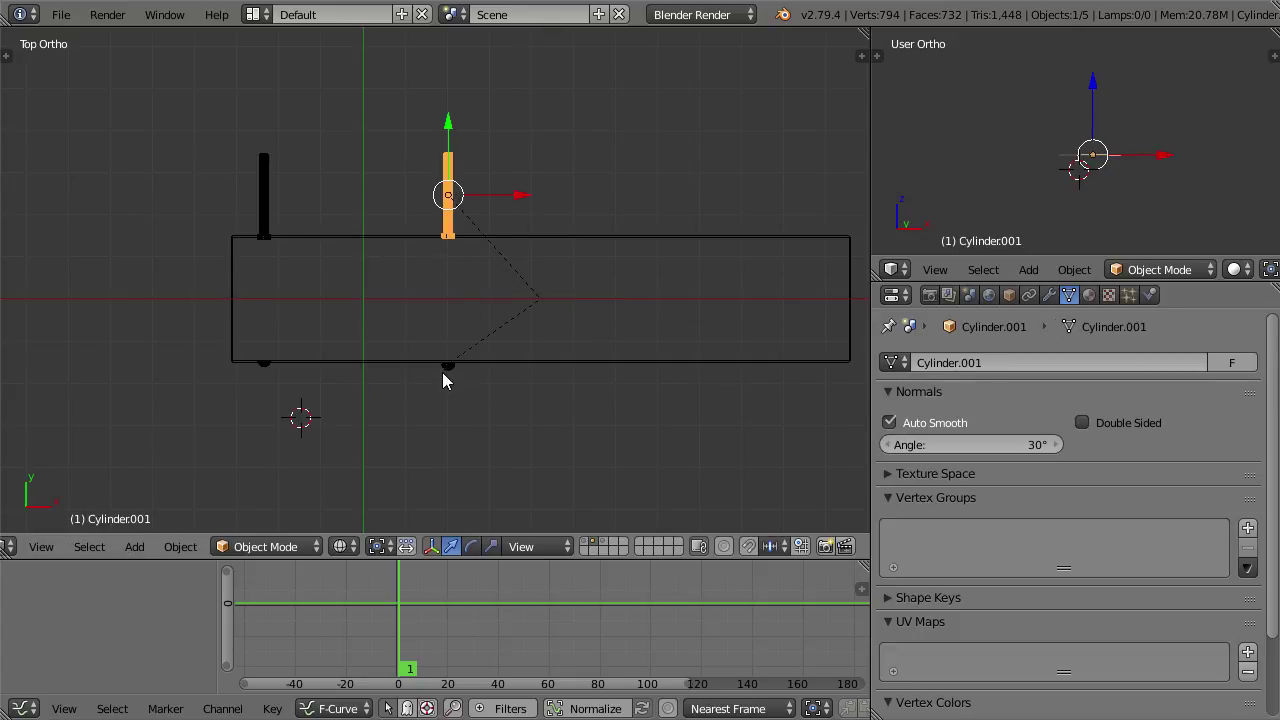
right_click(445, 366, "shift")
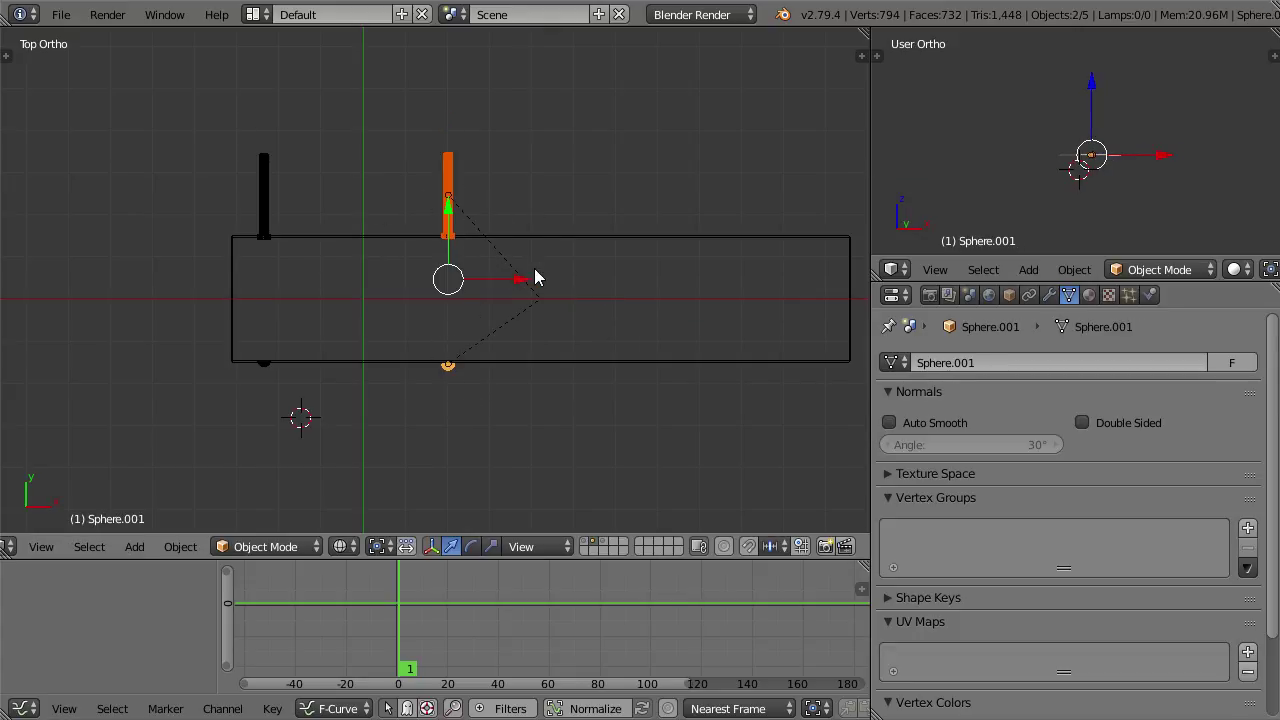
right_click(545, 235)
key("s")
key("y")
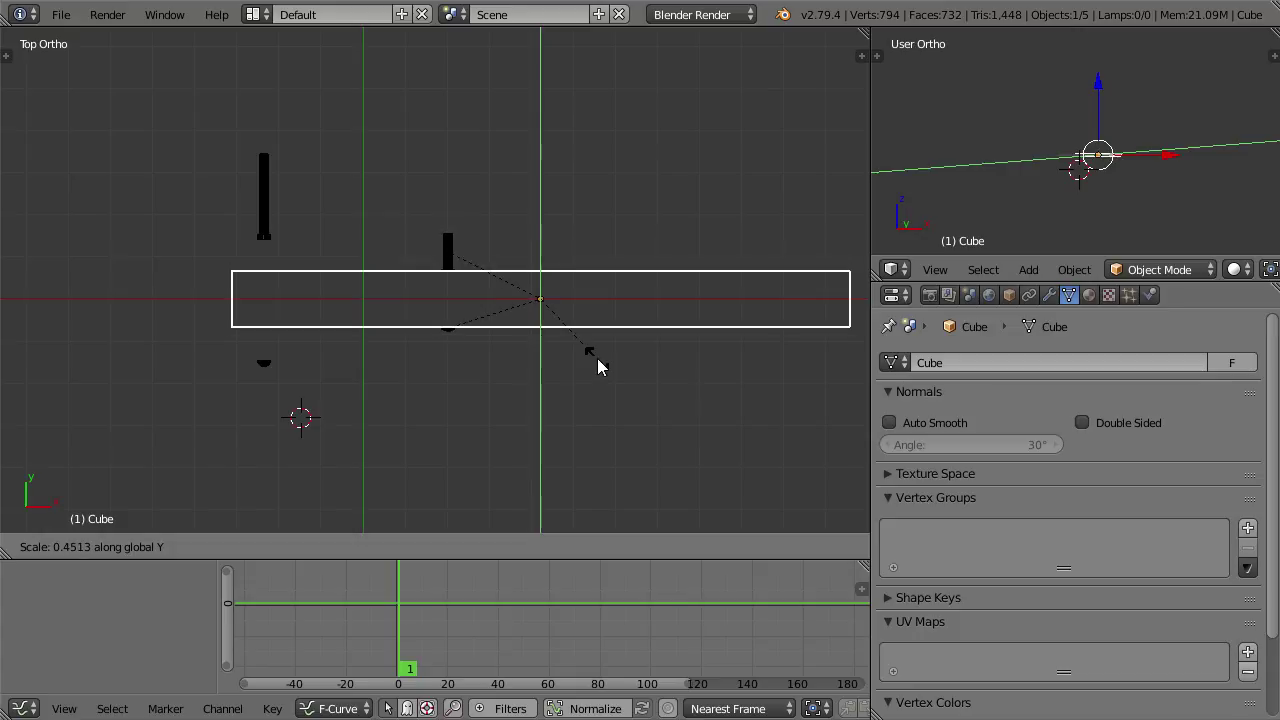
key("Escape")
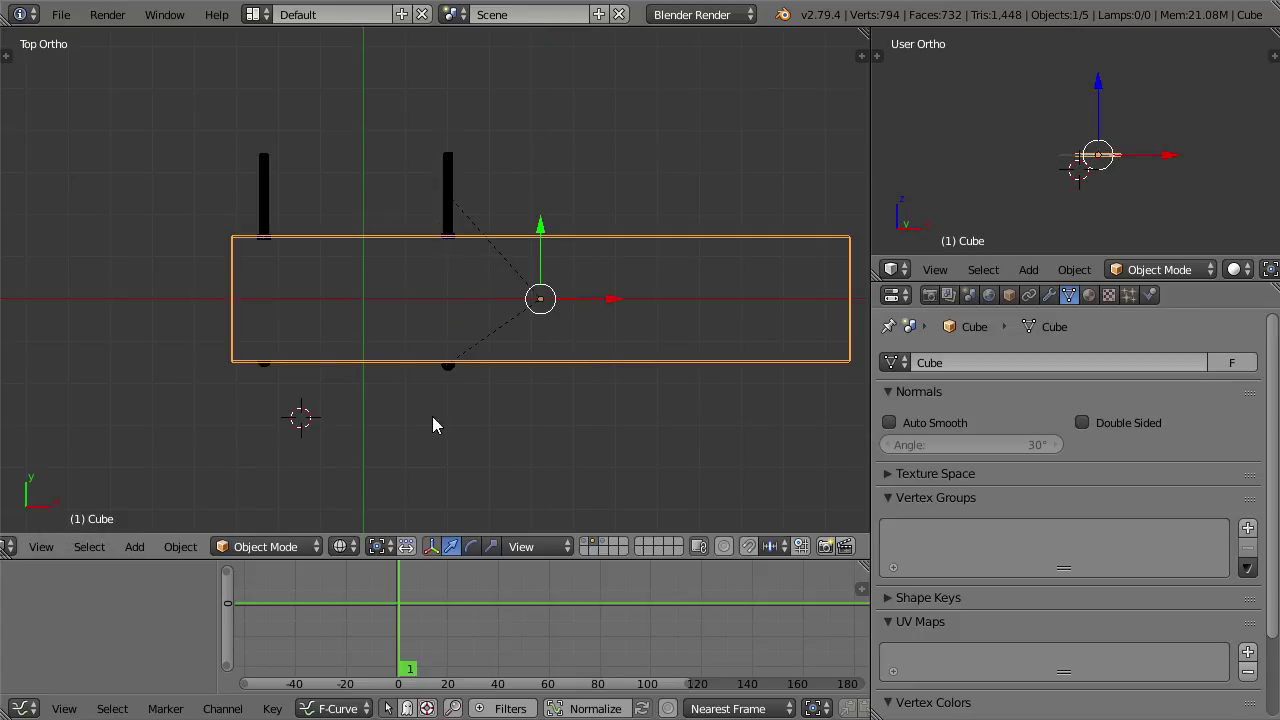
scroll(544, 318, "up", 3)
scroll(544, 318, "down", 2)
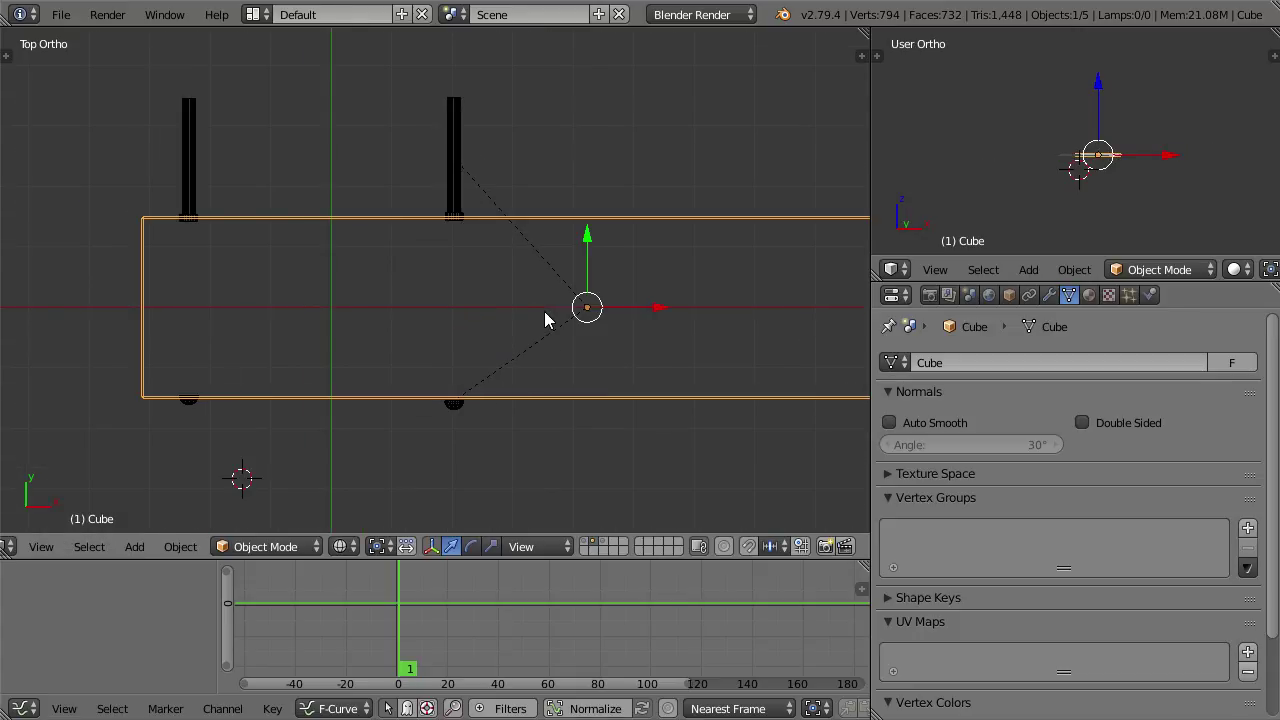
Step: Scale the box mesh to 0.5 along Y with S Y .5, then return to Object Mode
key("Tab")
key("a")
key("a")
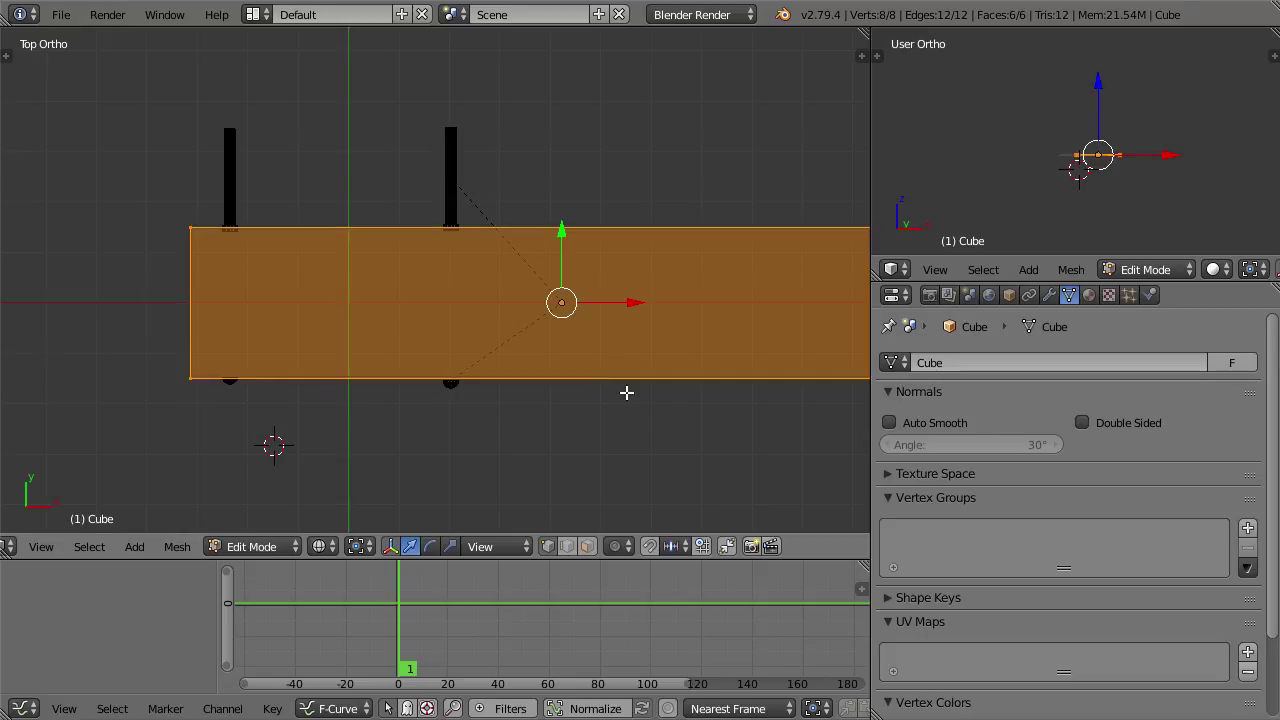
key("s")
key("y")
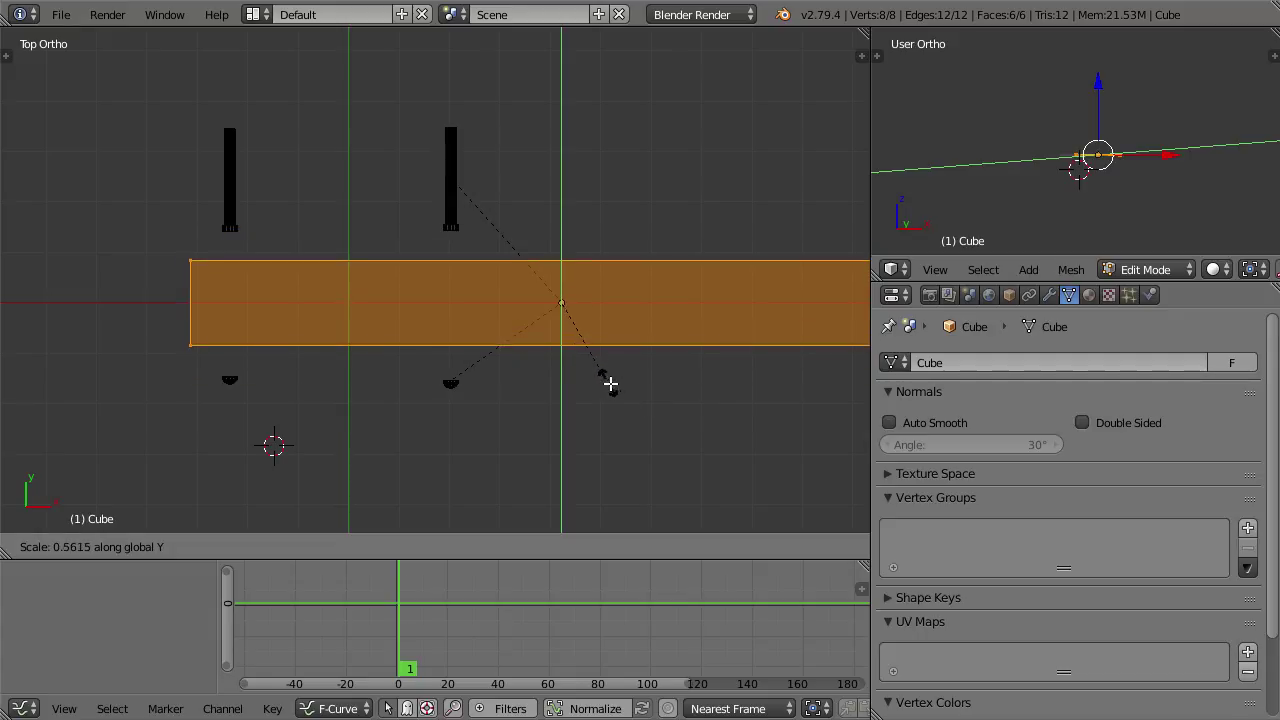
key("Escape")
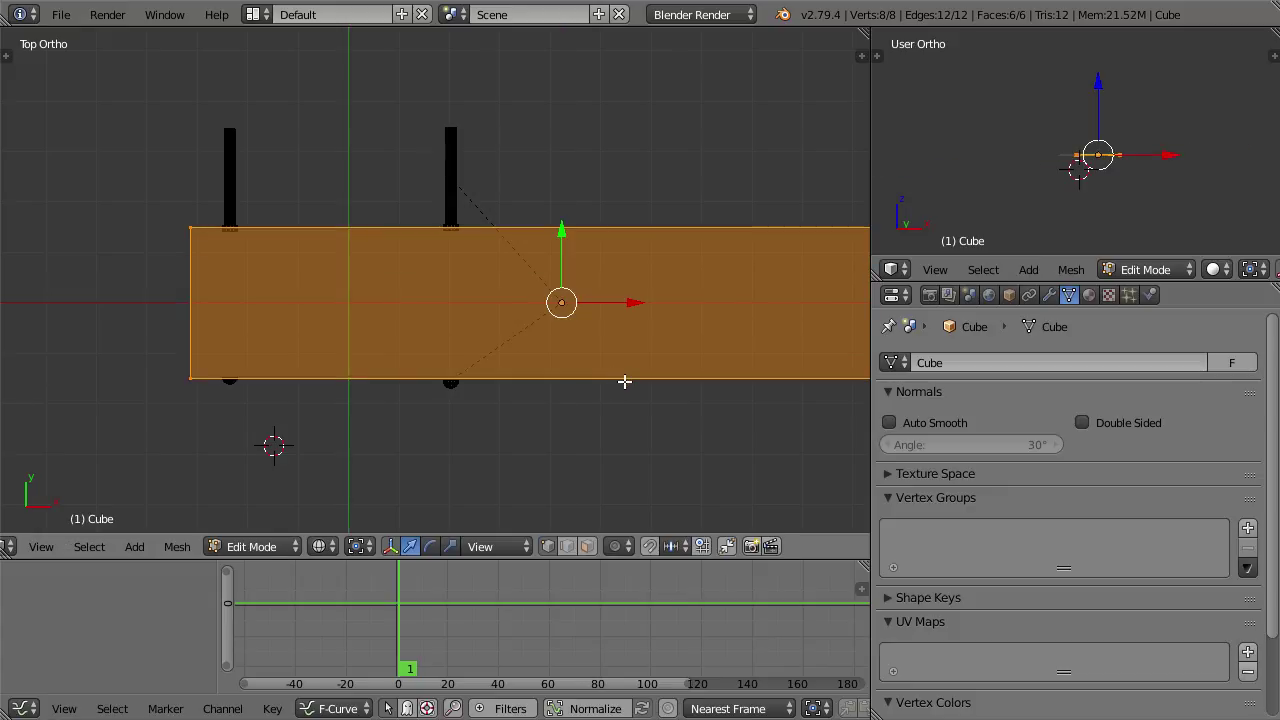
type("sy")
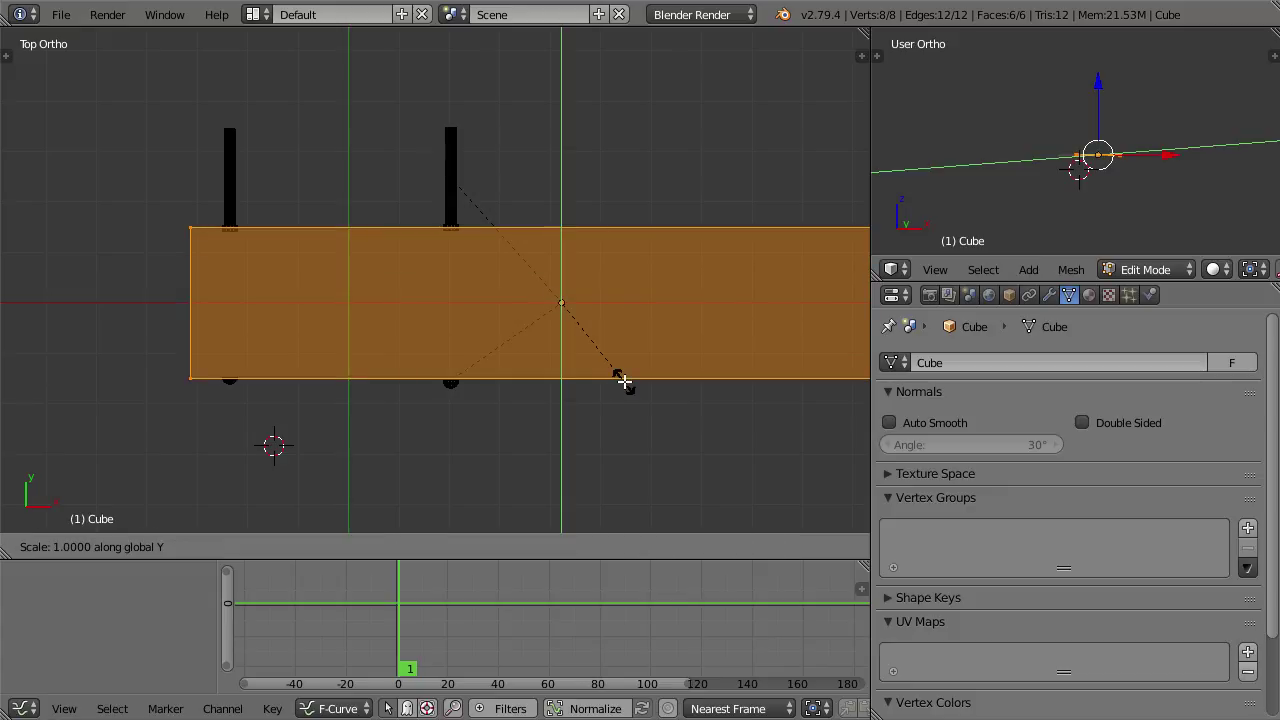
type(".5")
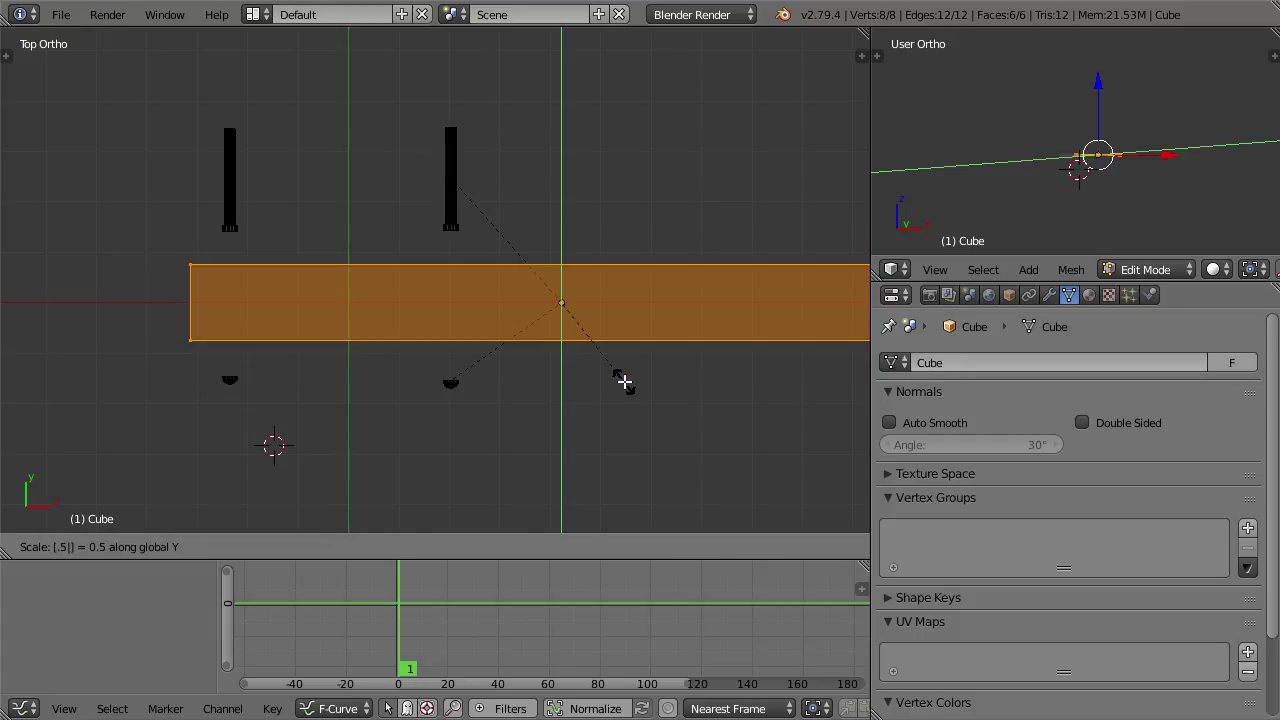
key("Return")
key("Tab")
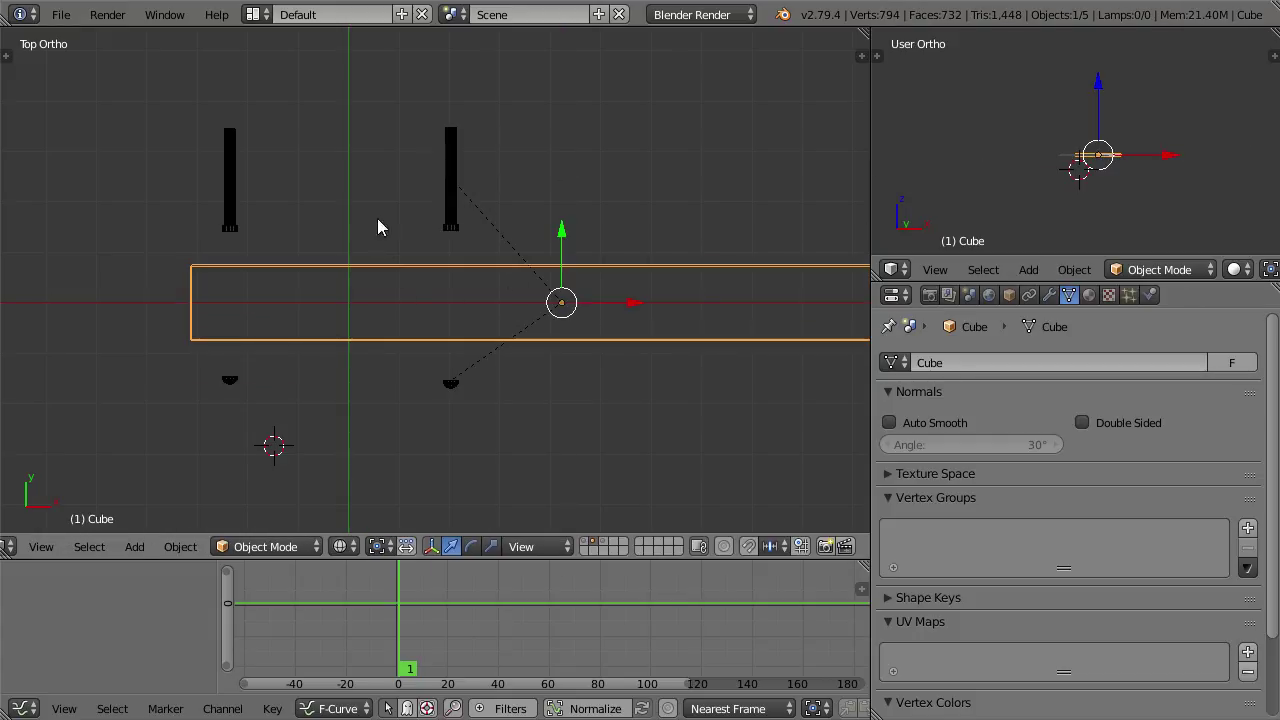
Step: Hide the duplicate right-hand cylinder and sphere
right_click(446, 204)
right_click(448, 380, "shift")
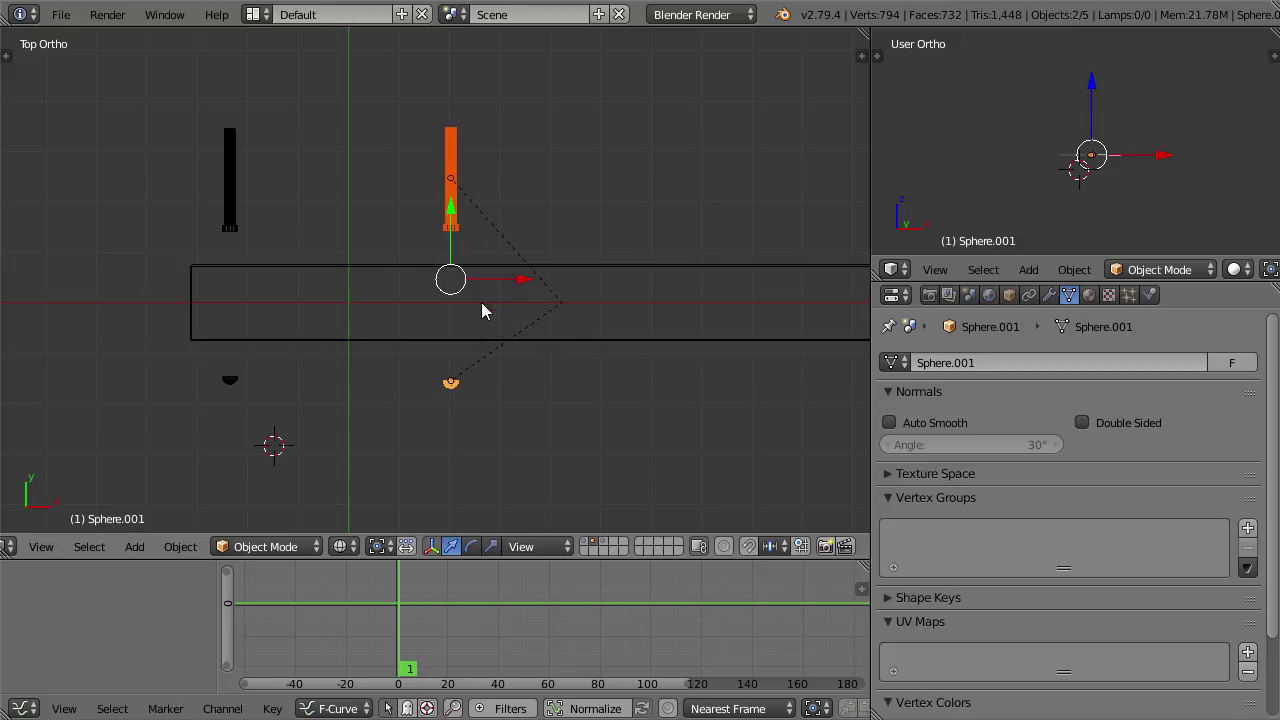
right_click(445, 192)
key("g")
key("y")
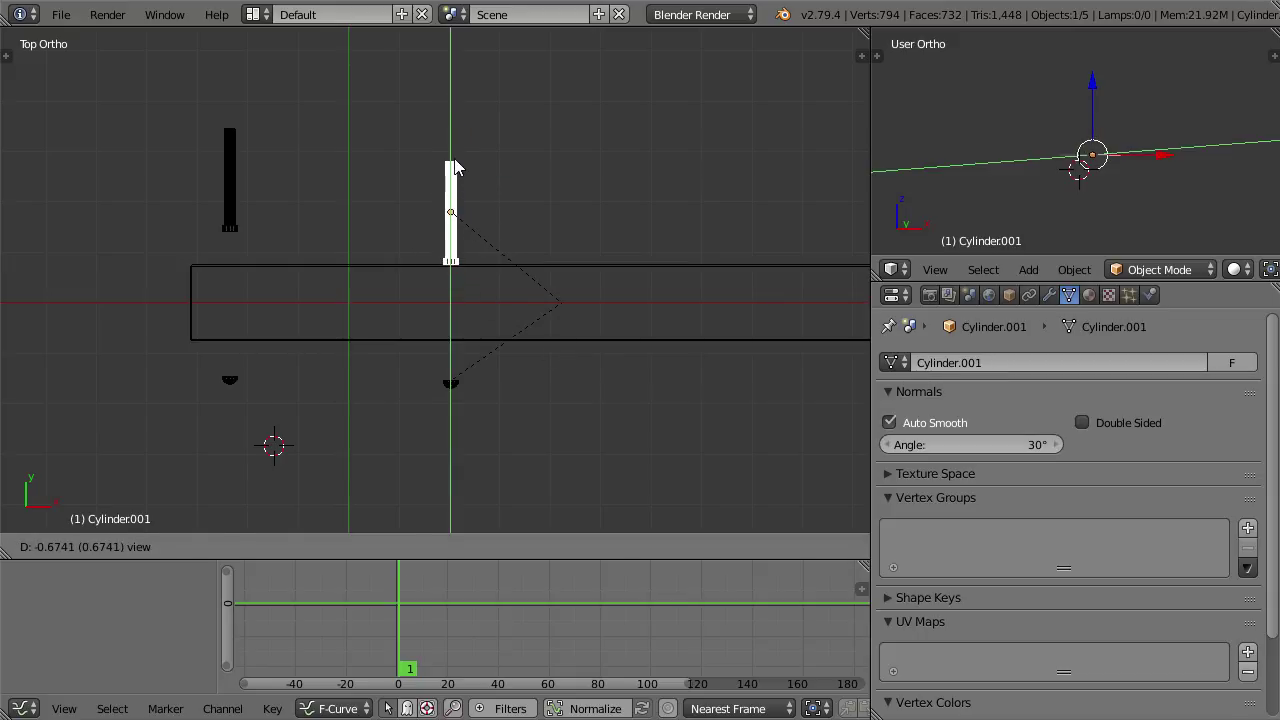
right_click(454, 168)
right_click(451, 380, "shift")
key("h")
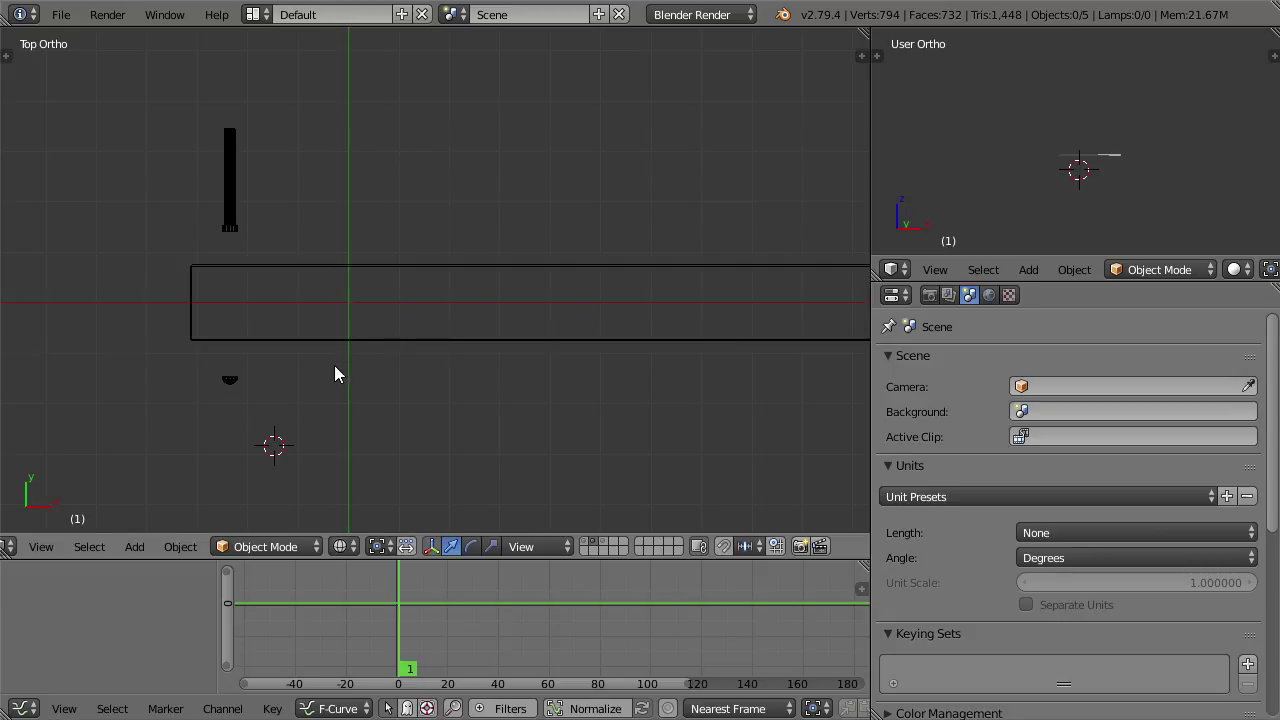
Step: Select the remaining cylinder and sphere, trying a scale and cancelling it
right_click(236, 224)
right_click(236, 380, "shift")
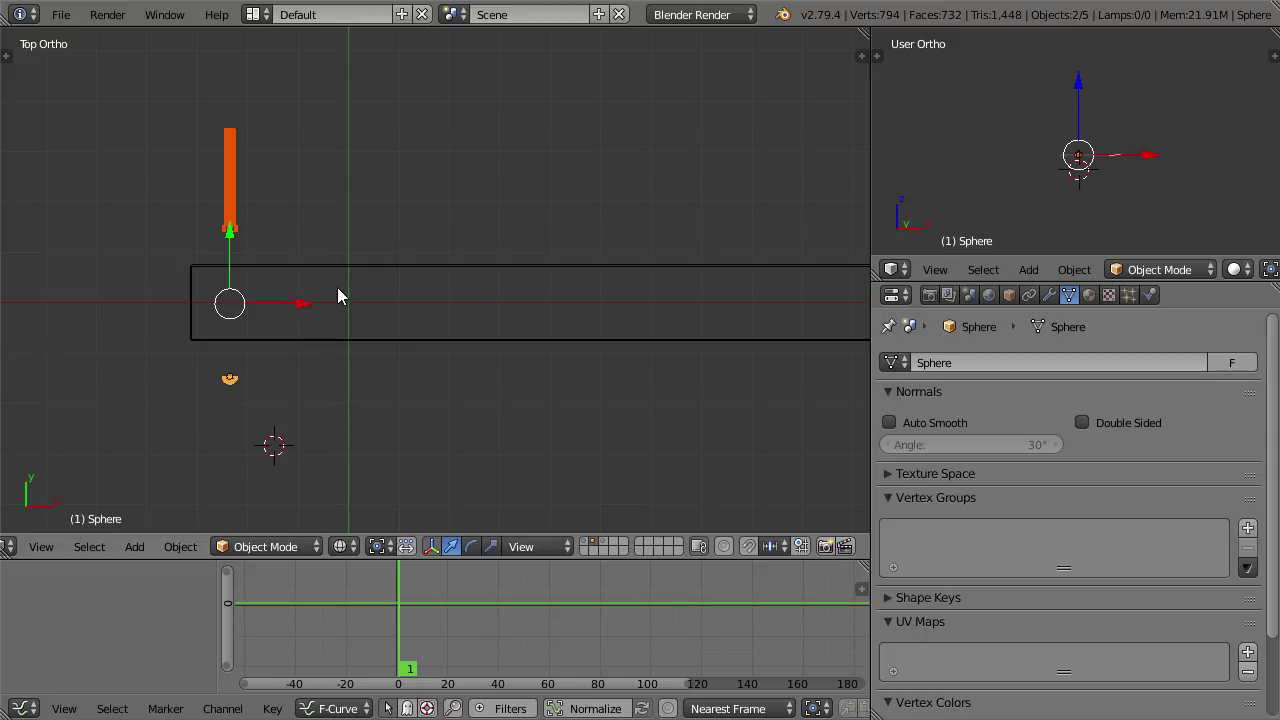
right_click(231, 205, "shift")
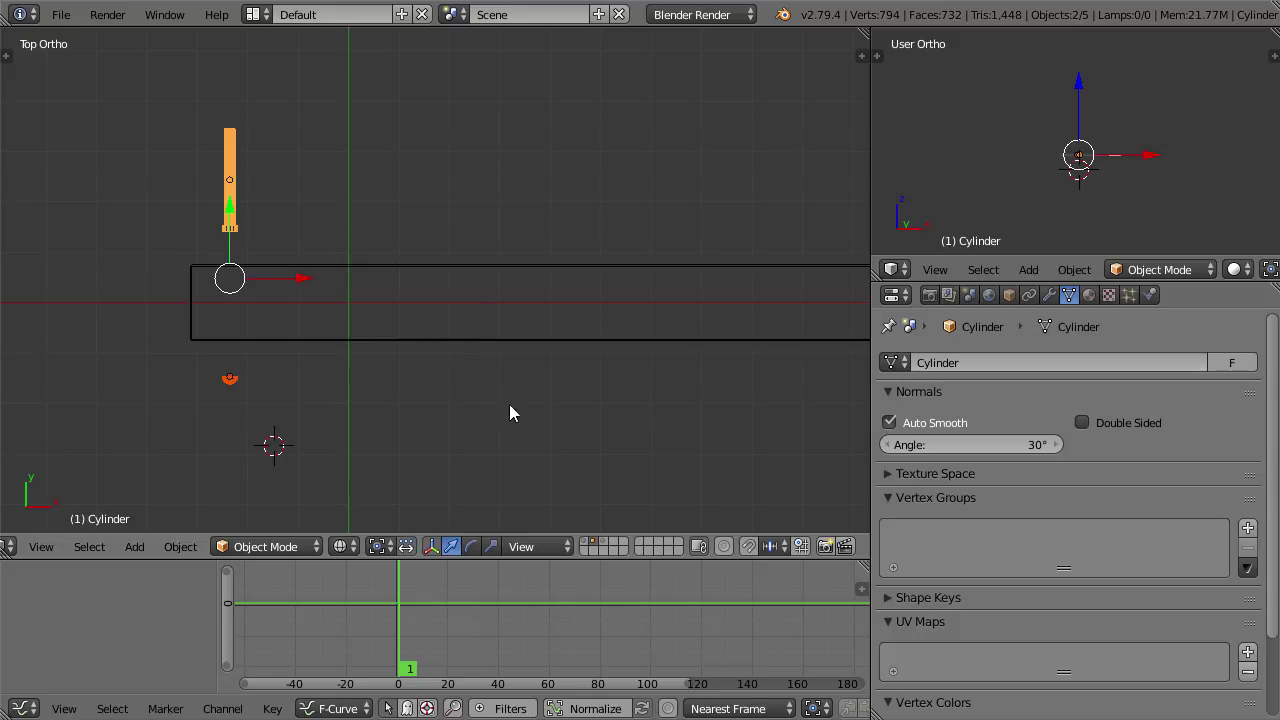
key("s")
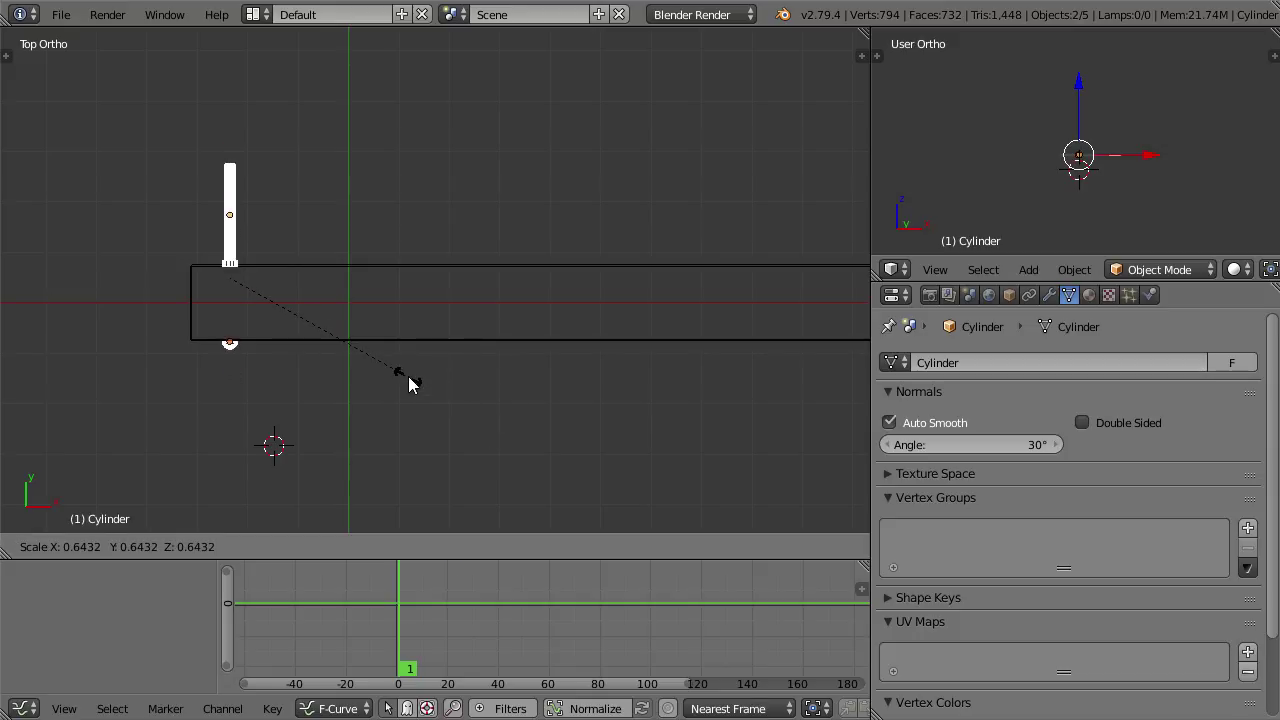
right_click(408, 380)
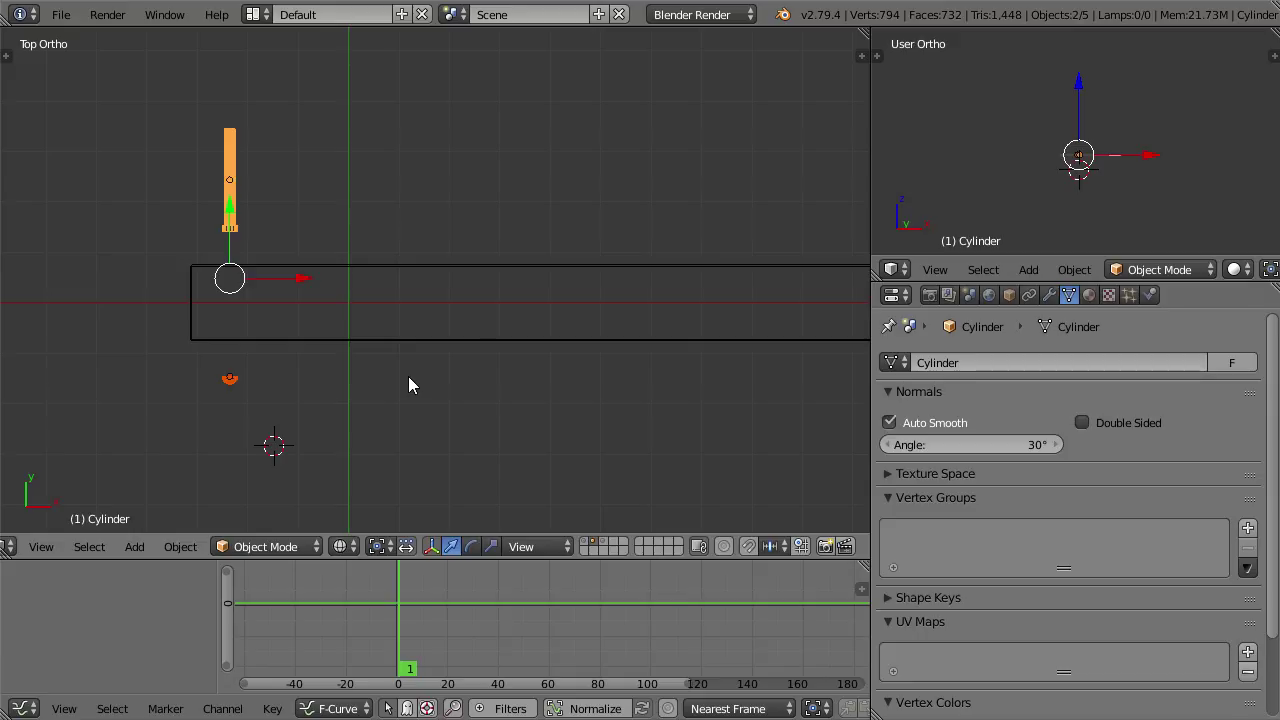
right_click(456, 272)
right_click(230, 180)
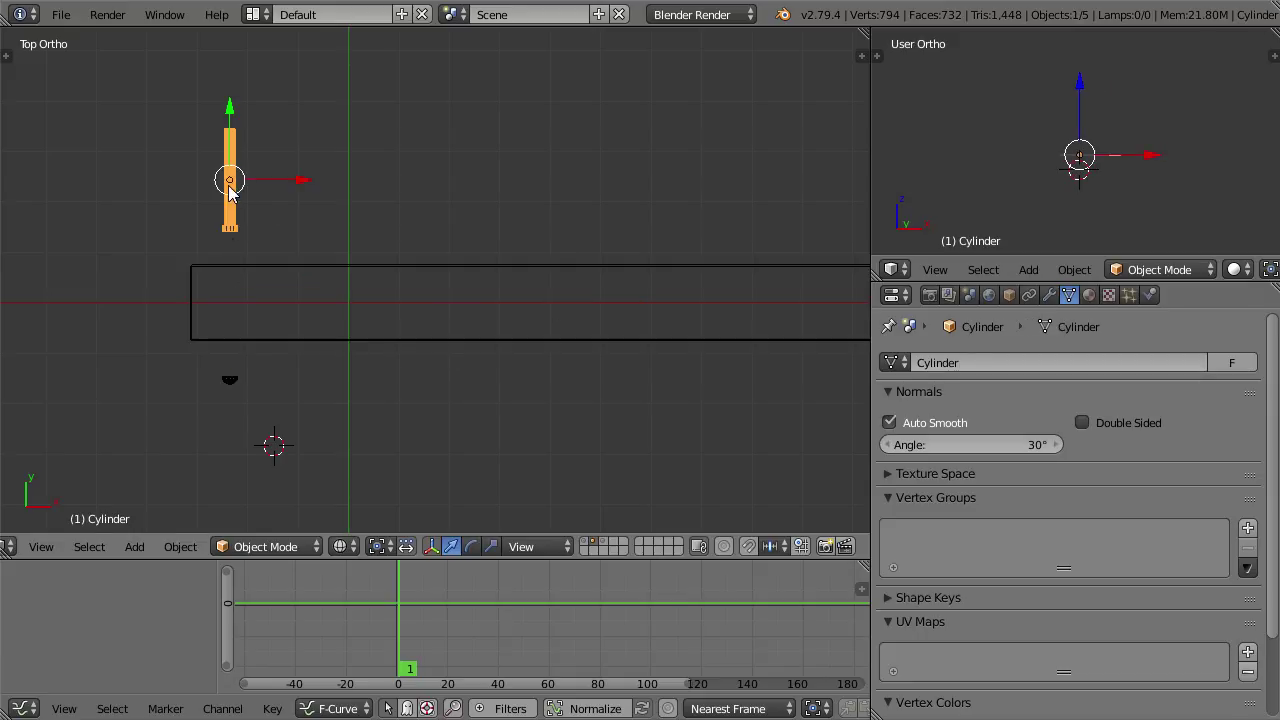
right_click(231, 378, "shift")
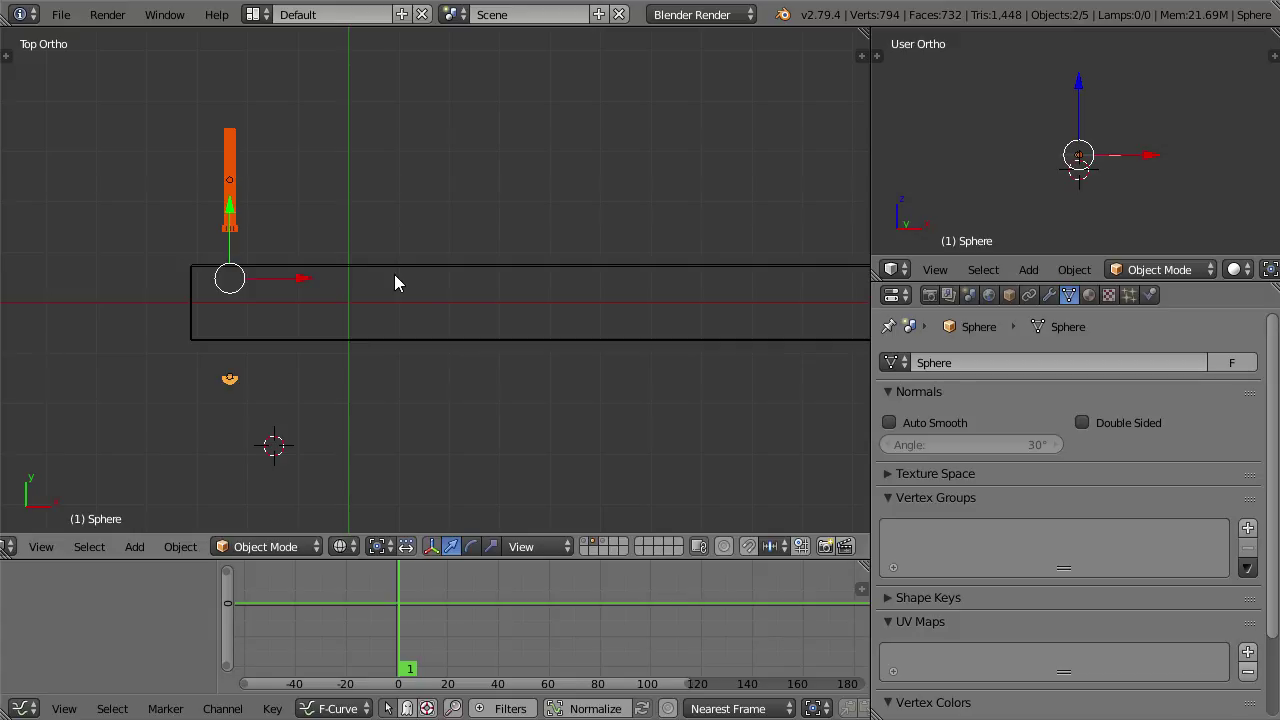
Step: Undo to the three-object scene, then scale the cylinder and sphere by 0.5 along Y
key("ctrl+z")
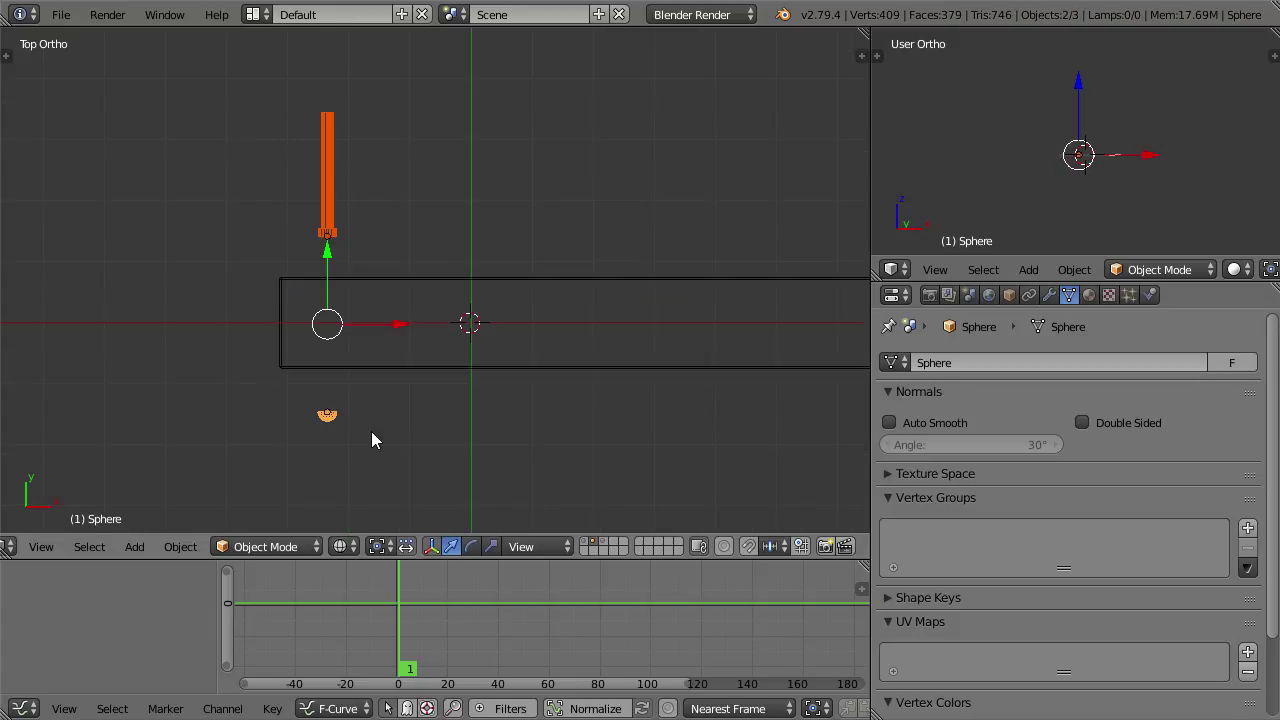
key("ctrl+z")
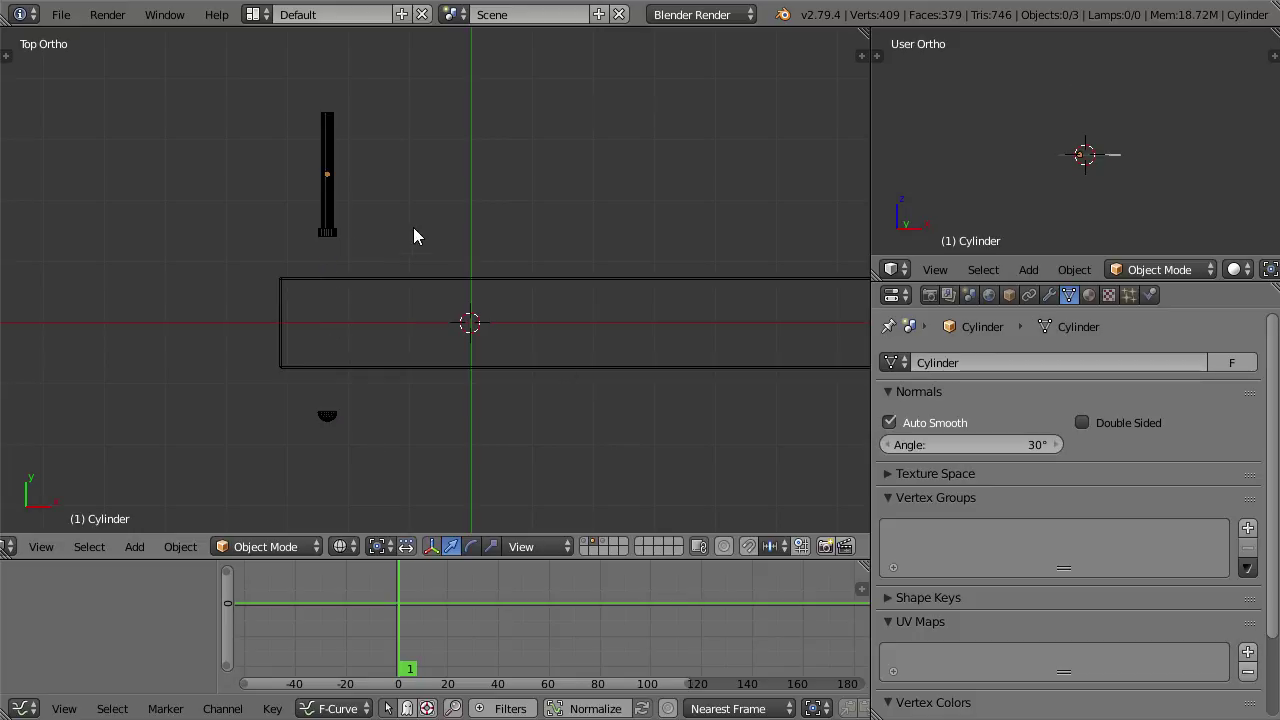
left_click(328, 222)
left_click(327, 414, "shift")
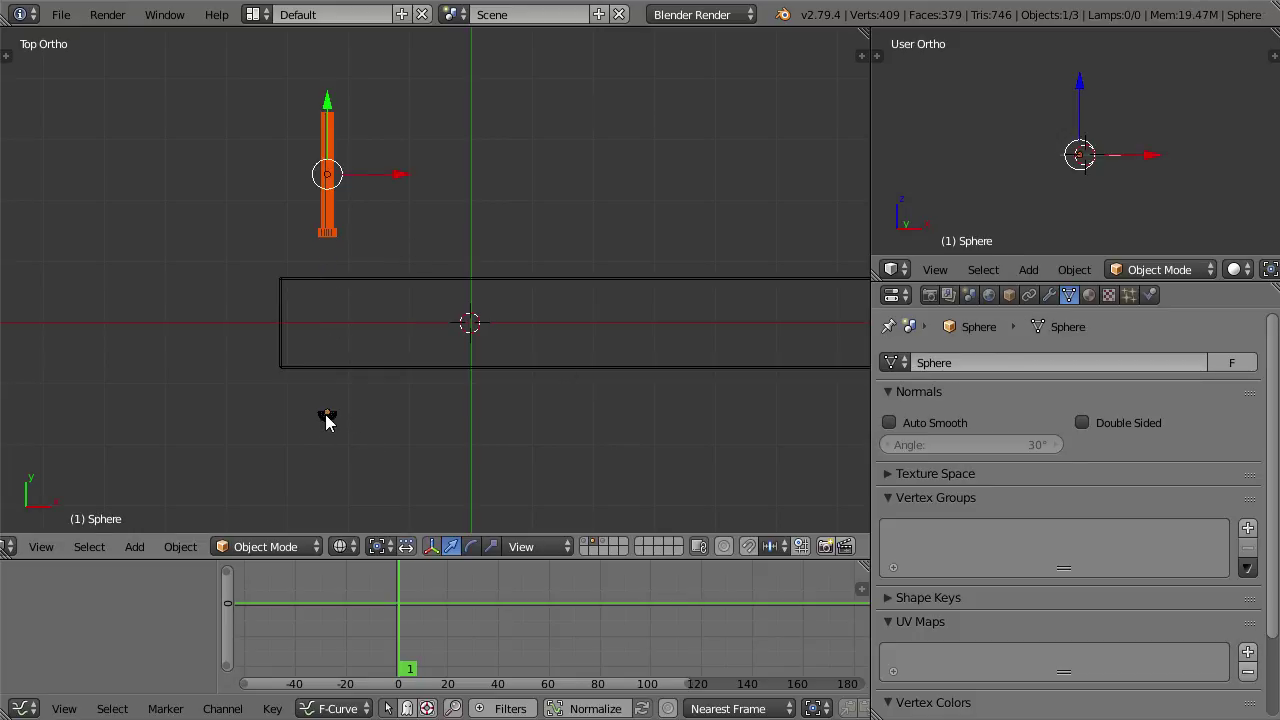
key("s")
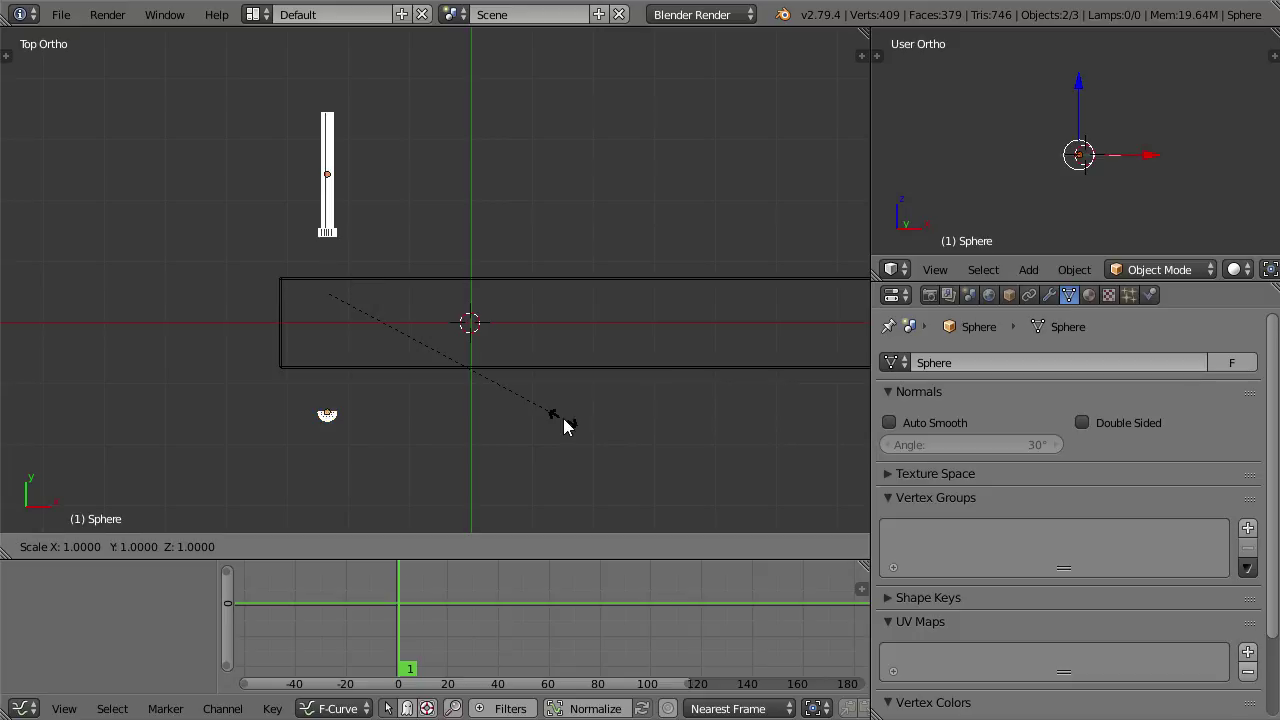
key("y")
key("period")
key("5")
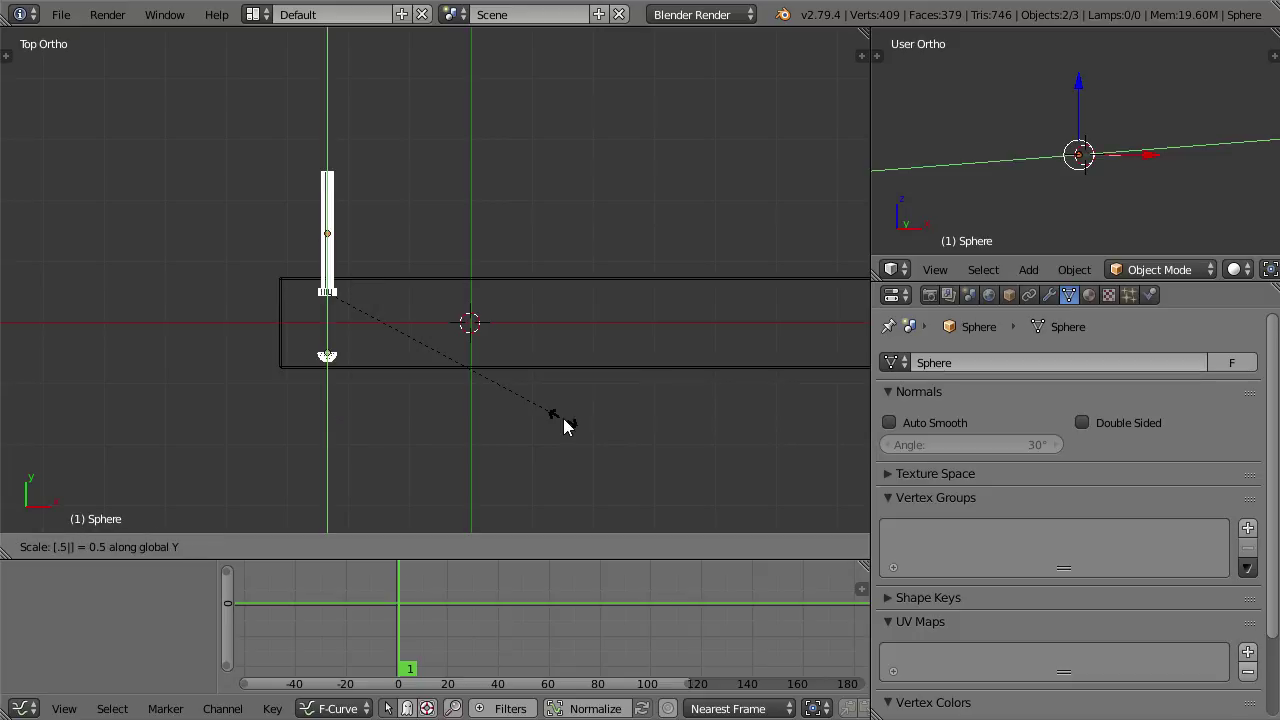
key("Return")
scroll(385, 293, "up", 3)
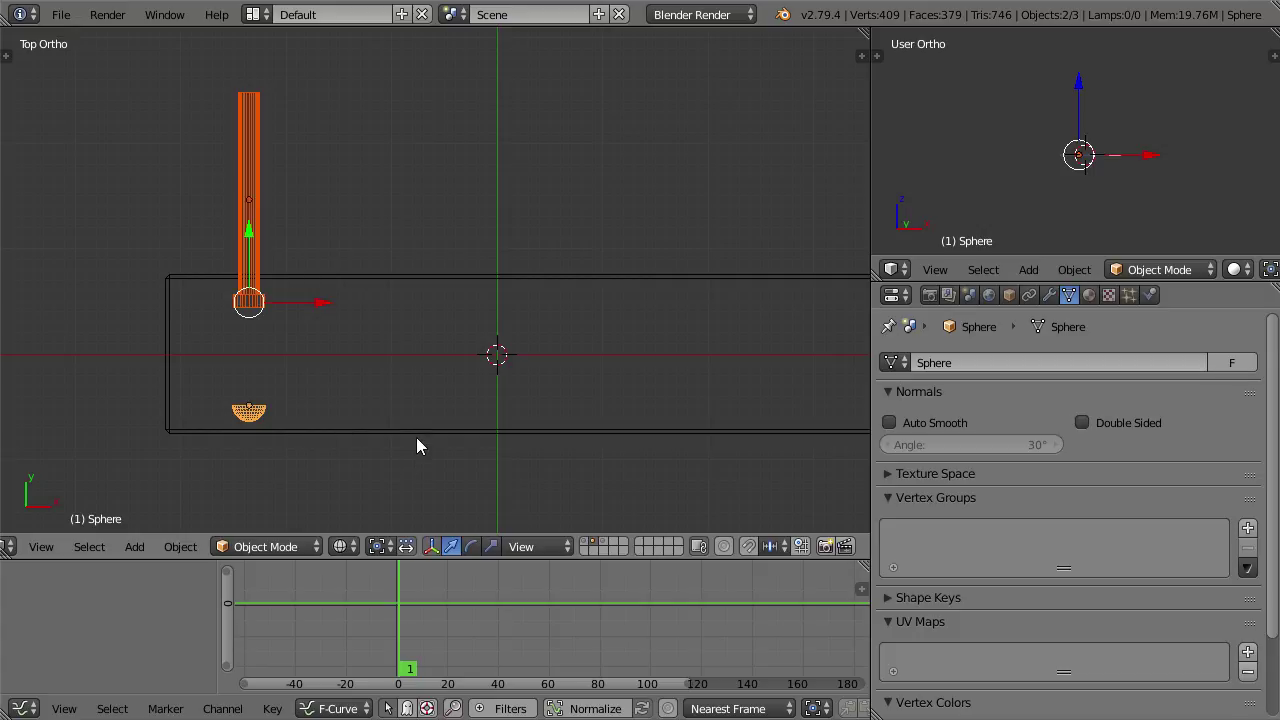
Step: Enter Edit Mode on the cube, deselect all, and box-select its top edge
scroll(499, 398, "down", 3)
right_click(514, 292)
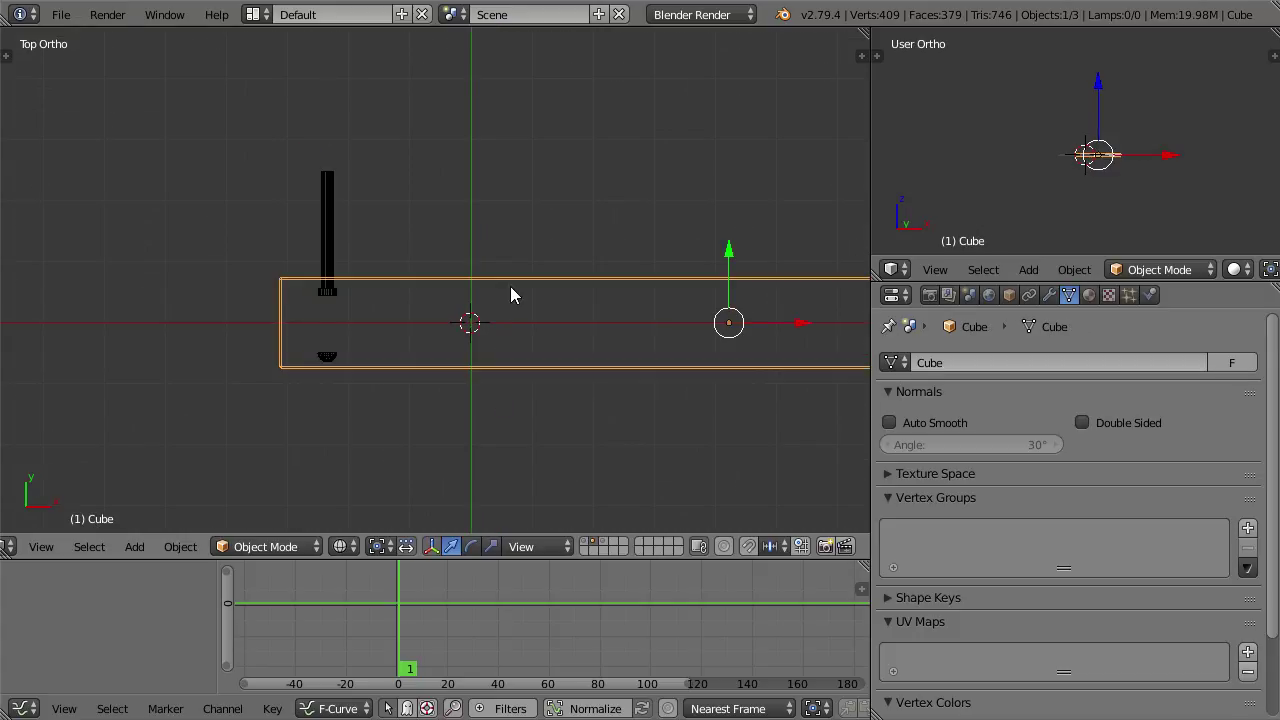
key("Tab")
scroll(507, 391, "down", 2)
scroll(507, 391, "up", 3)
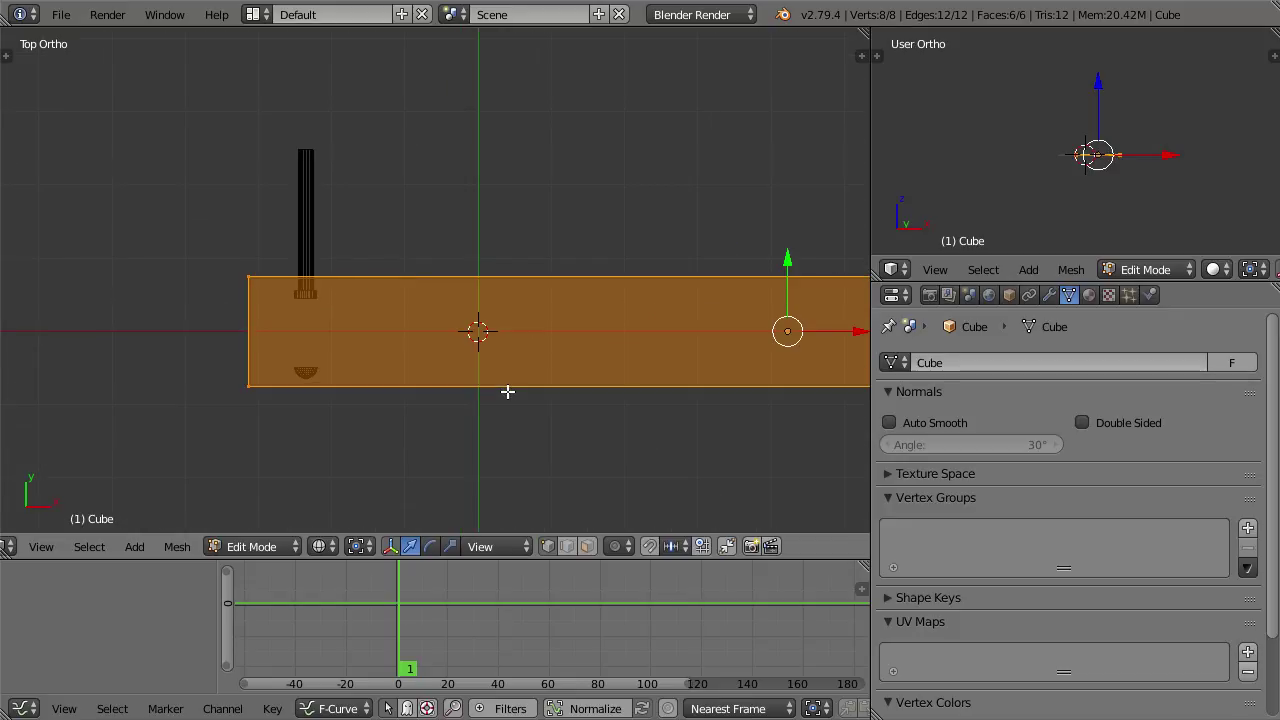
key("a")
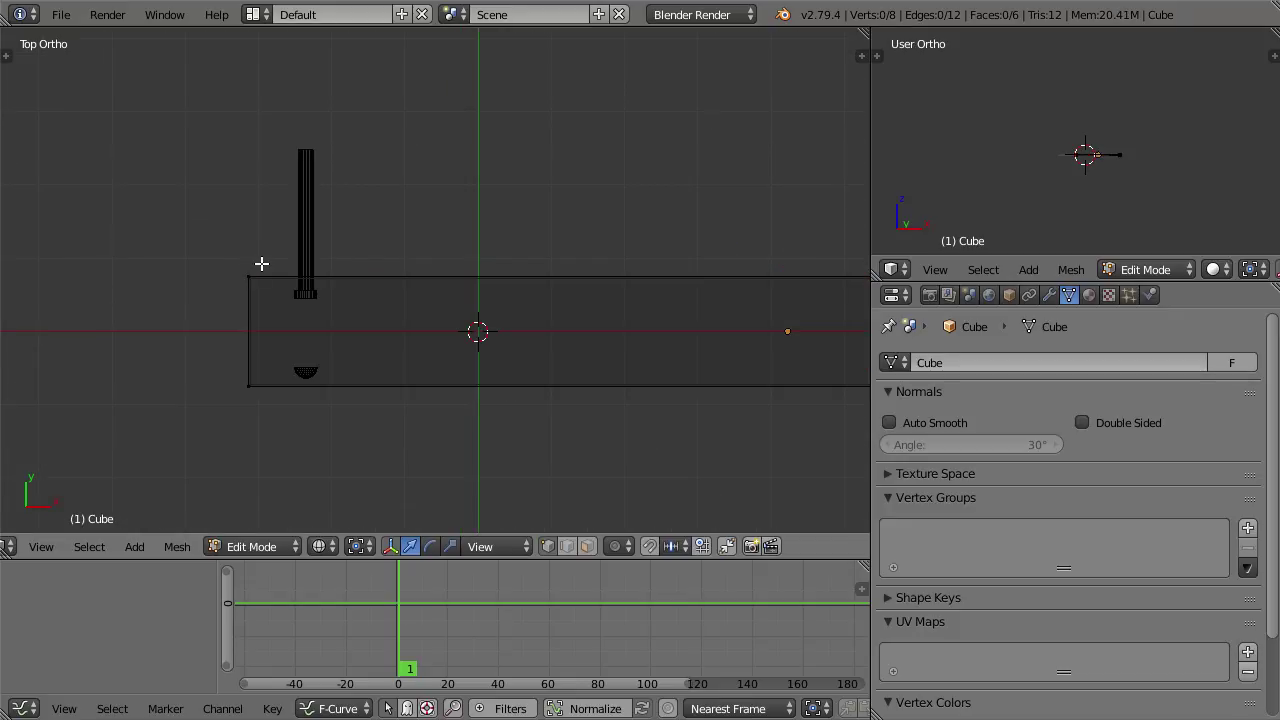
scroll(428, 281, "down", 2)
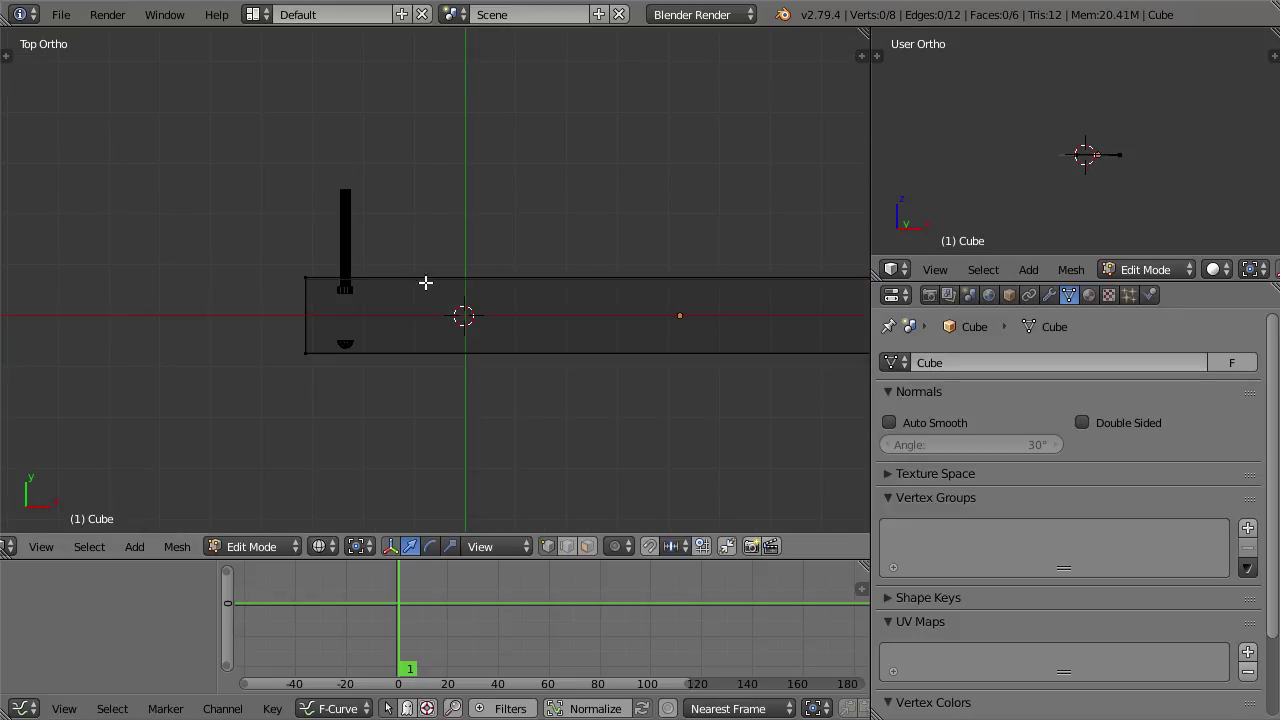
key("b")
left_click_drag(199, 233, 821, 283)
Step: Toggle back to wireframe Edit Mode and select the cube's bottom-left corner vertex
scroll(423, 297, "up", 2)
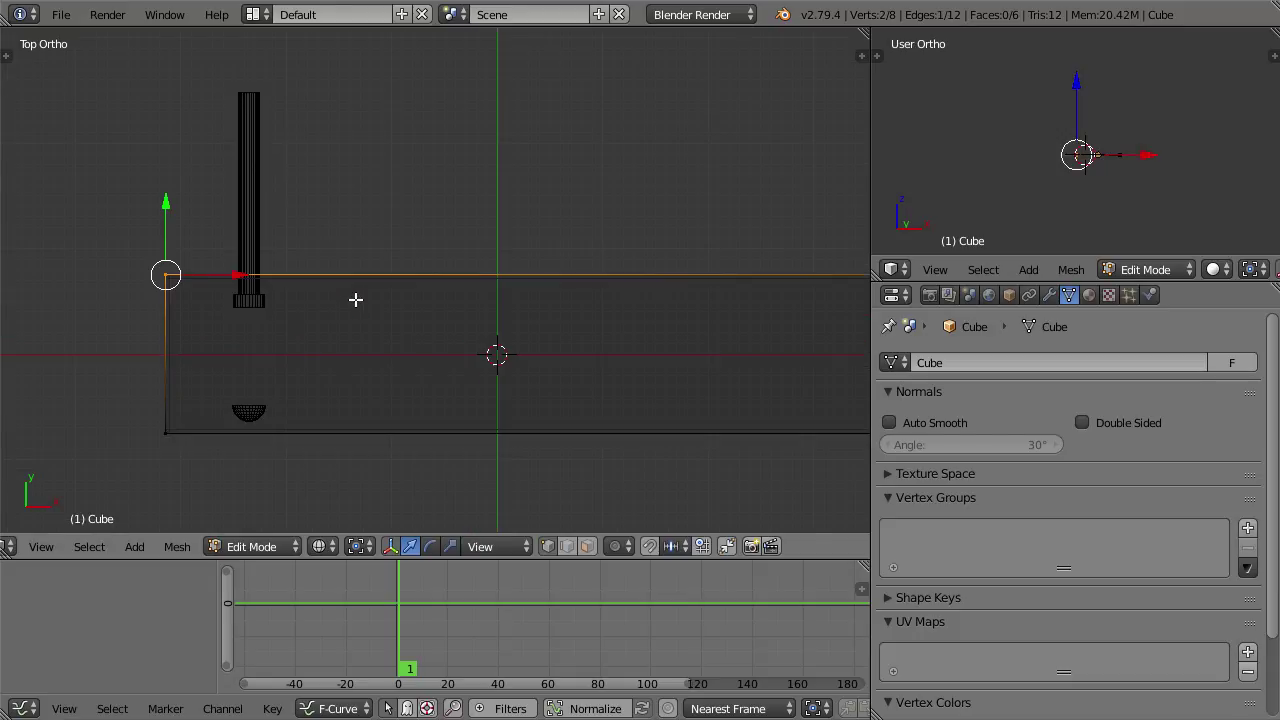
key("Tab")
key("z")
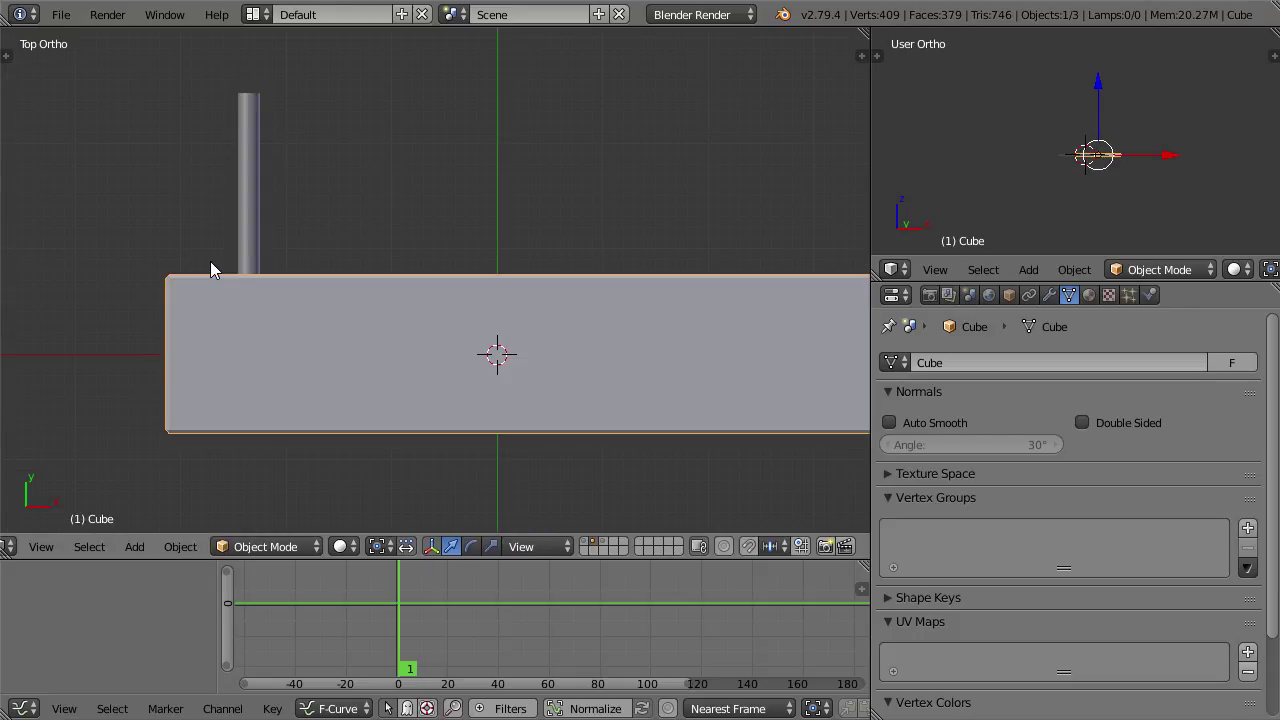
key("z")
key("Tab")
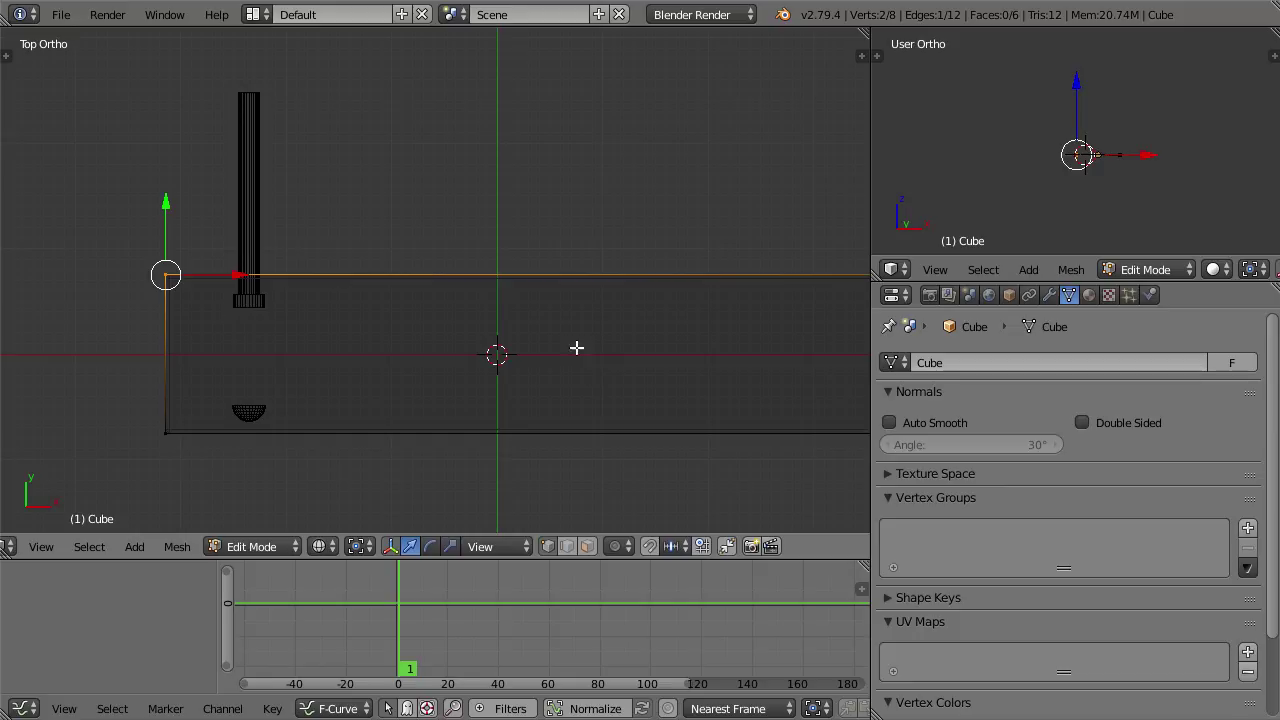
right_click(168, 431)
scroll(283, 416, "down", 1)
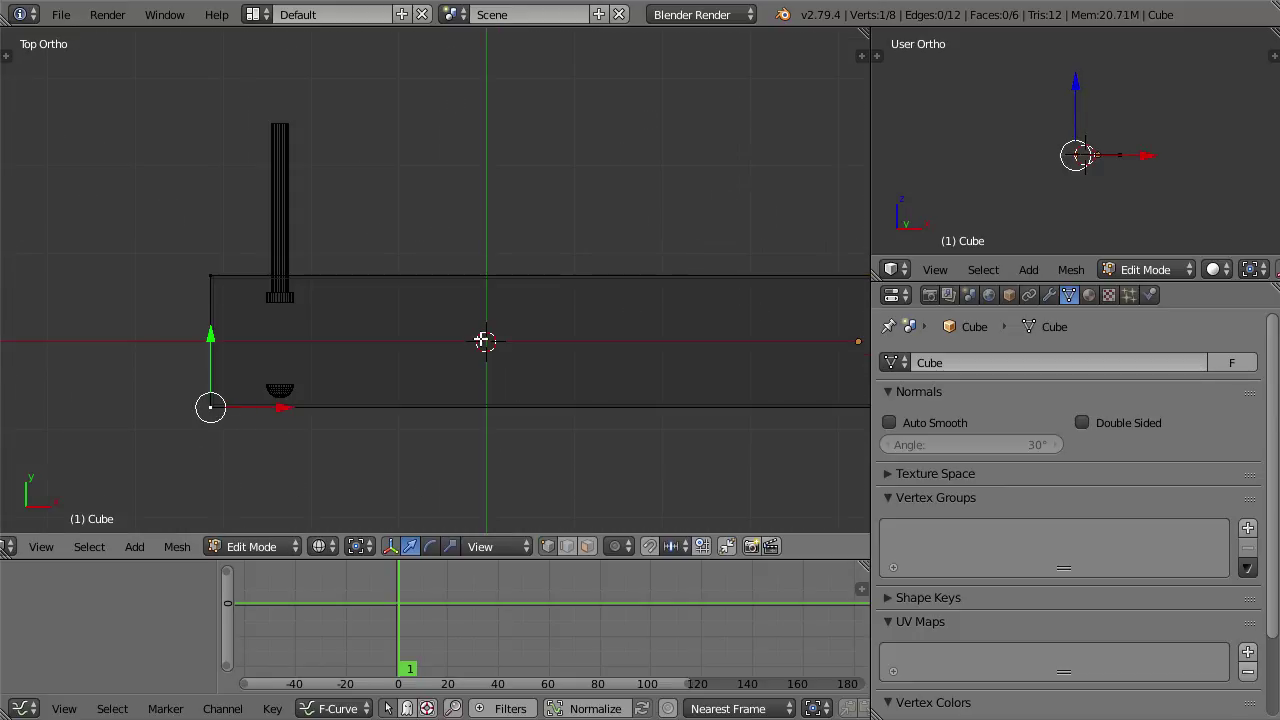
Step: In Object Mode, scale the cylinder and sphere by 2 along Y, then reselect both
key("Tab")
right_click(288, 222)
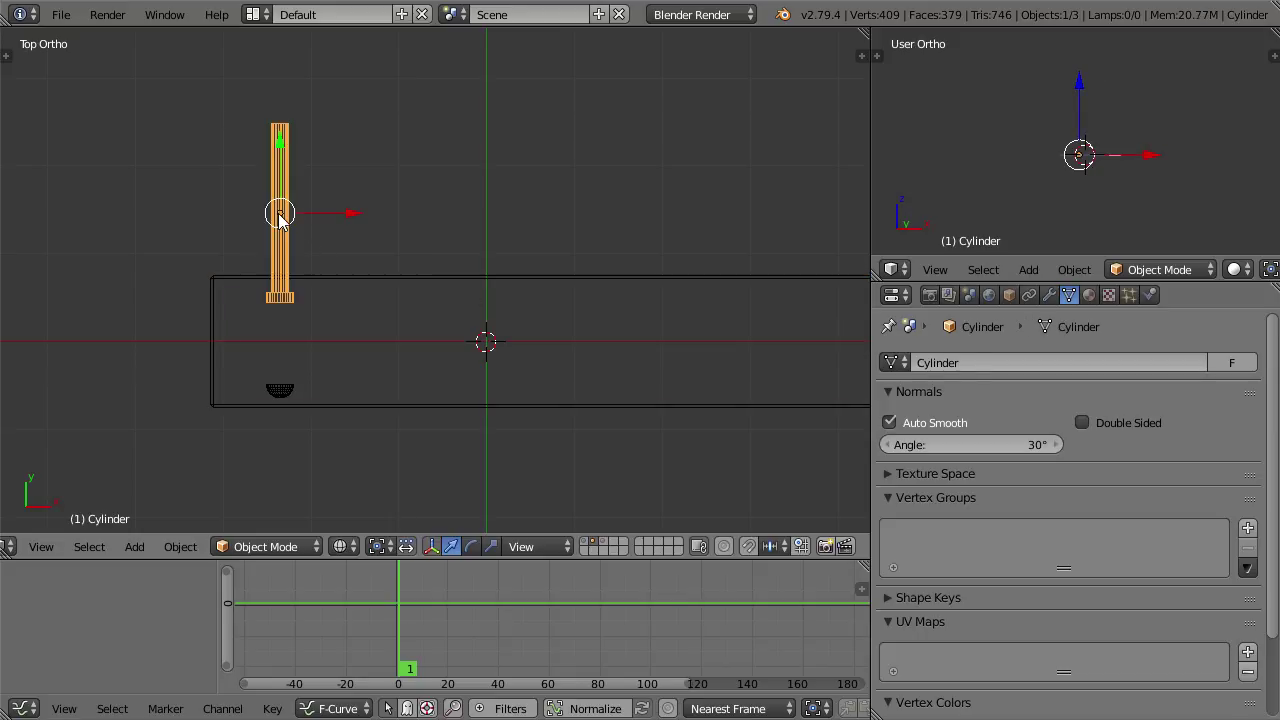
right_click(268, 388, "shift")
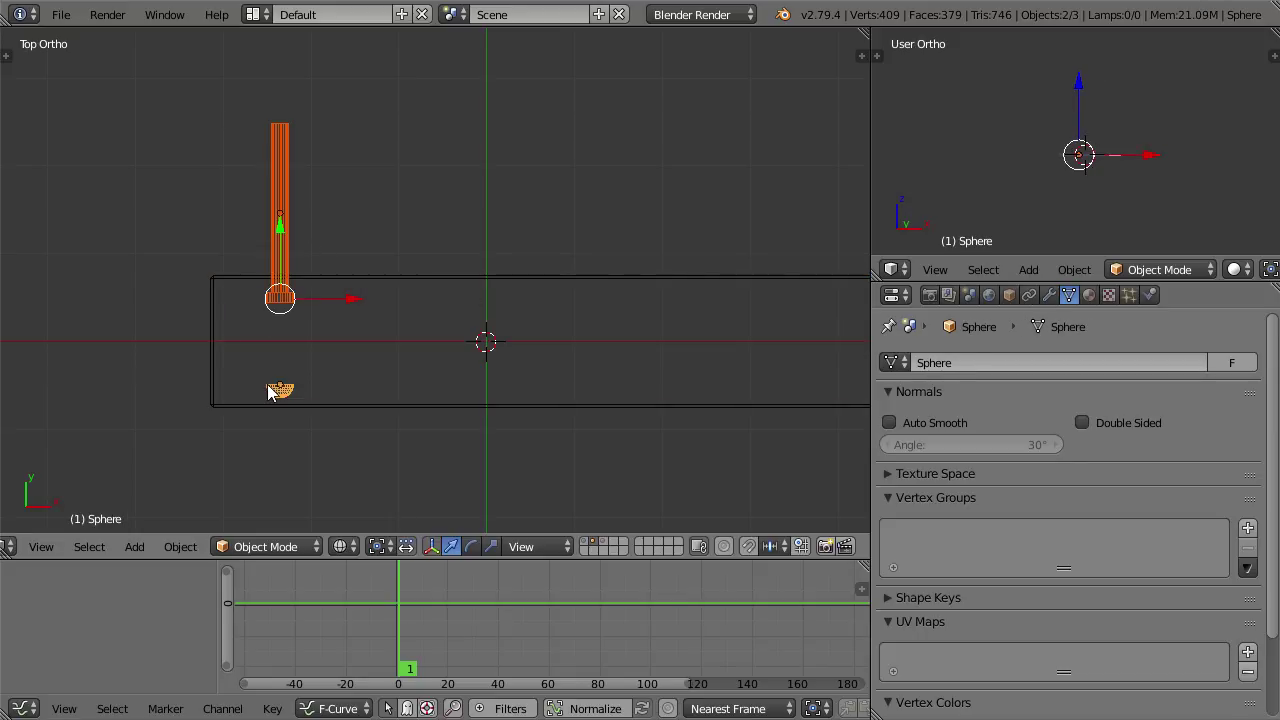
key("s")
key("y")
key("2")
key("Return")
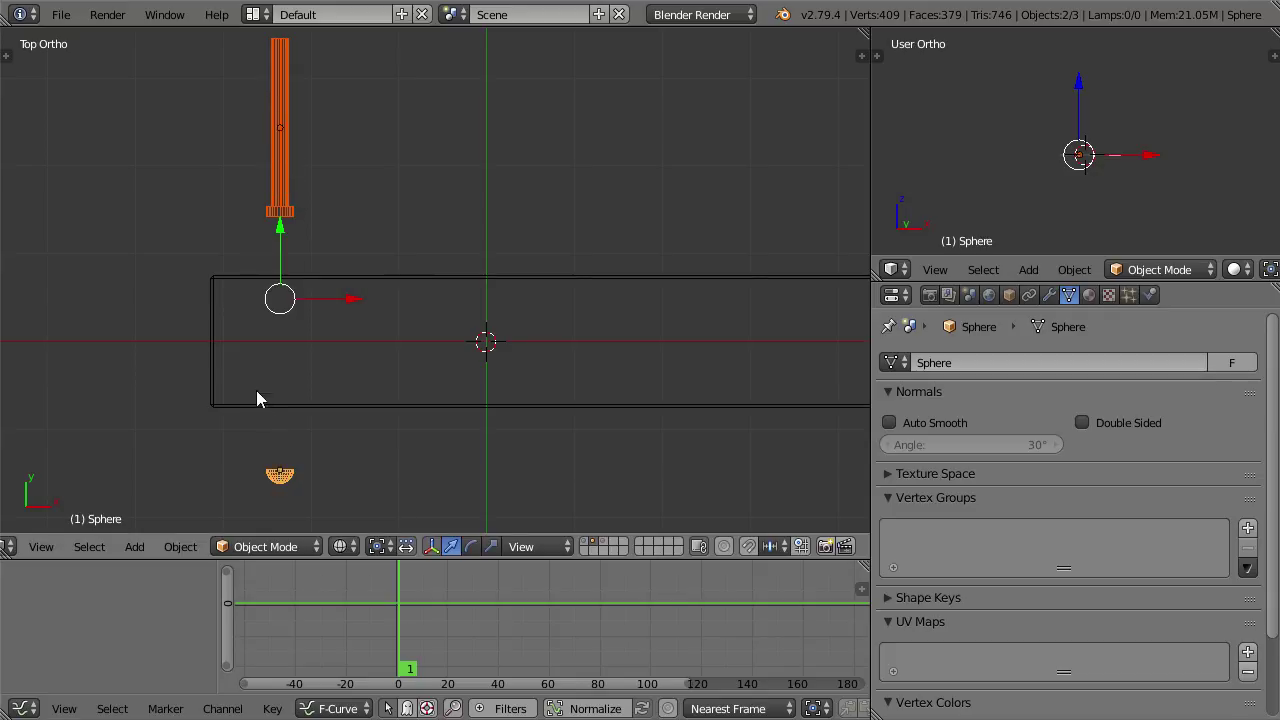
right_click(280, 473)
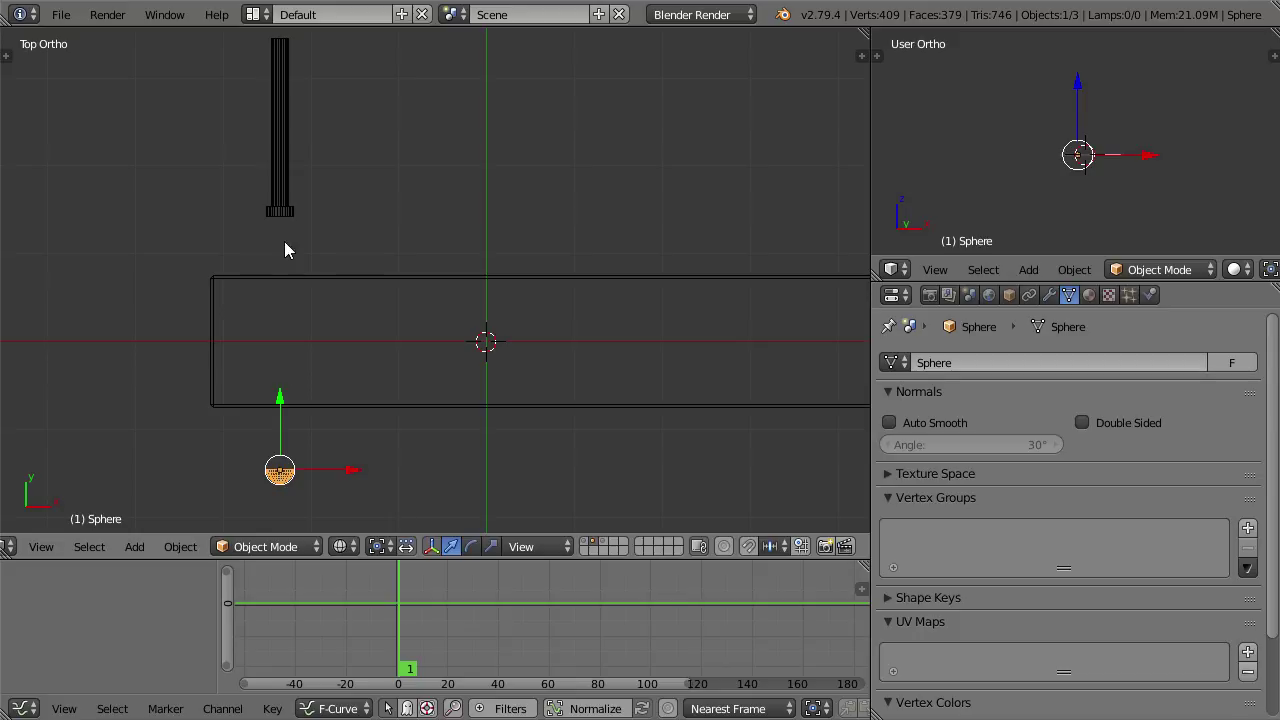
right_click(282, 180)
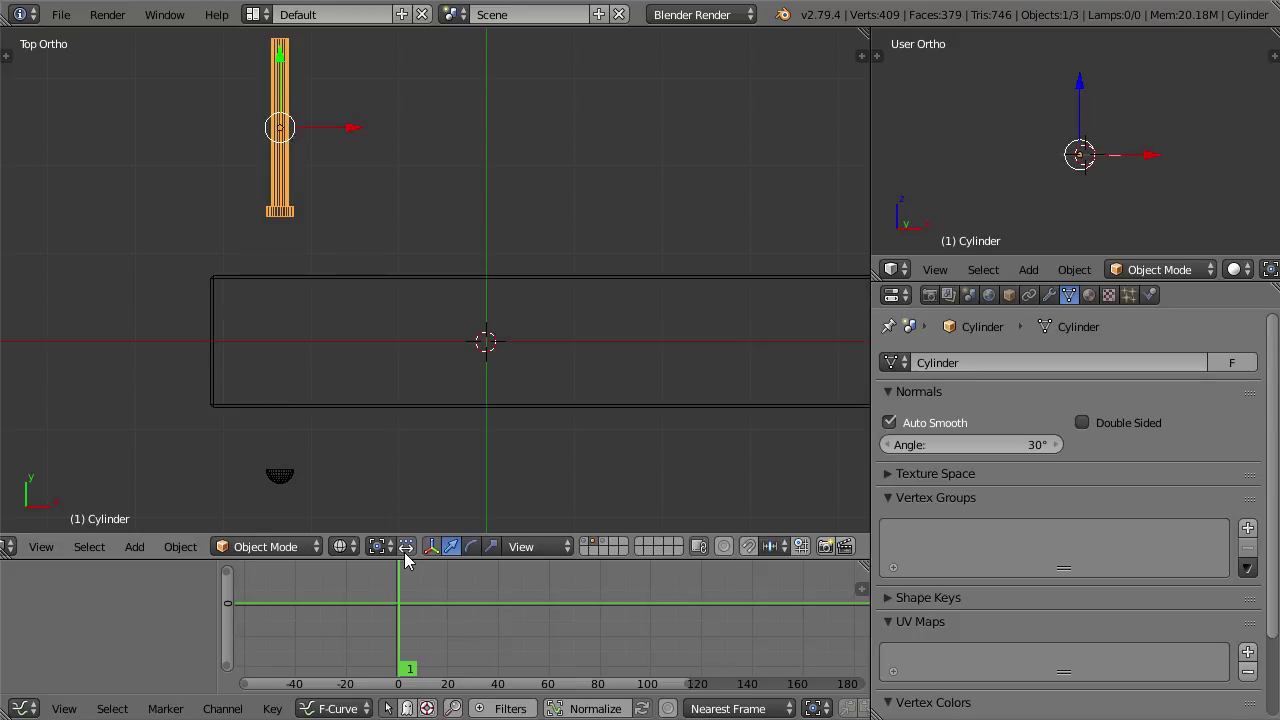
right_click(280, 475, "shift")
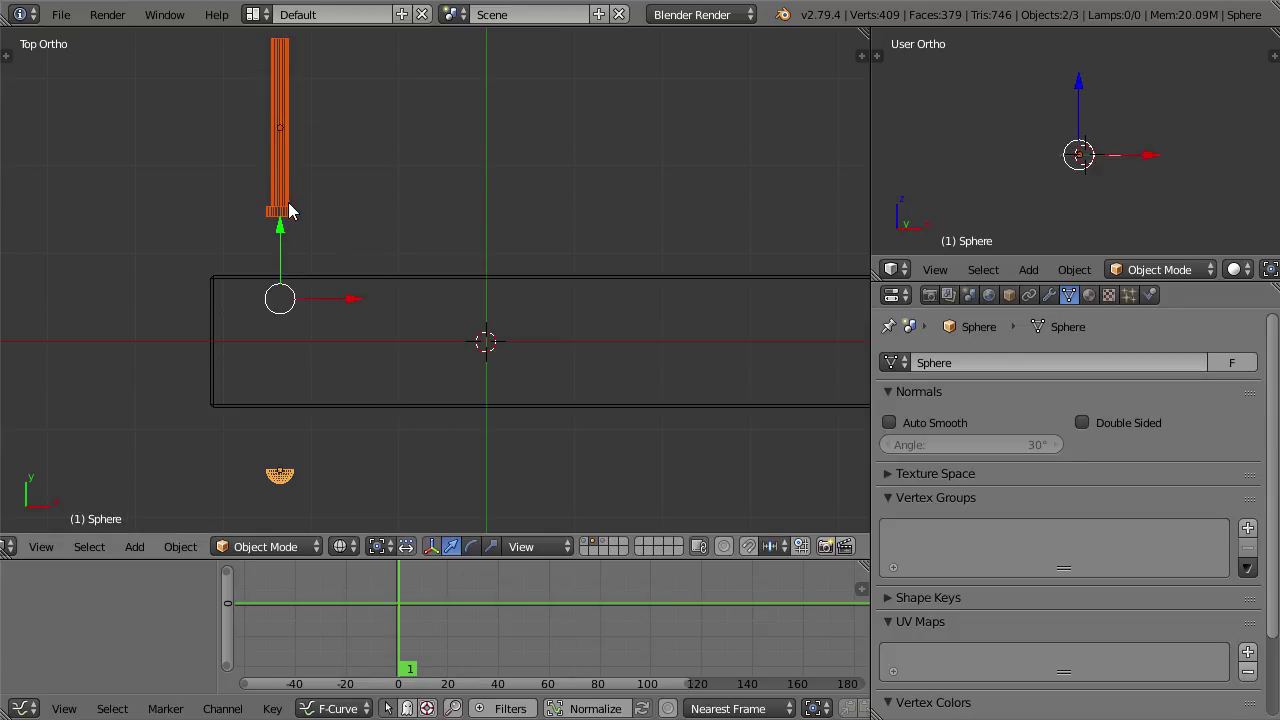
Step: Select the cube and try scaling it by 2 along Y in Object Mode
right_click(441, 276)
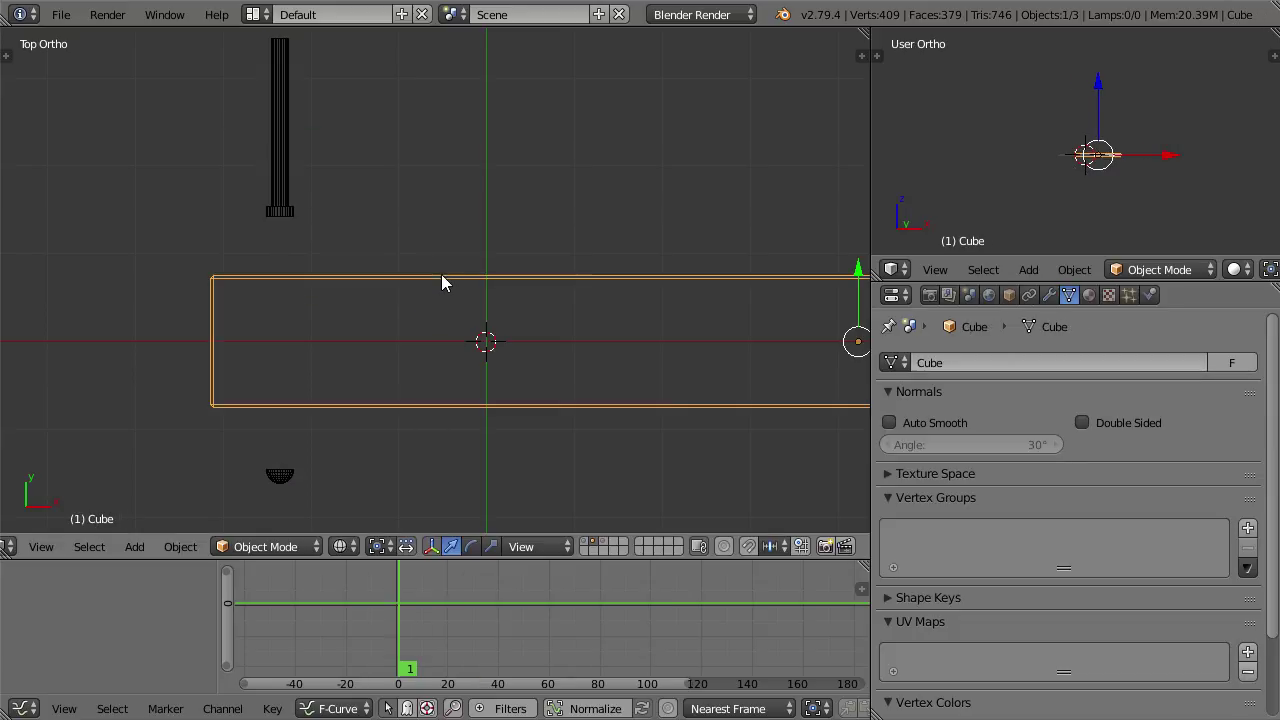
right_click(277, 213)
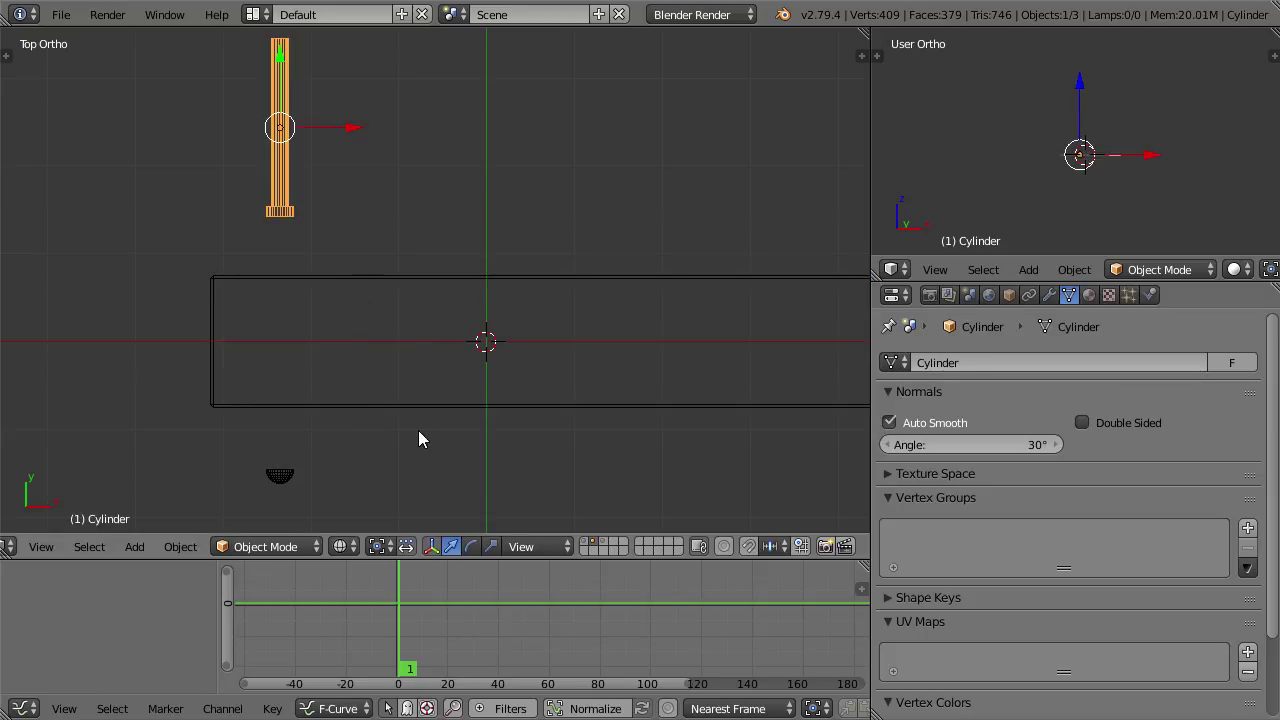
right_click(385, 405)
key("s")
key("y")
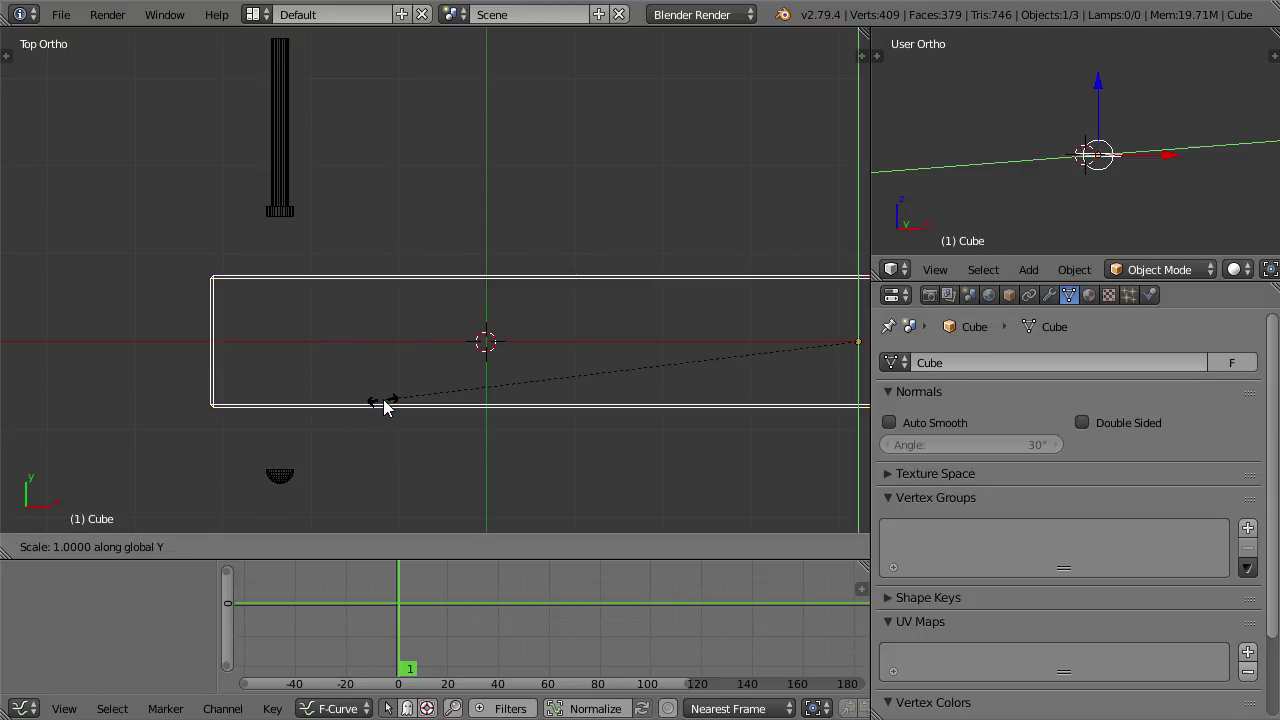
key("2")
key("Return")
key("s")
key("y")
key("Escape")
Step: Double the cube's mesh along Y in Edit Mode
key("Tab")
key("a")
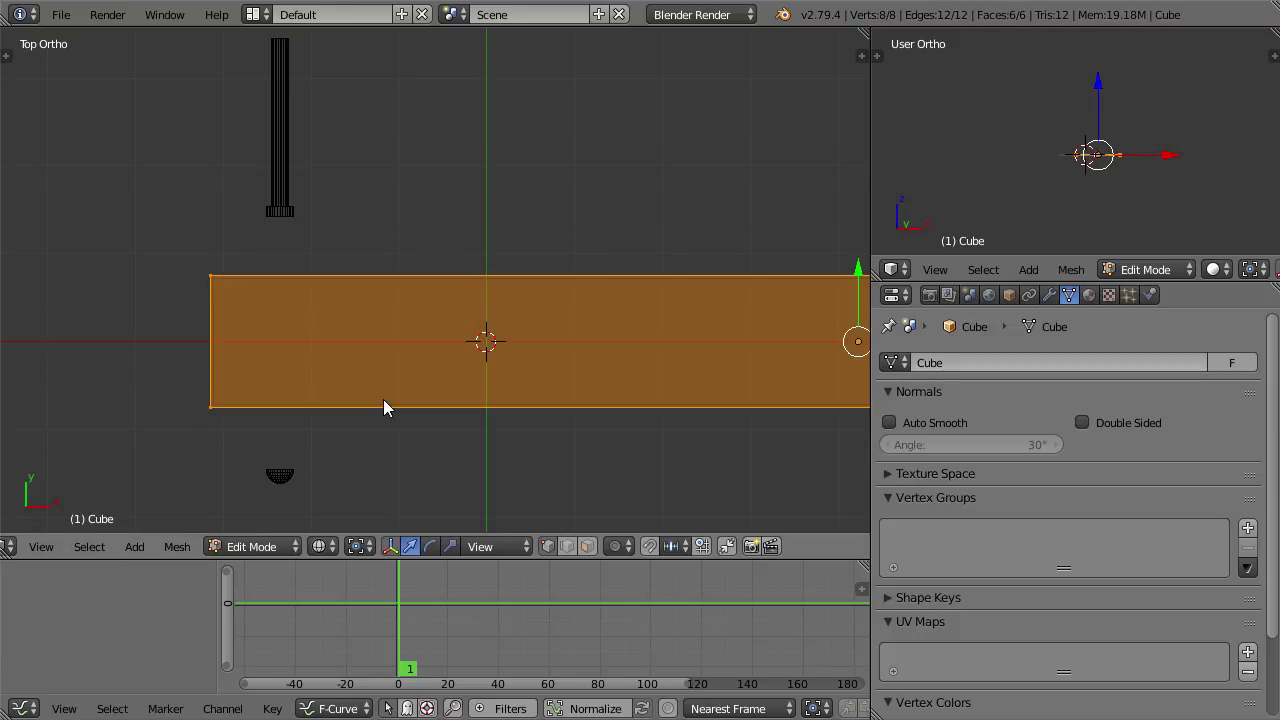
key("s")
key("y")
key("2")
key("Return")
key("Tab")
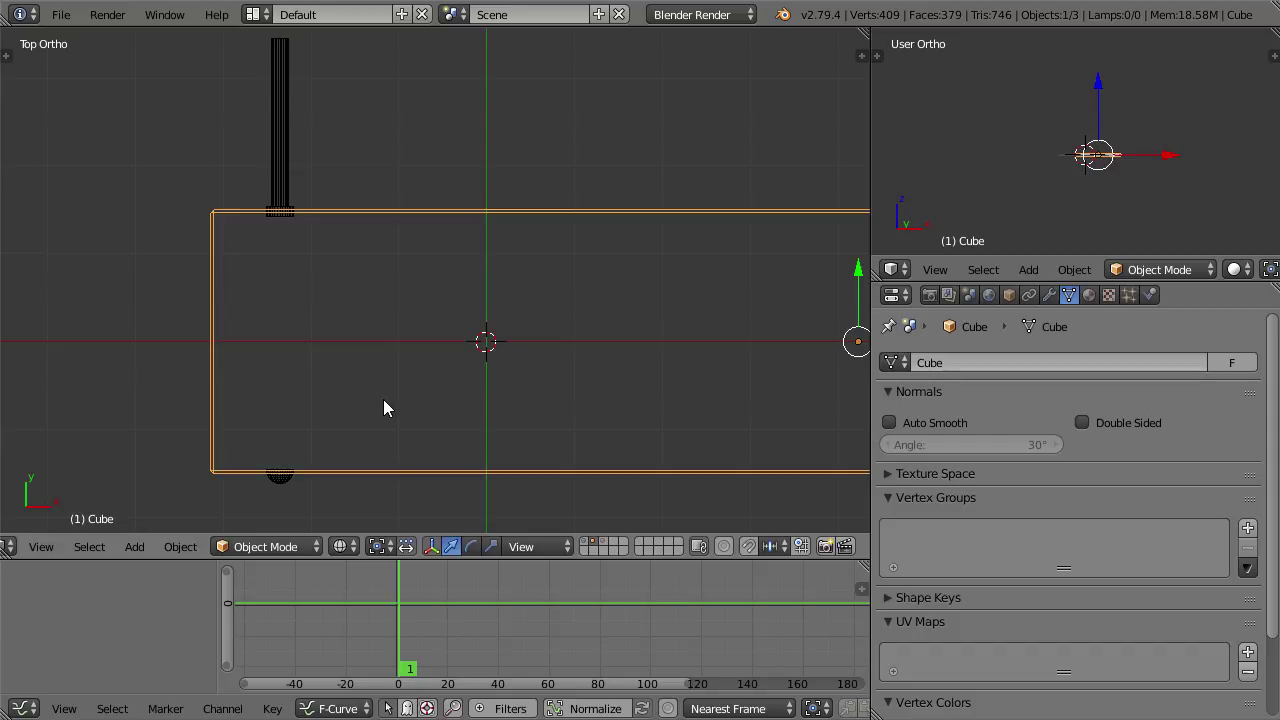
Step: Raise the cylinder slightly so its base meets the box's top edge
right_click(279, 177)
key("g")
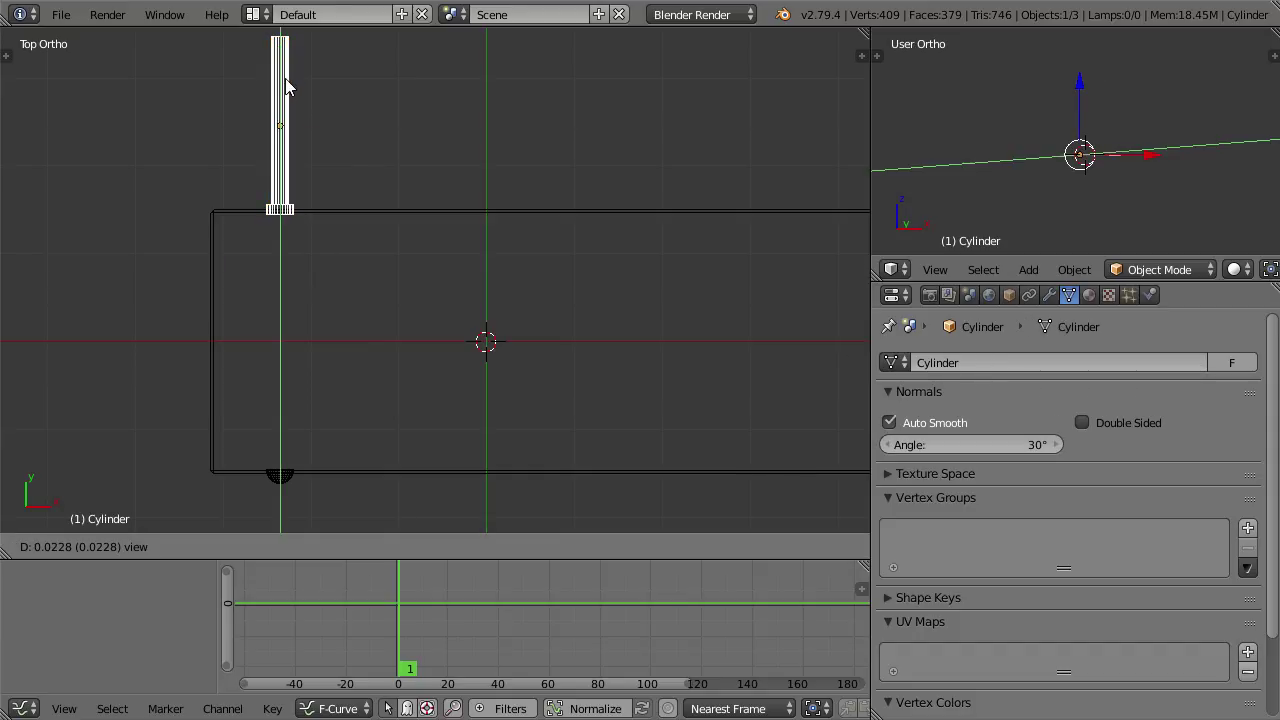
left_click(285, 74)
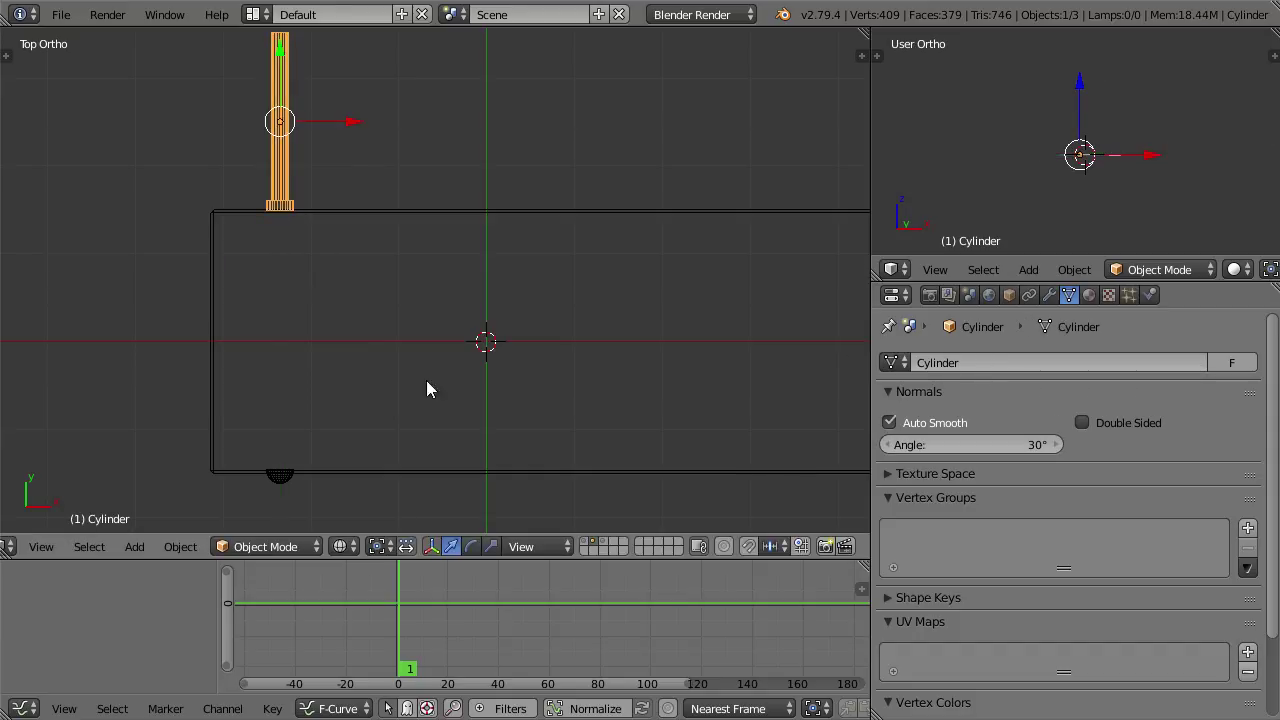
right_click(312, 270)
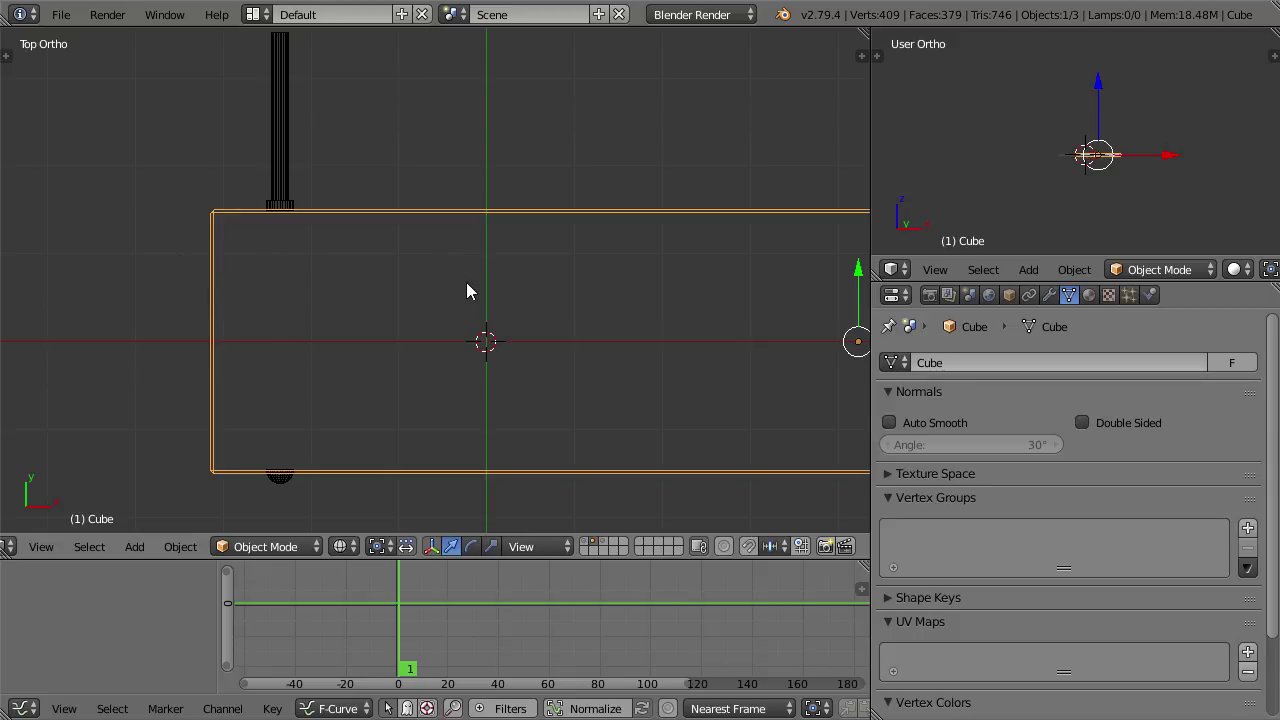
Step: Move the cylinder along Y so its base sits on the box's top edge
scroll(300, 200, "up", 6)
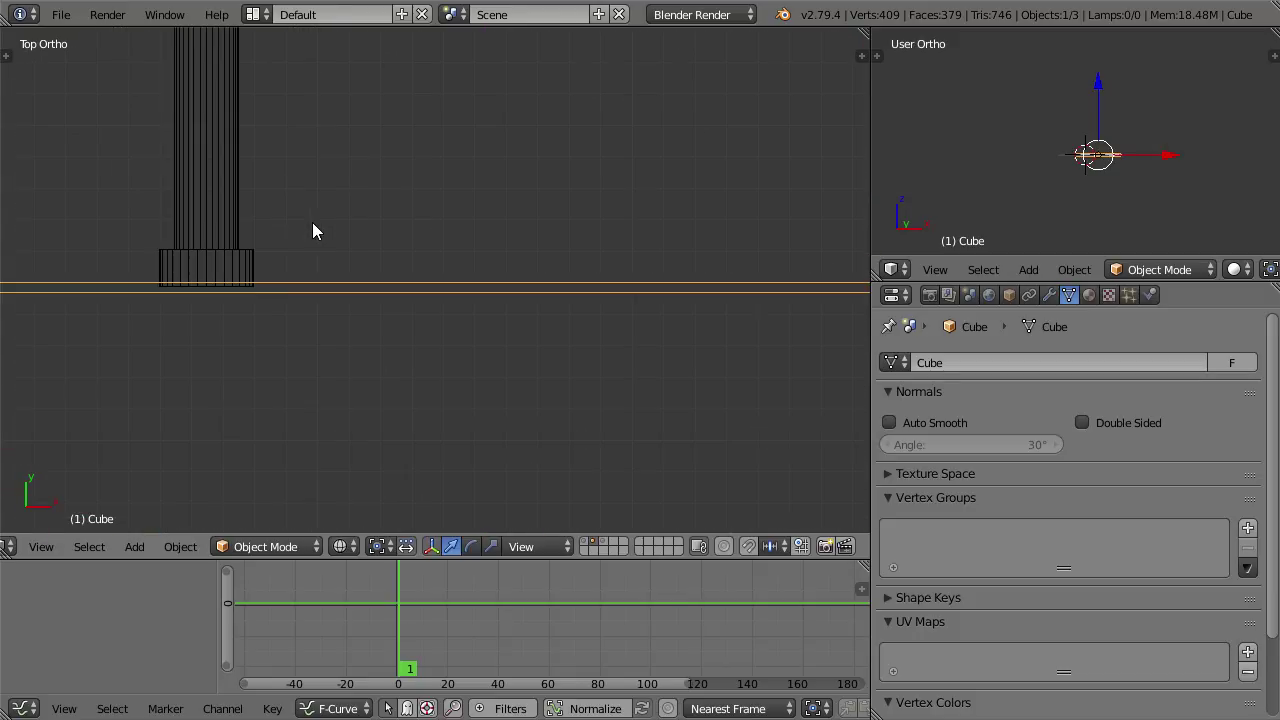
right_click(219, 218)
scroll(215, 204, "down", 1)
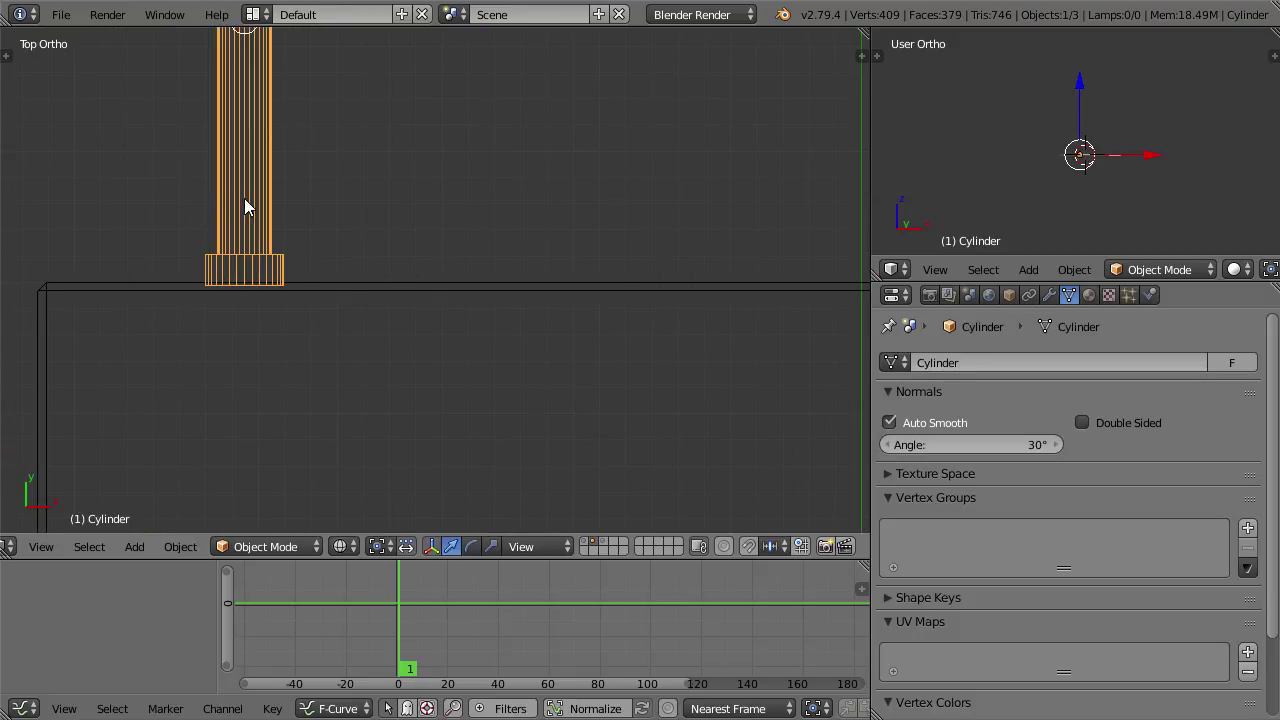
key("g")
key("y")
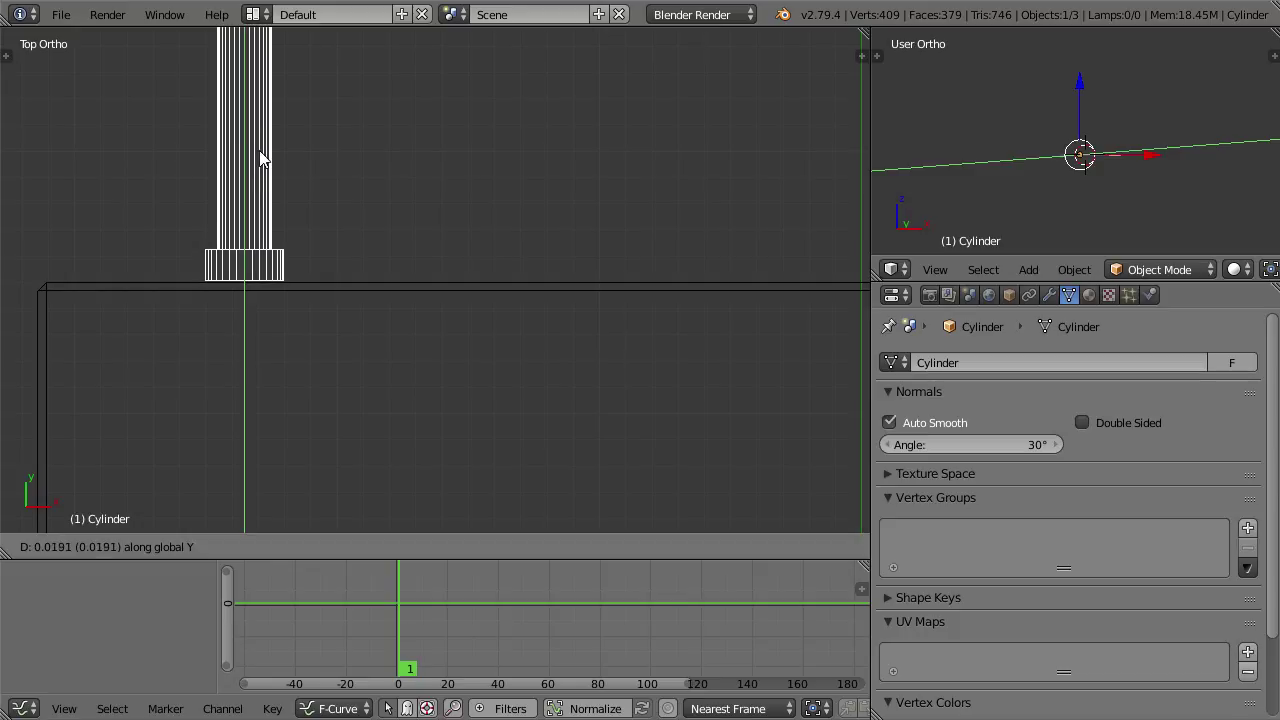
left_click(259, 166)
Step: Snap the 3D cursor to the cylinder's bottom ring of vertices
key("Tab")
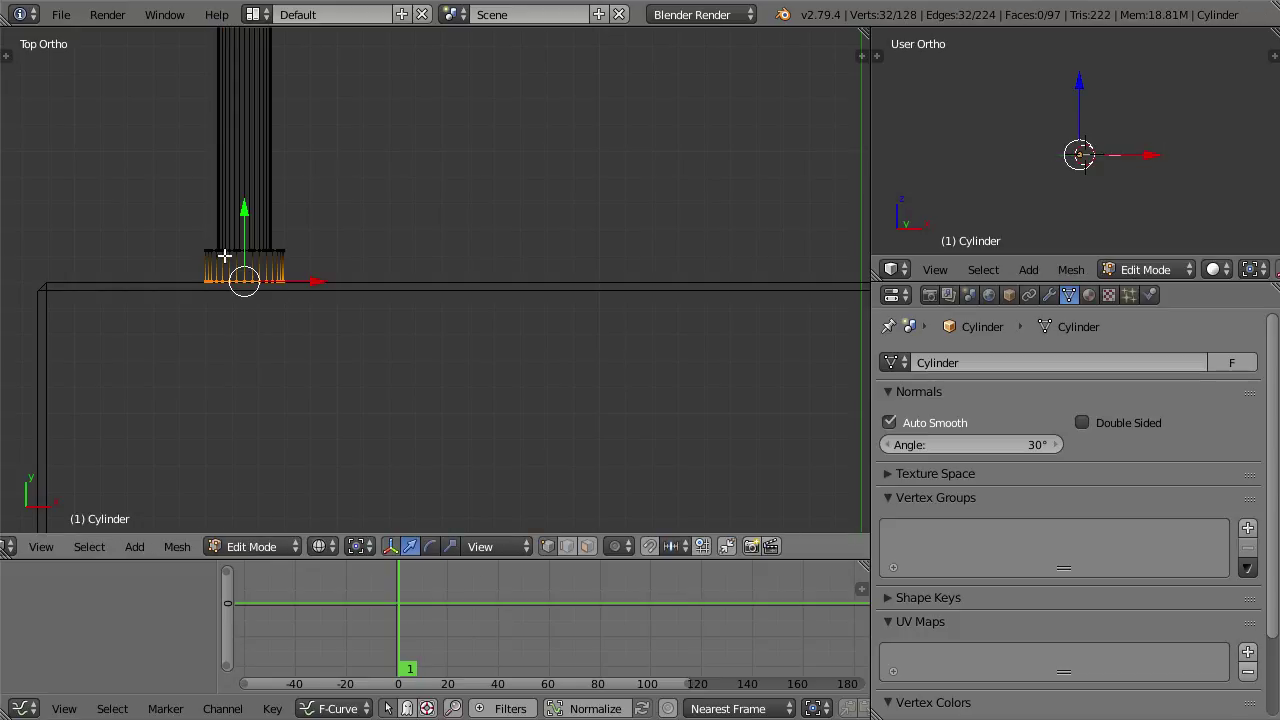
scroll(222, 254, "down", 2)
key("a")
key("b")
left_click_drag(256, 278, 577, 306)
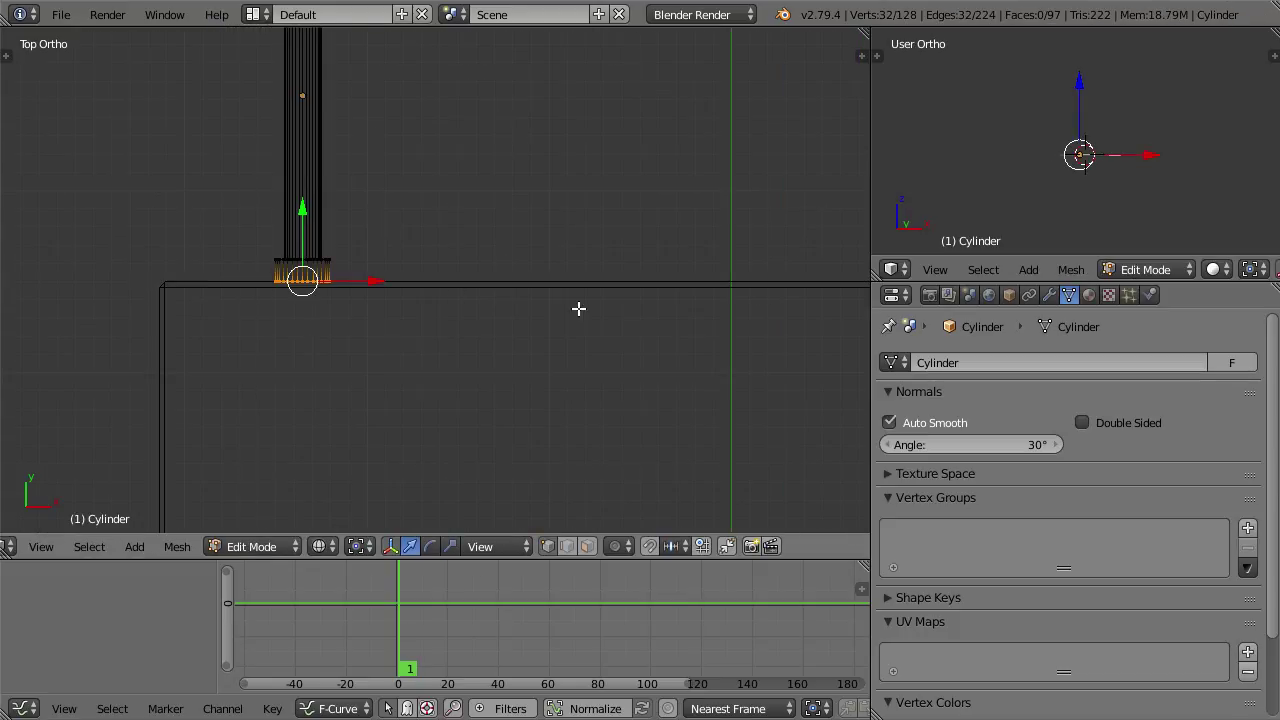
key("shift+s")
left_click(392, 260)
Step: Set the cylinder's origin to the 3D cursor
key("Tab")
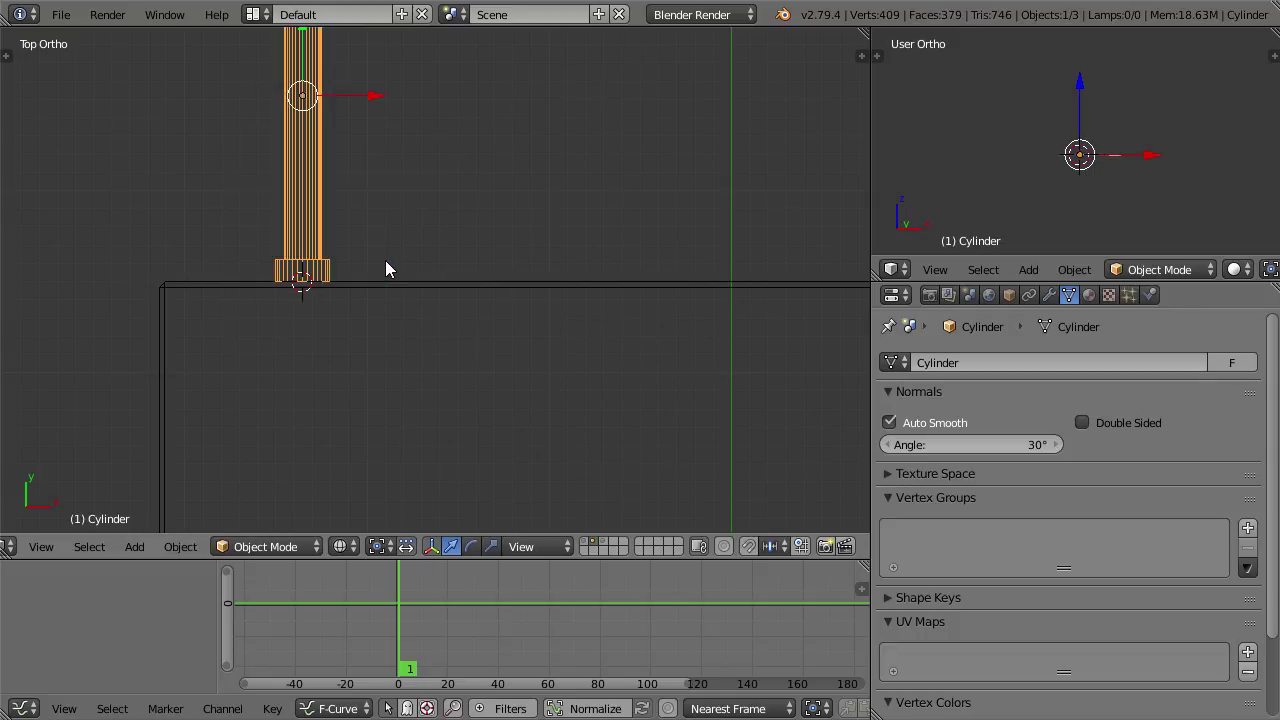
scroll(390, 270, "down", 2)
scroll(408, 295, "down", 1)
scroll(408, 295, "up", 1)
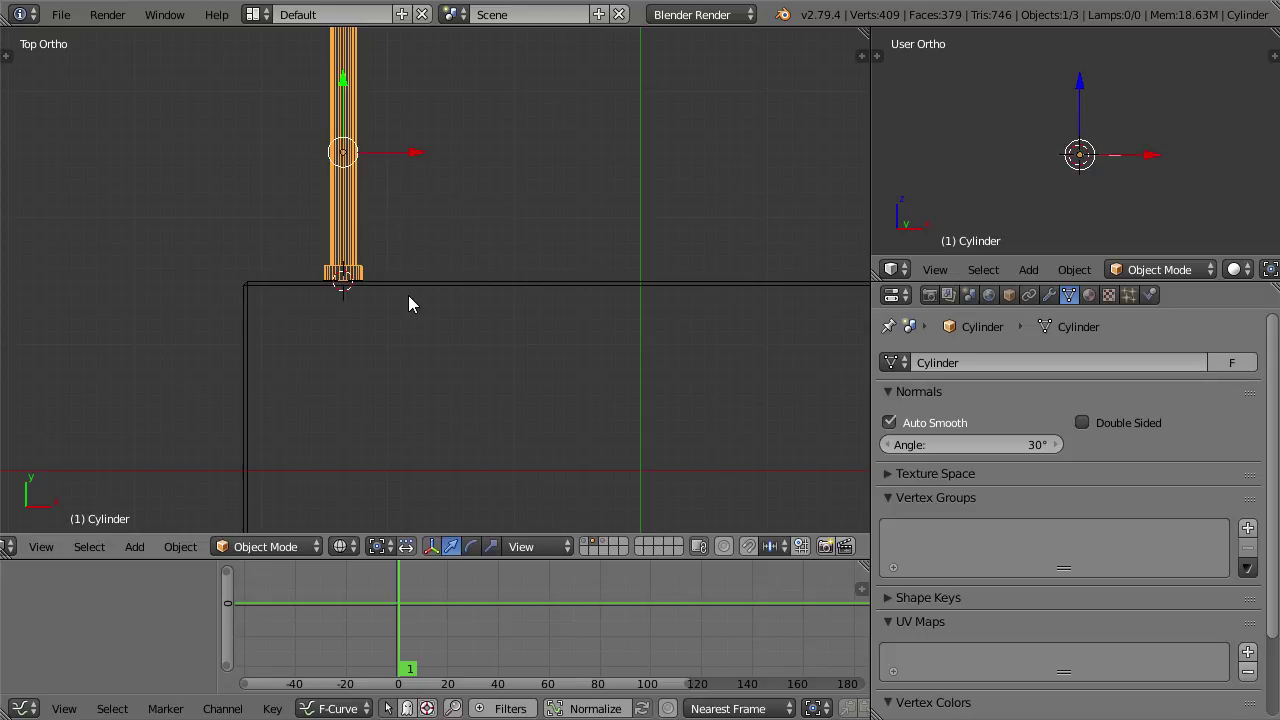
key("shift+ctrl+alt+c")
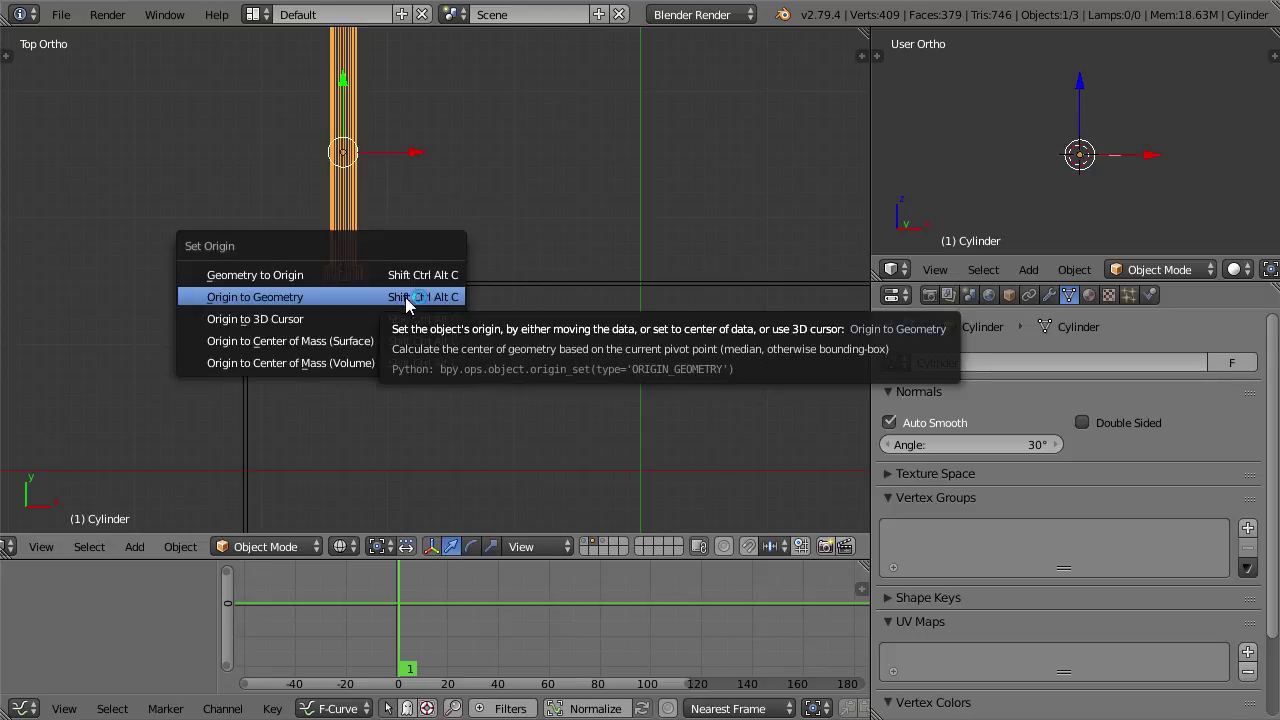
left_click(401, 319)
scroll(401, 319, "down", 4)
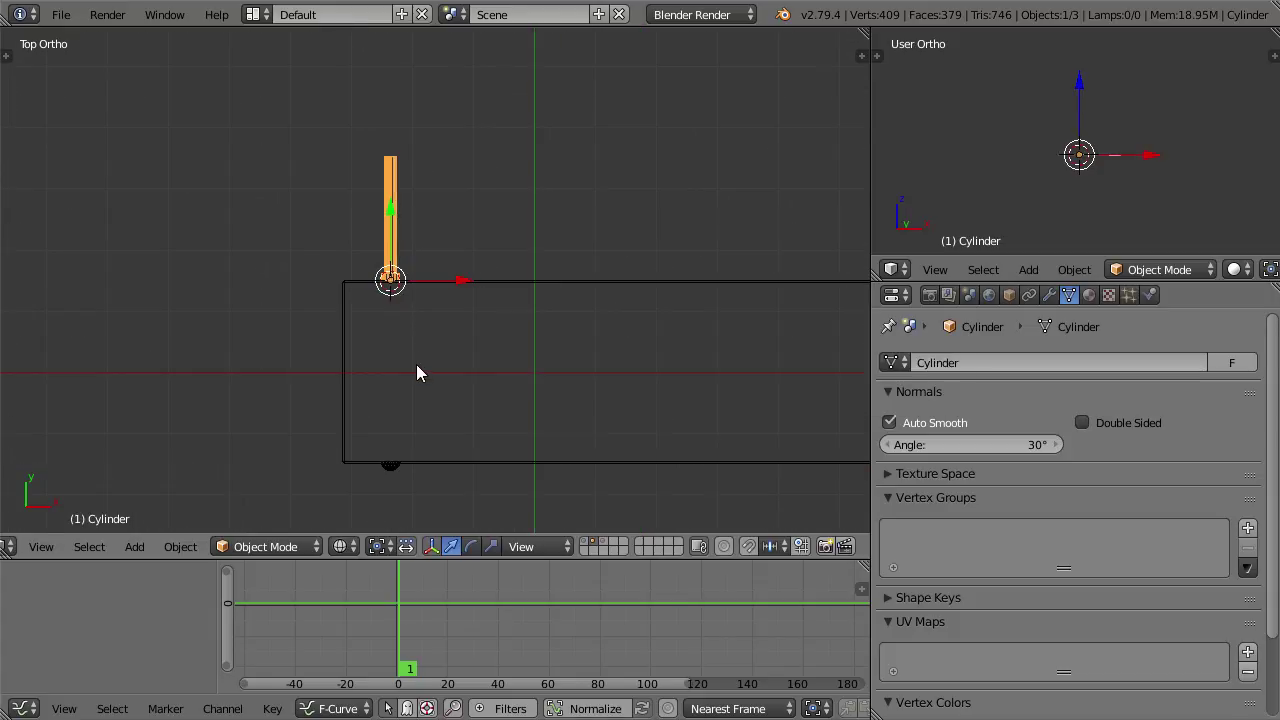
Step: Halve the cube's mesh along Y with S Y 0.5 in Edit Mode
key("a")
scroll(410, 340, "up", 4)
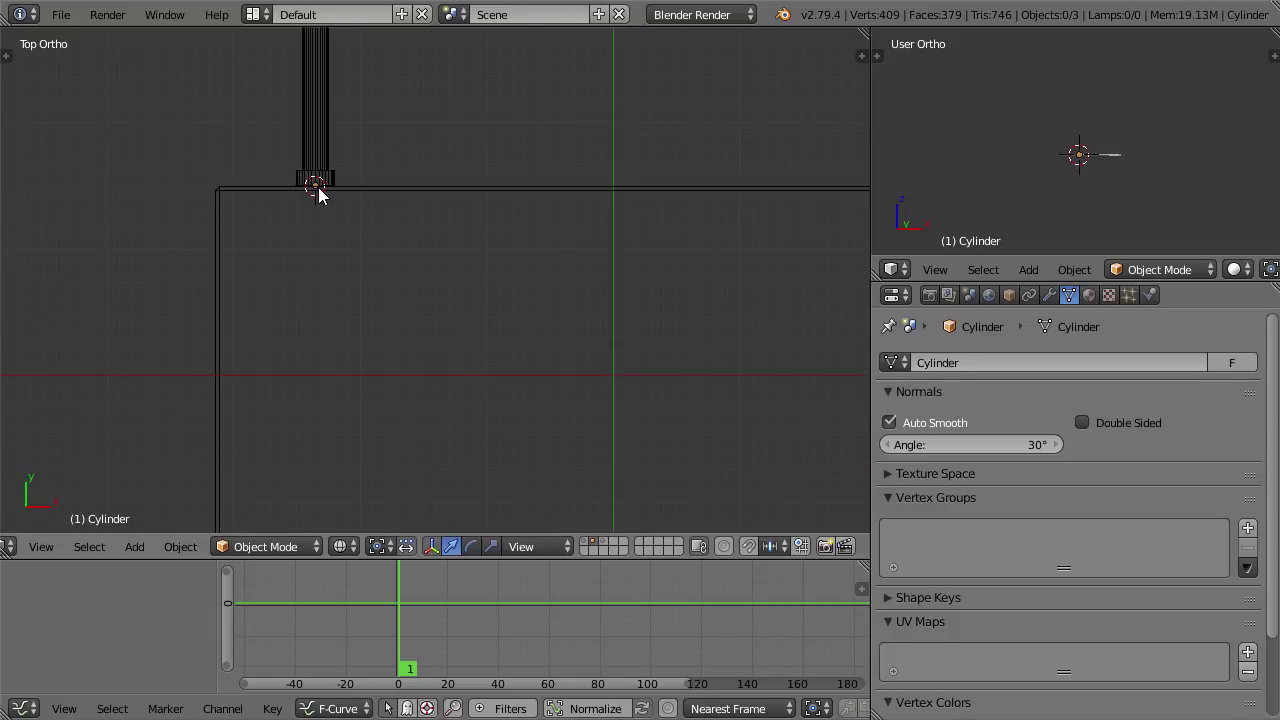
scroll(360, 196, "down", 2)
right_click(352, 395)
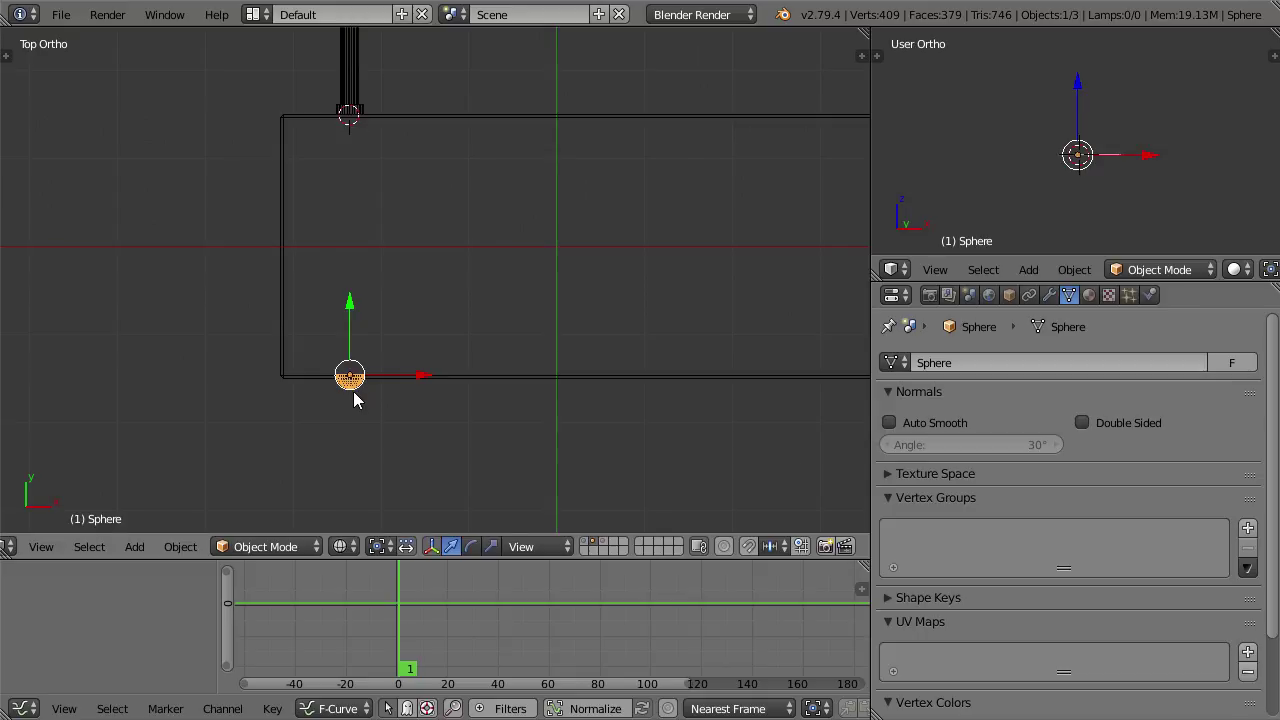
scroll(360, 143, "down", 1)
right_click(363, 120)
right_click(572, 146)
key("Tab")
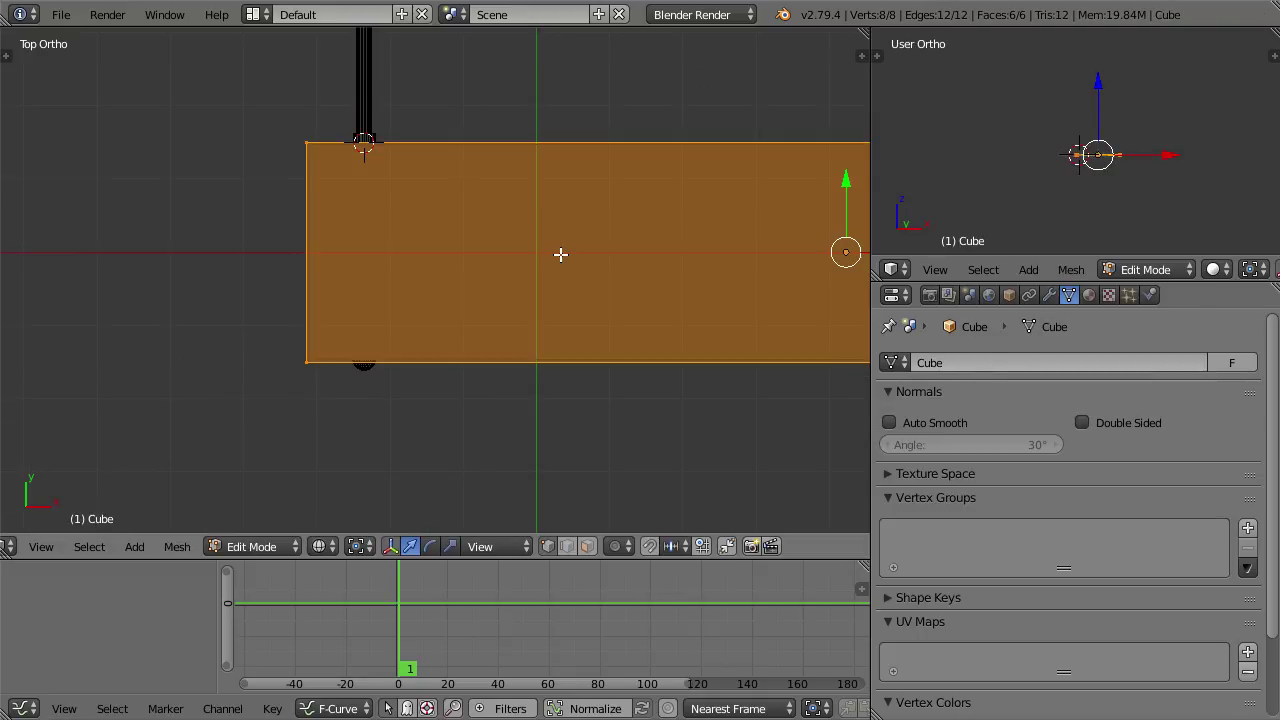
type("sy0.5")
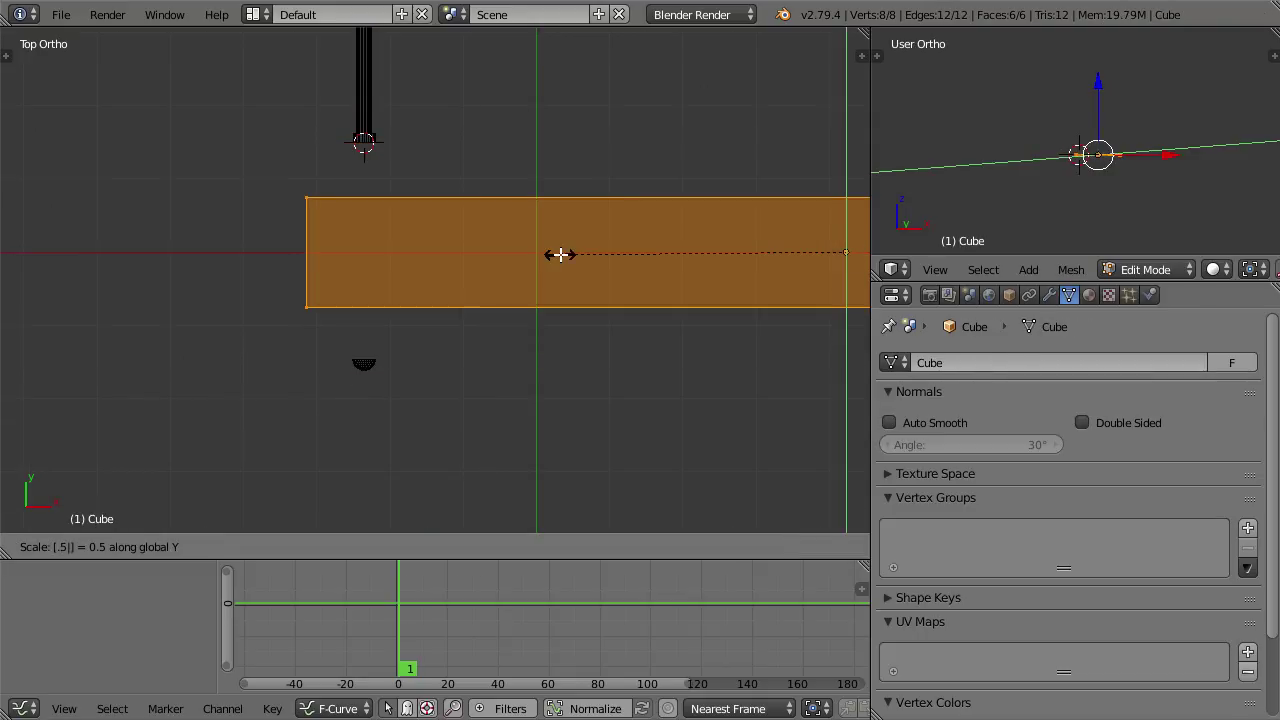
key("Return")
key("Tab")
Step: Check the cube's top and bottom corner vertices in Edit Mode
right_click(363, 136)
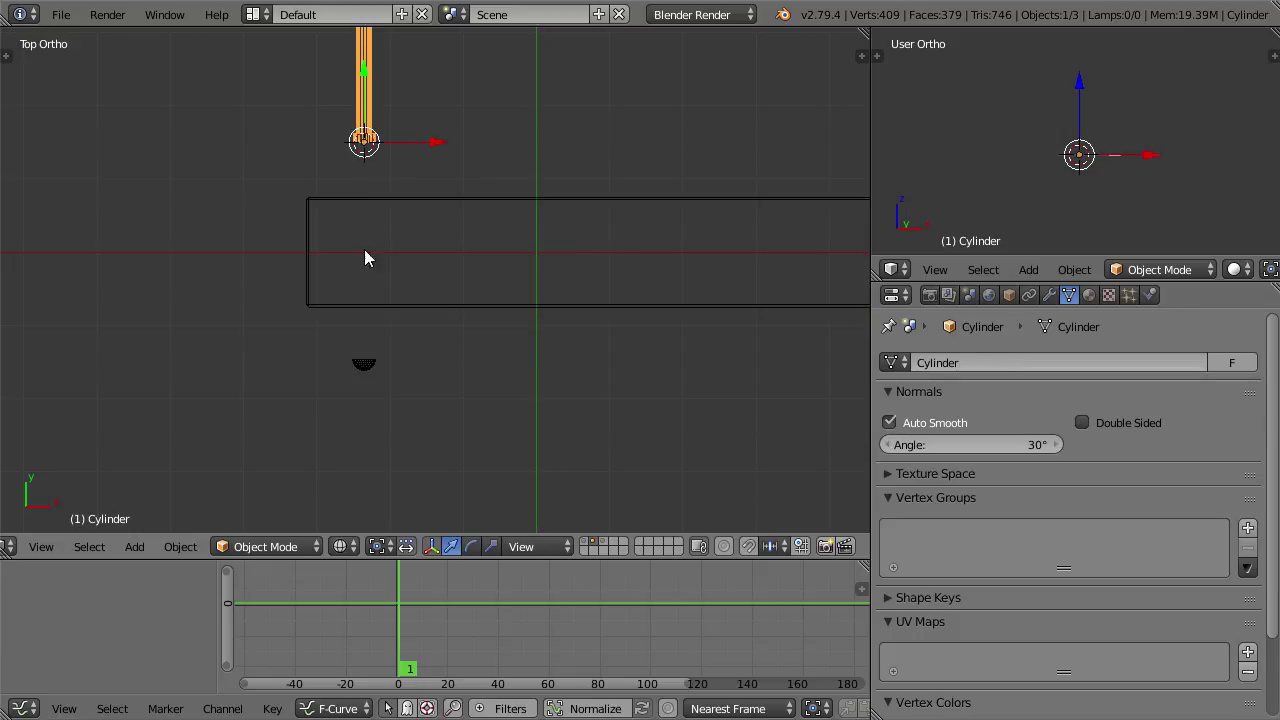
right_click(363, 366, "shift")
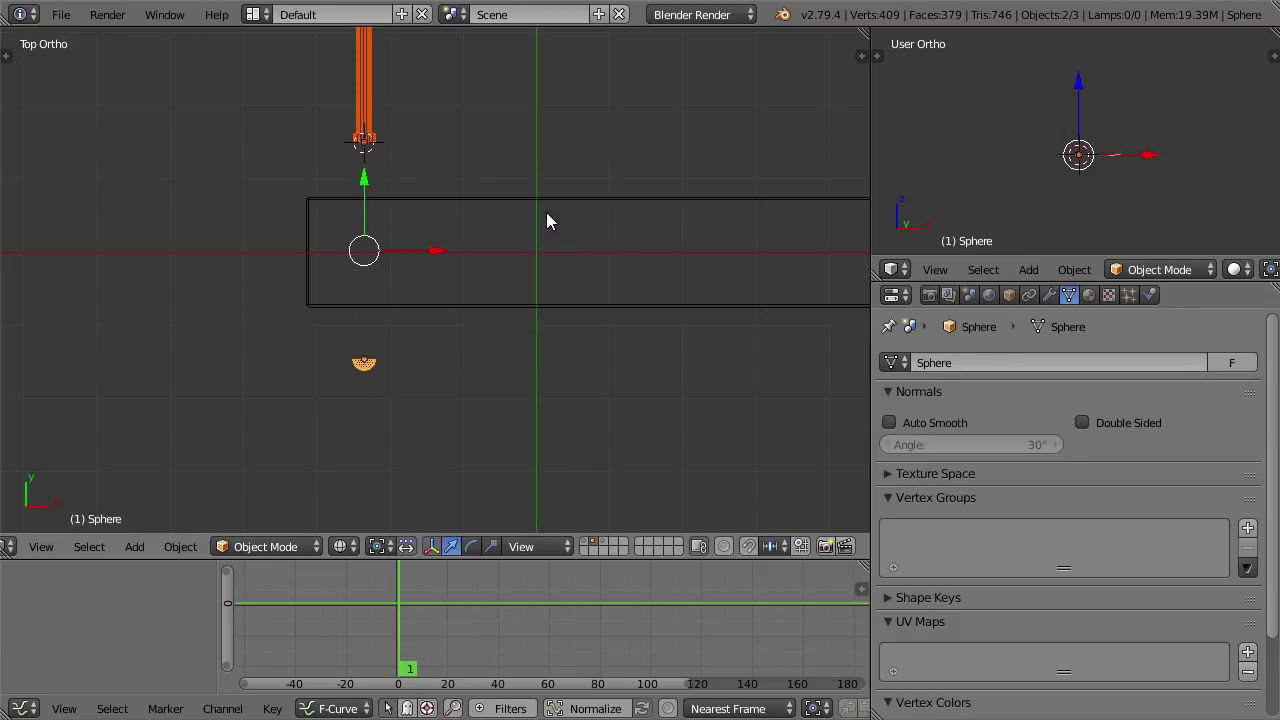
right_click(467, 219)
key("Tab")
right_click(306, 200)
right_click(306, 305)
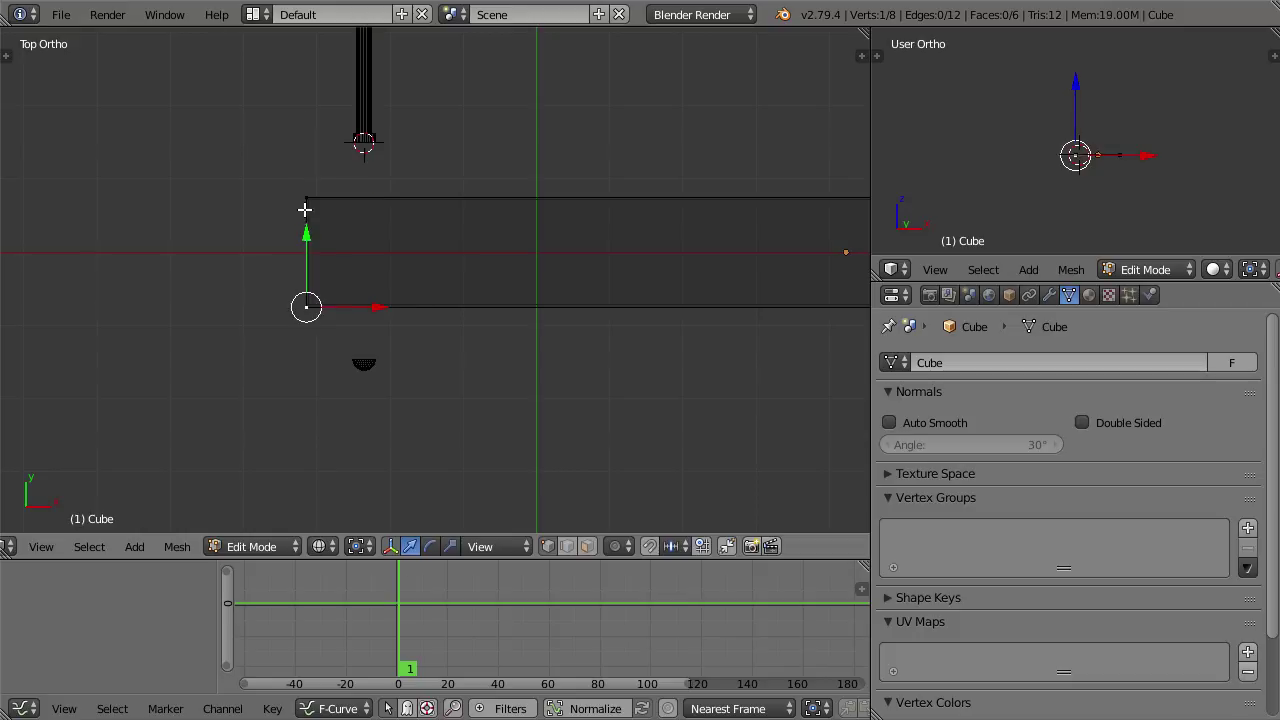
right_click(306, 202)
key("Tab")
Step: Scale the cylinder and sphere by 0.5 along Y, then switch to solid shading and deselect
right_click(352, 226)
right_click(366, 368, "shift")
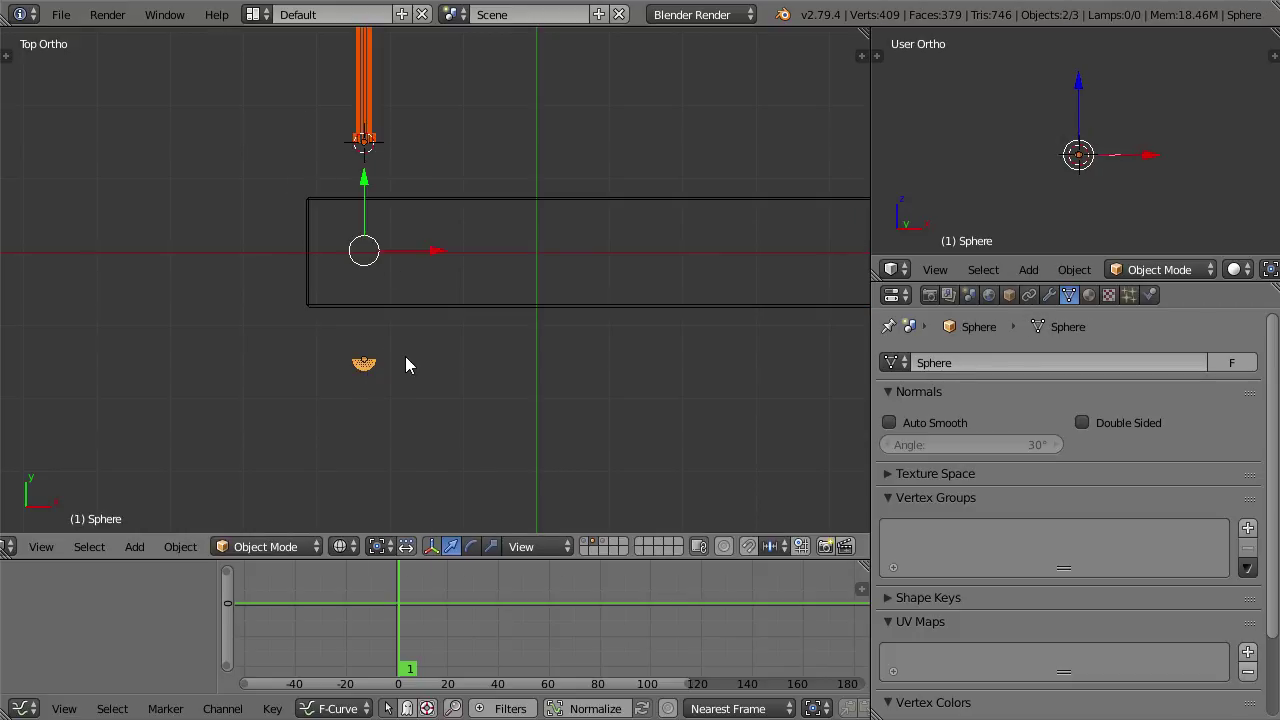
type("sy0.5")
key("Return")
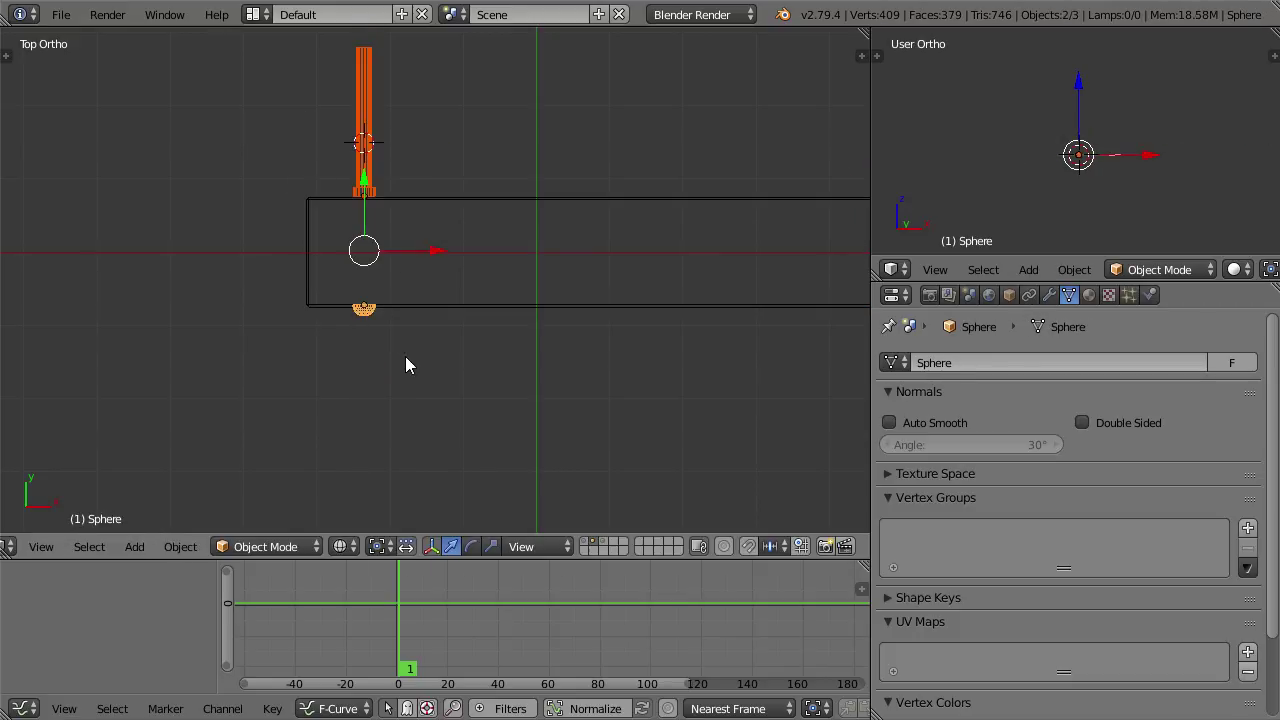
scroll(405, 357, "up", 5)
scroll(268, 204, "up", 3)
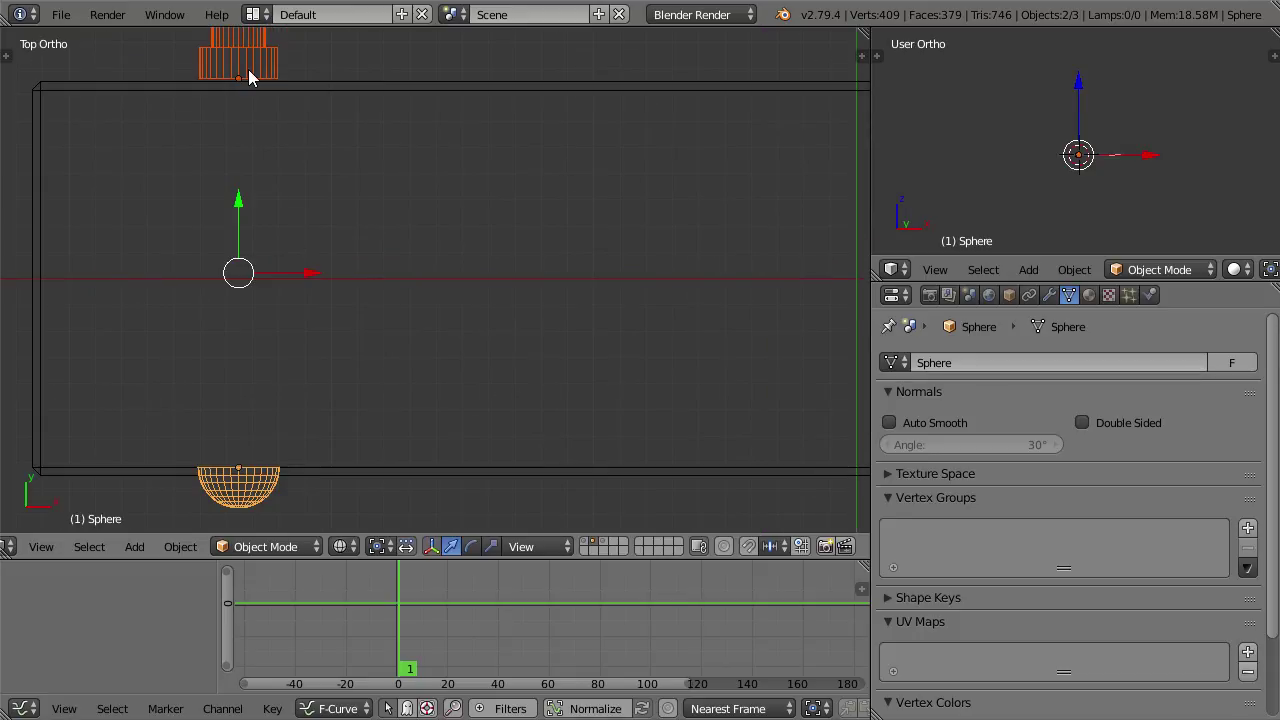
scroll(280, 110, "down", 10)
key("z")
key("a")
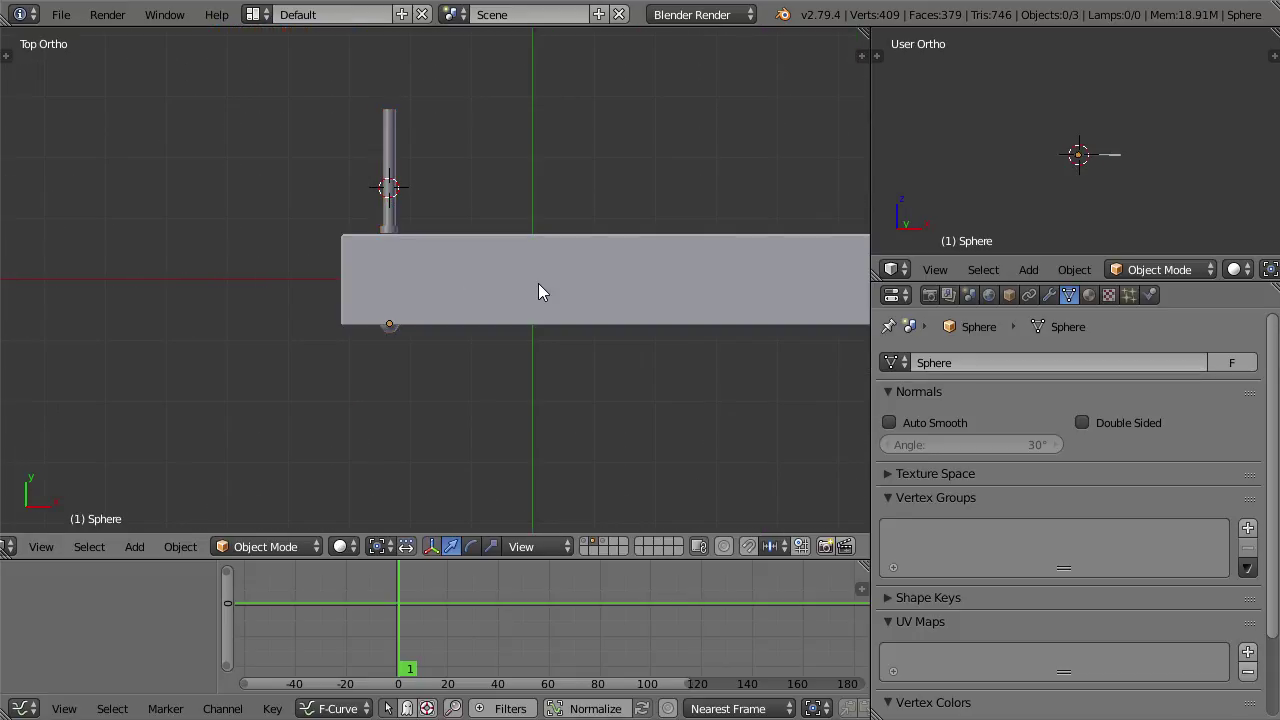
middle_click_drag(538, 292, 423, 316, "shift")
key("z")
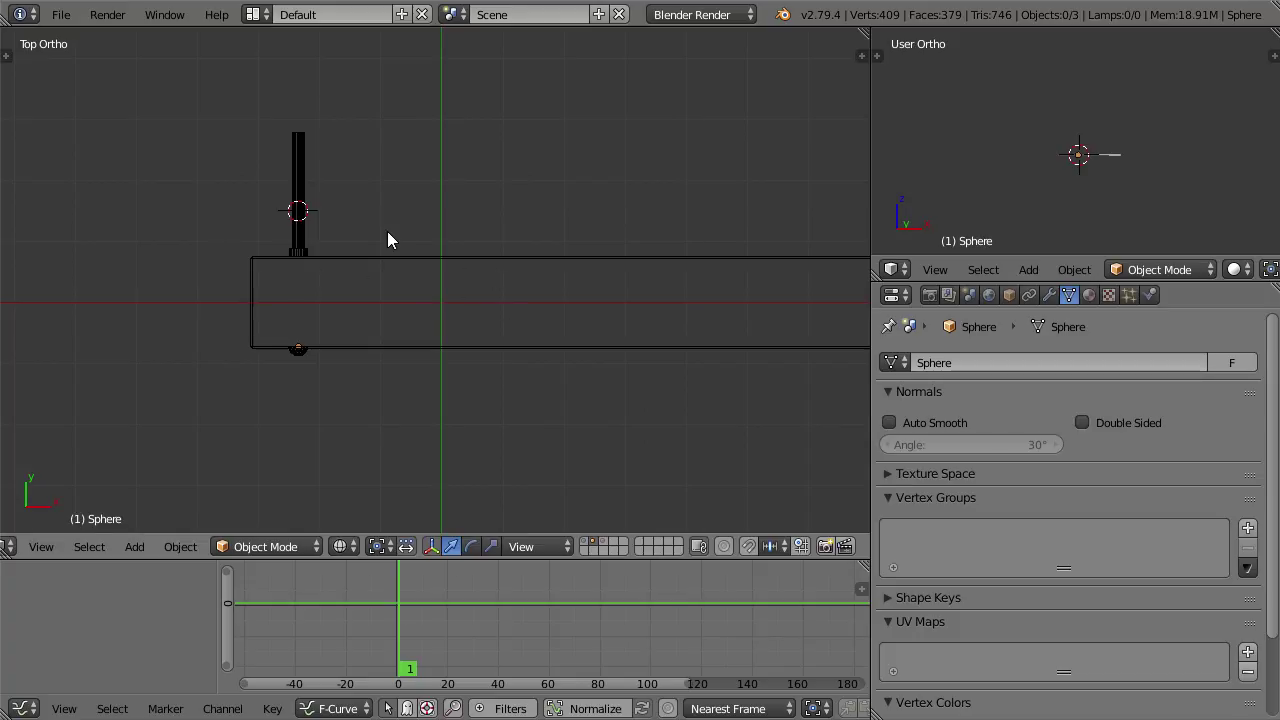
scroll(387, 240, "down", 4)
scroll(380, 280, "up", 2)
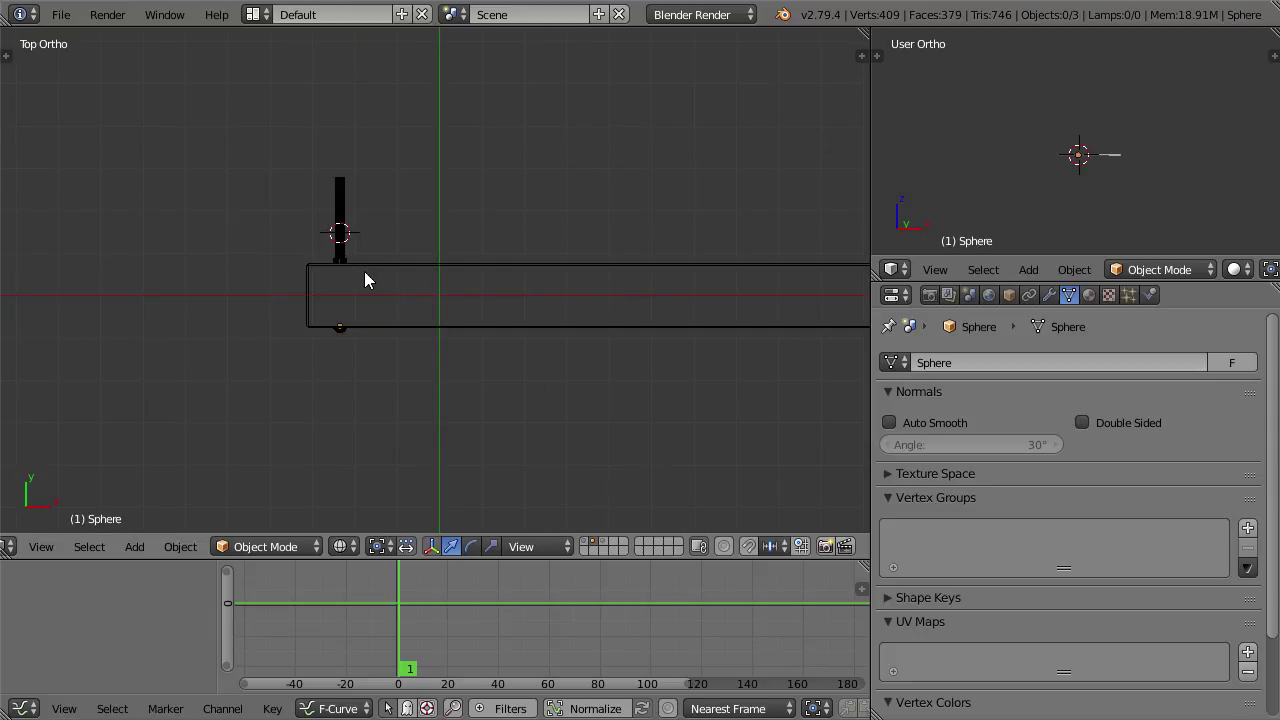
scroll(365, 281, "up", 2)
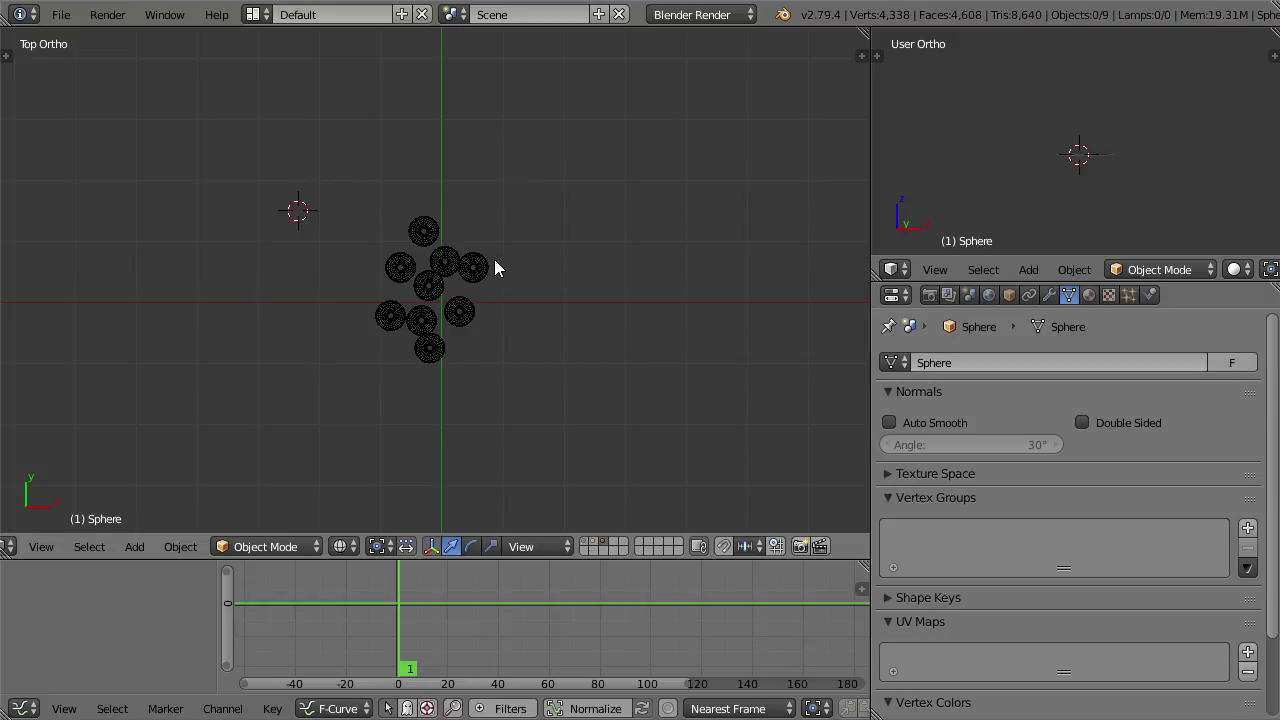
Step: Select Sphere.004, then centre the 3D cursor at the origin and frame all objects
scroll(451, 357, "up", 3)
right_click(418, 318)
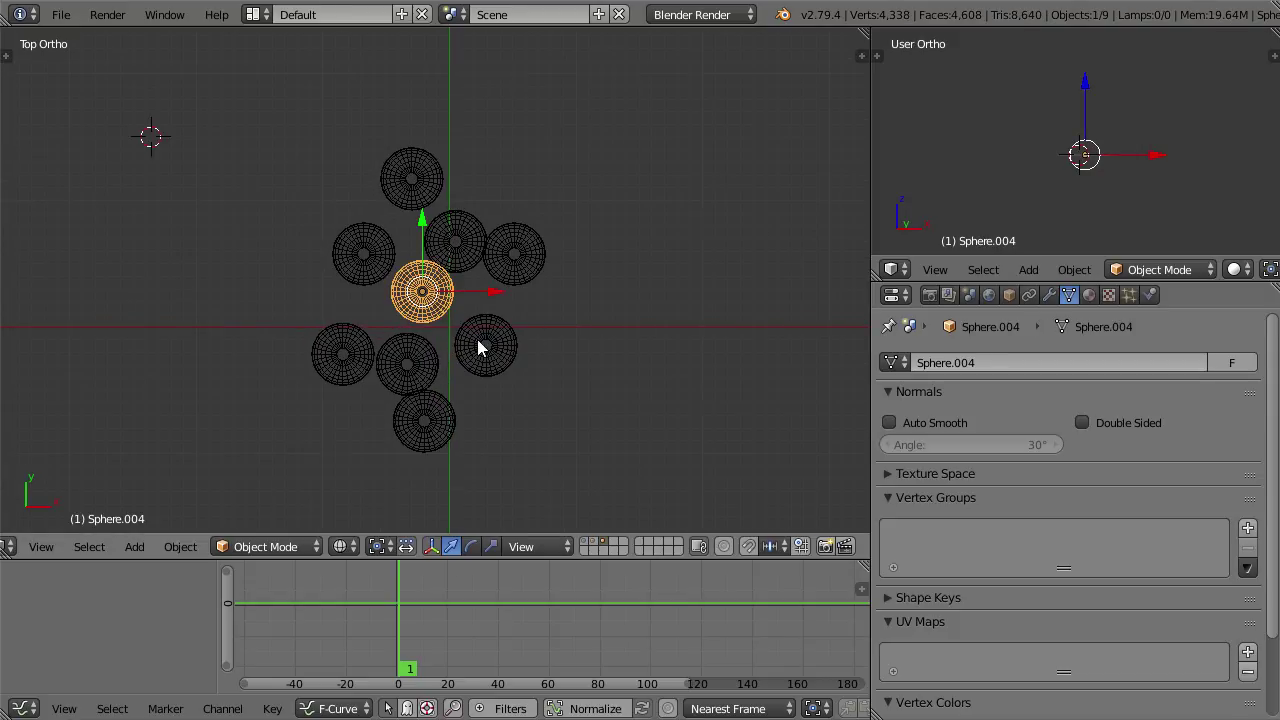
key("g")
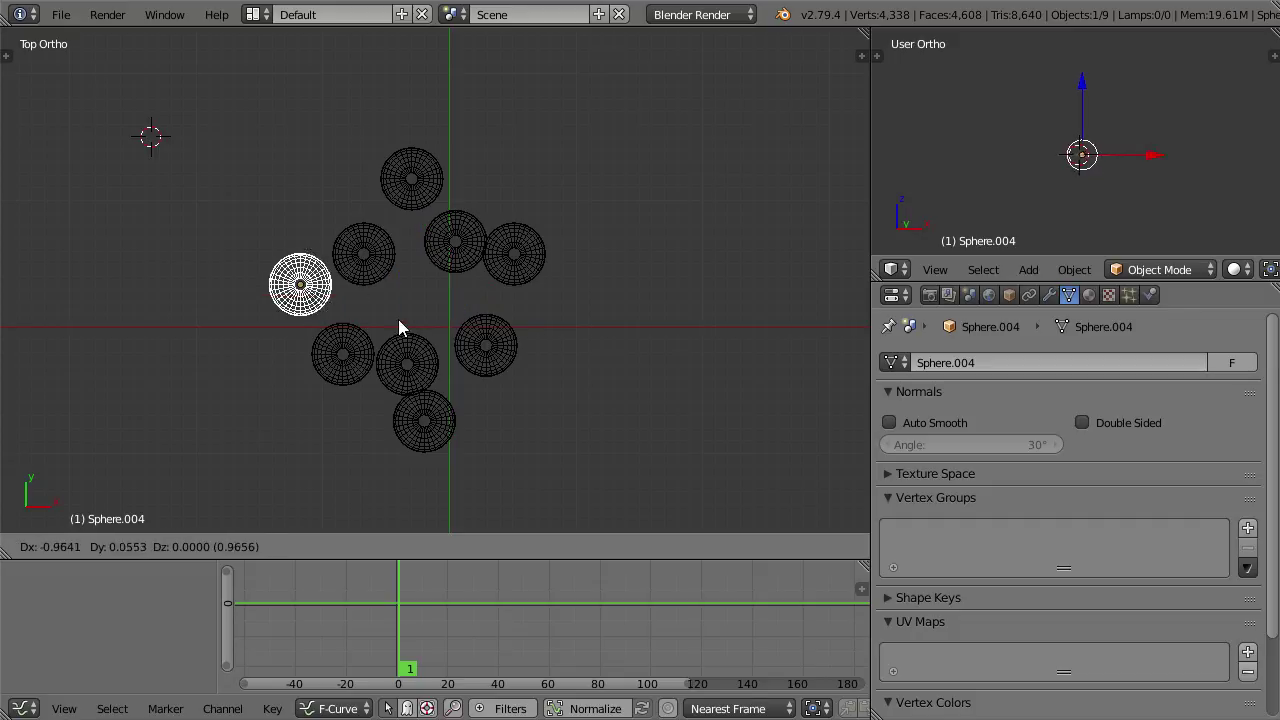
right_click(432, 340)
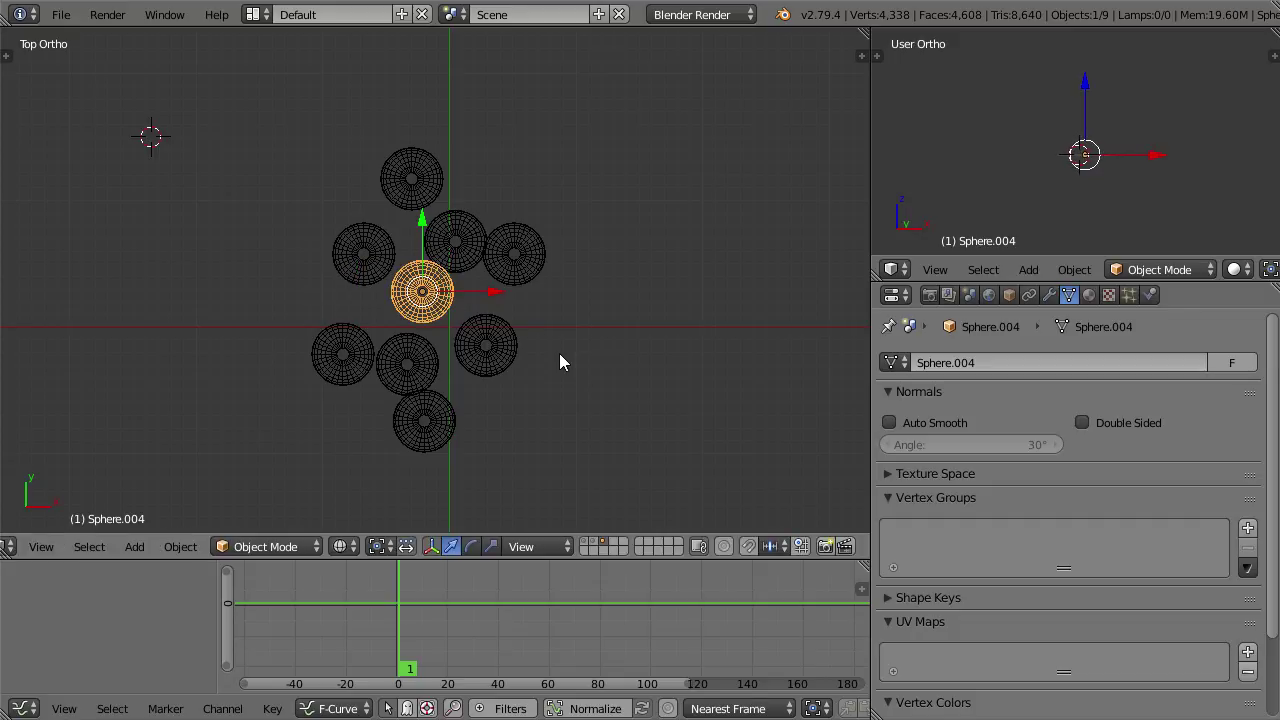
key("shift+c")
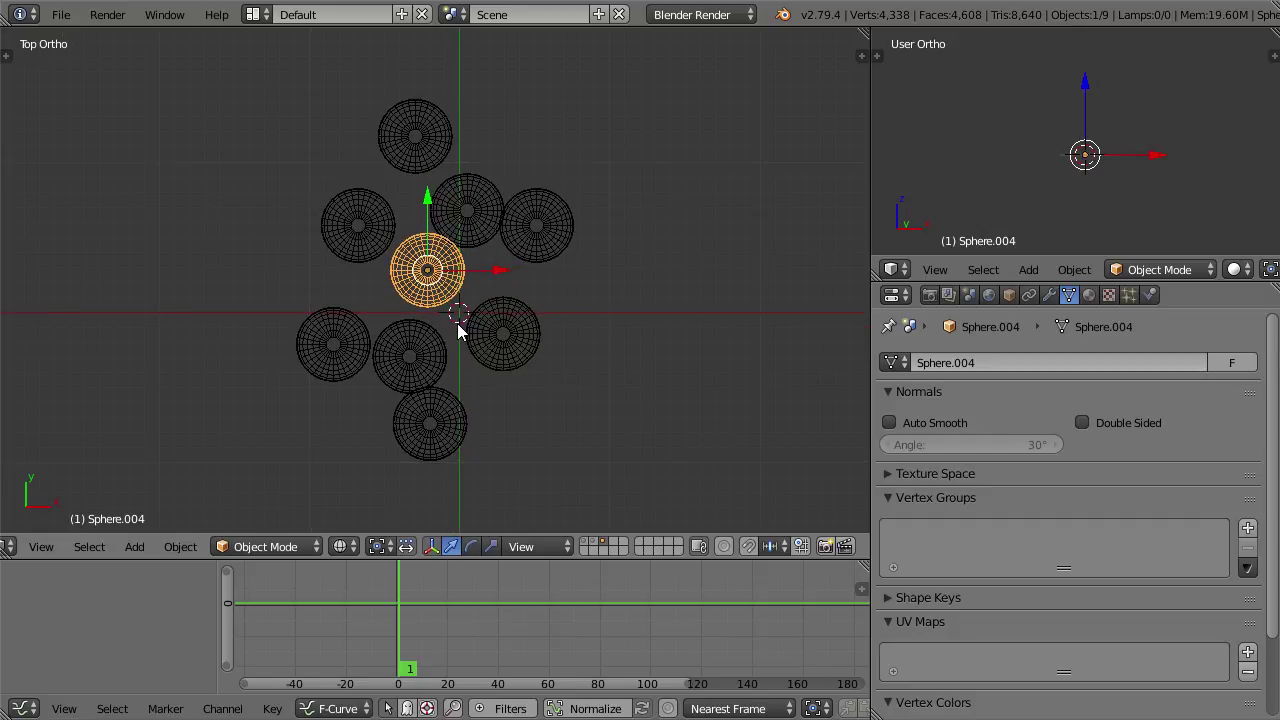
Step: Set the Pivot Point to 3D Cursor and test-scale Sphere.004 around it
left_click(342, 546)
left_click(379, 546)
left_click(393, 500)
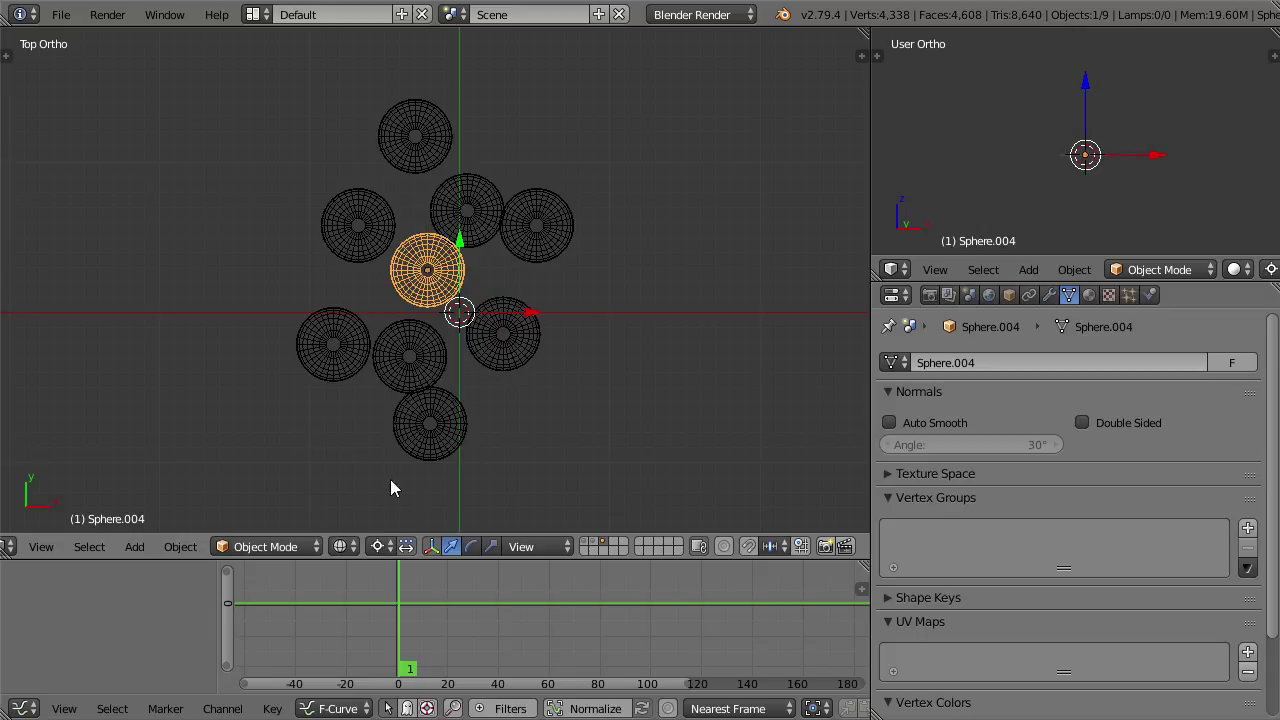
scroll(517, 376, "down", 3)
key("s")
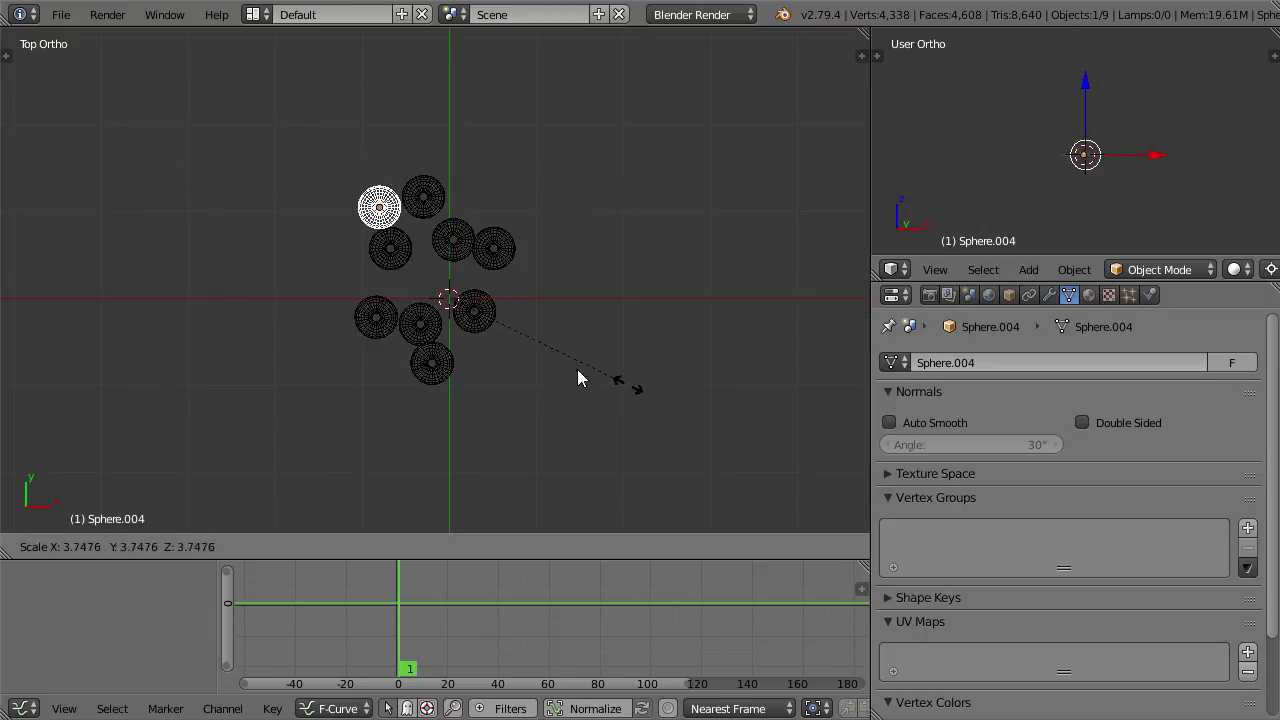
right_click(765, 442)
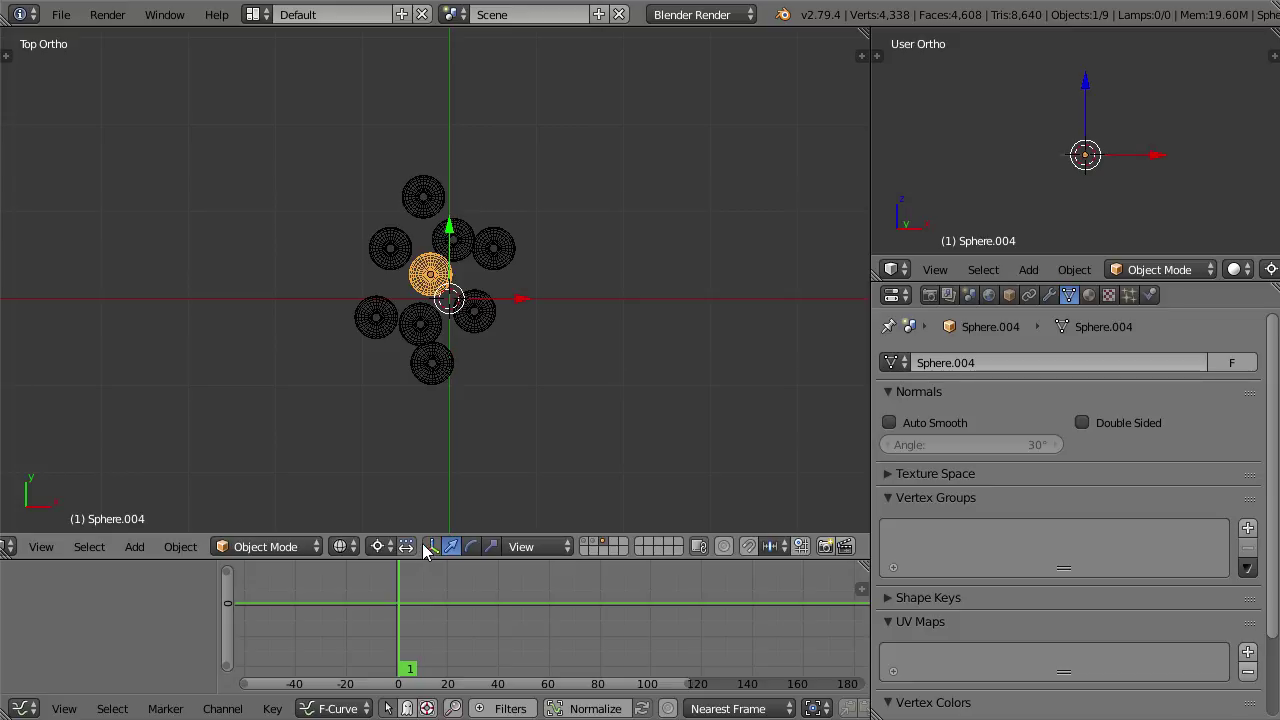
key("s")
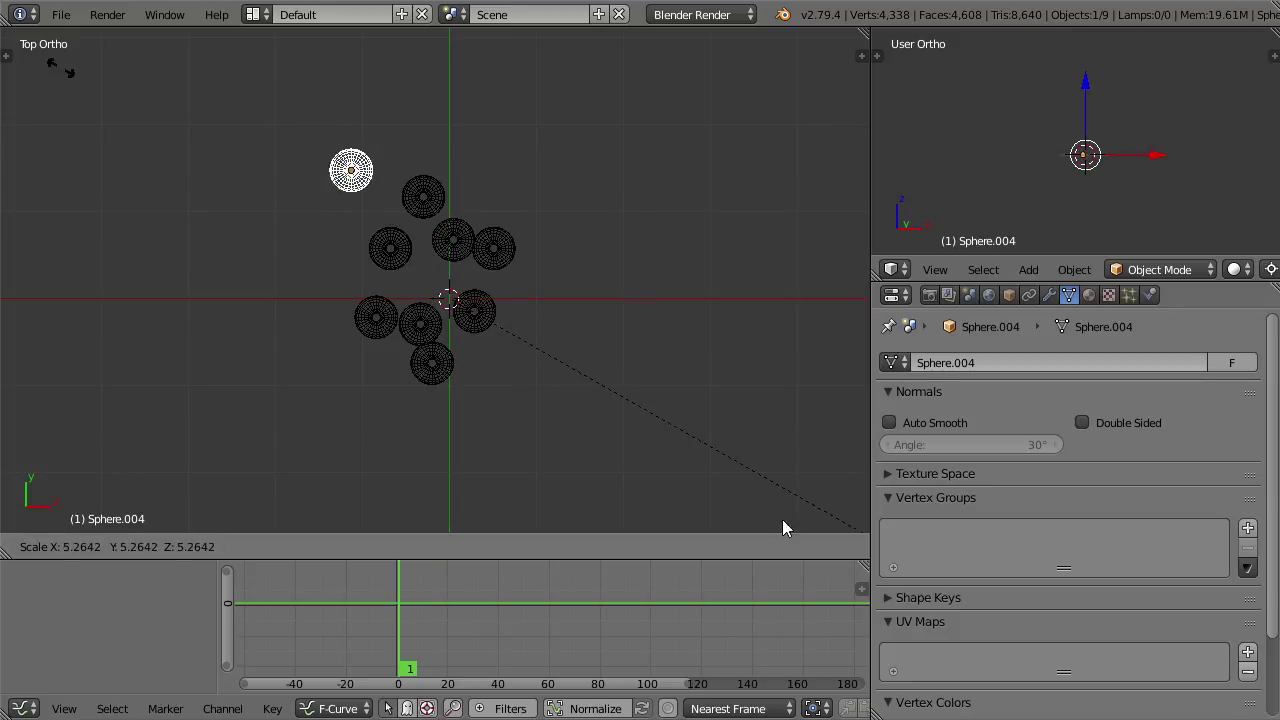
left_click(482, 329)
right_click(482, 329)
scroll(511, 370, "up", 3)
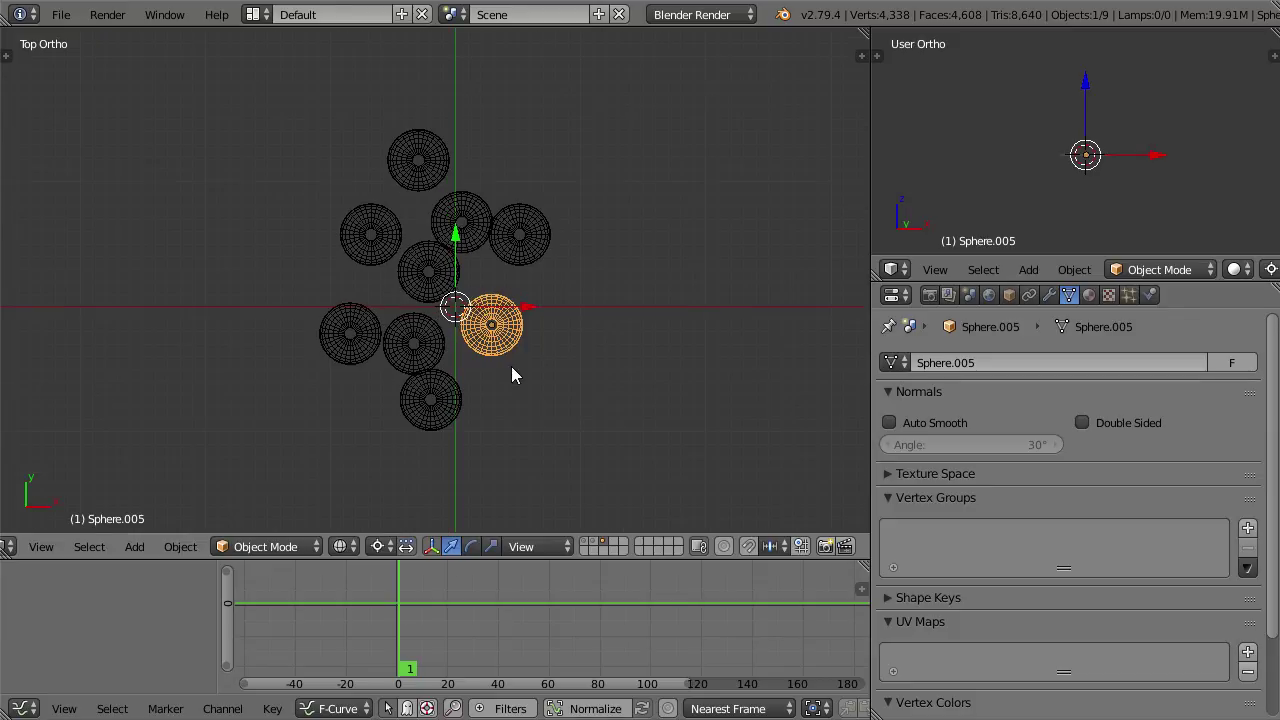
key("s")
right_click(538, 356)
key("a")
scroll(538, 356, "down", 2)
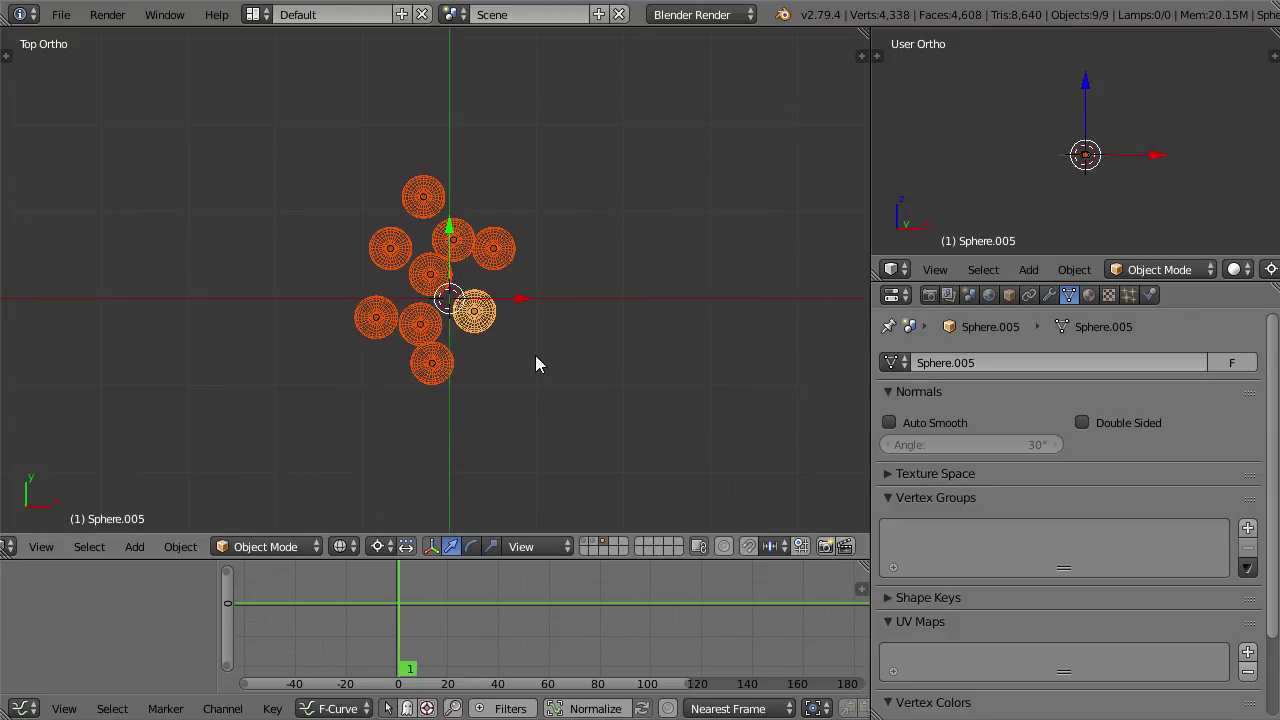
key("s")
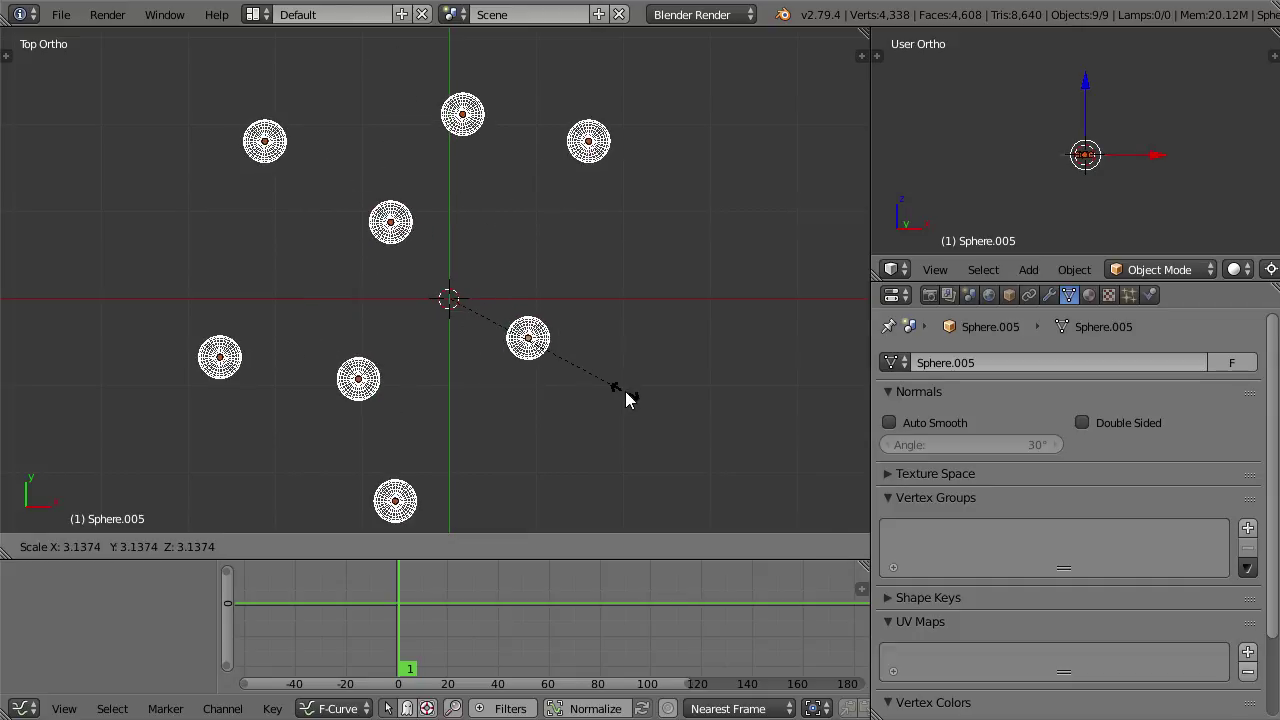
right_click(625, 398)
scroll(625, 398, "down", 3)
key("s")
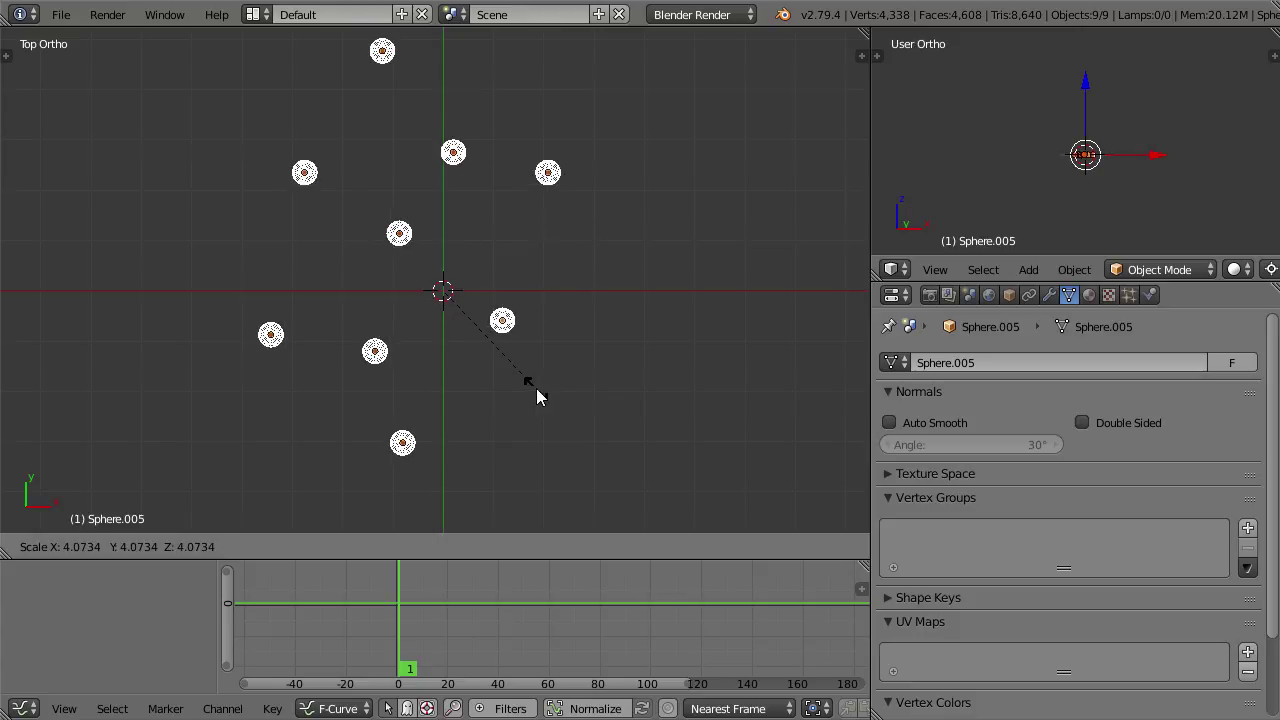
left_click(473, 320)
scroll(462, 331, "up", 2)
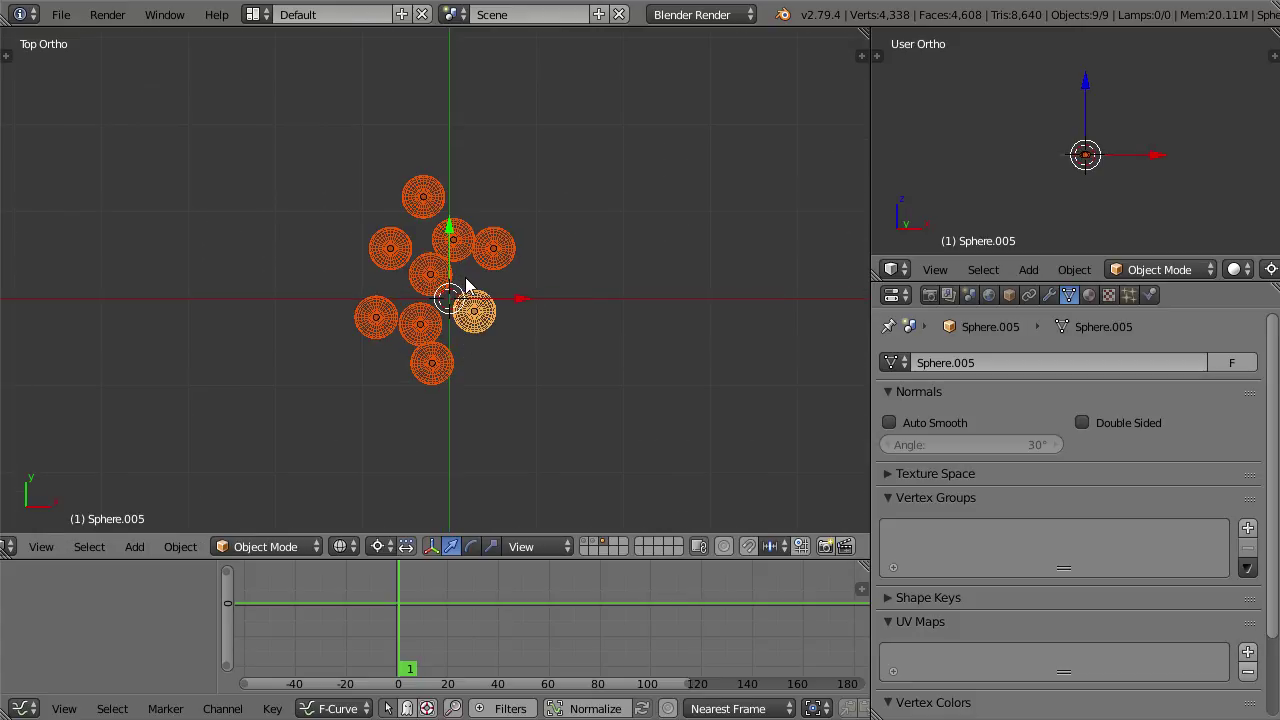
right_click(464, 283)
right_click(480, 320)
key("ctrl+z")
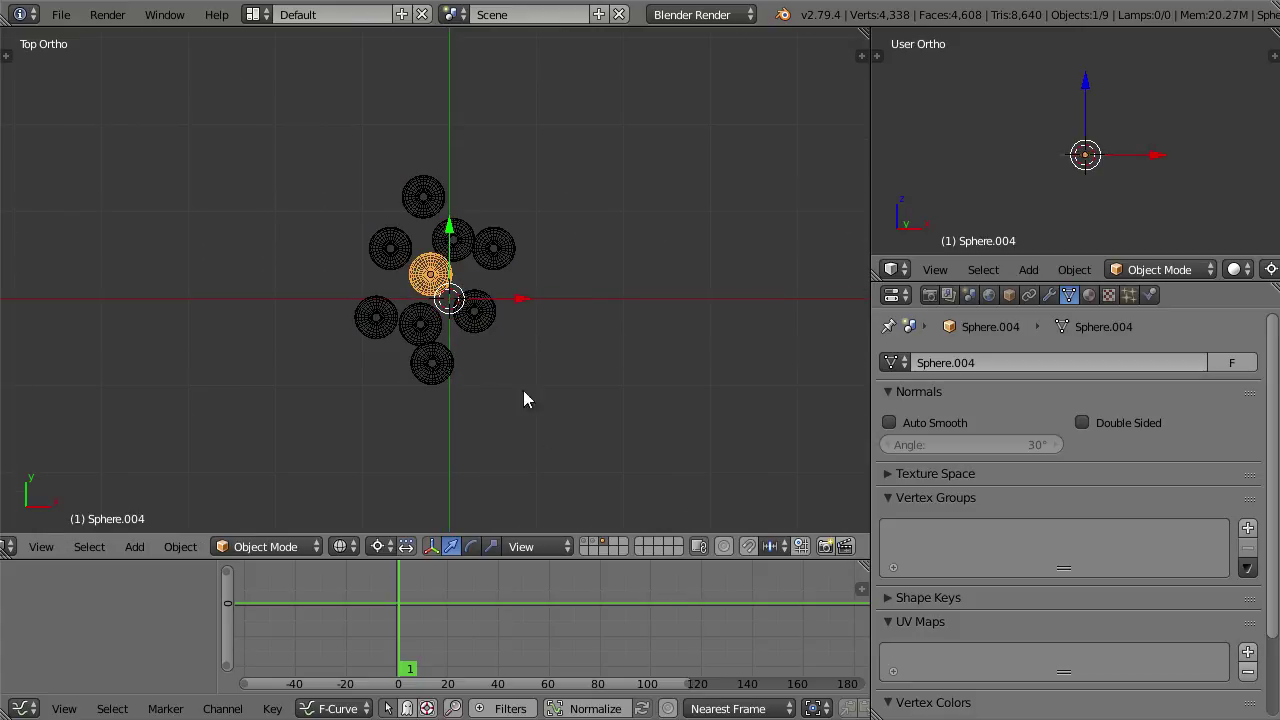
scroll(760, 546, "down", 2)
scroll(638, 548, "up", 3)
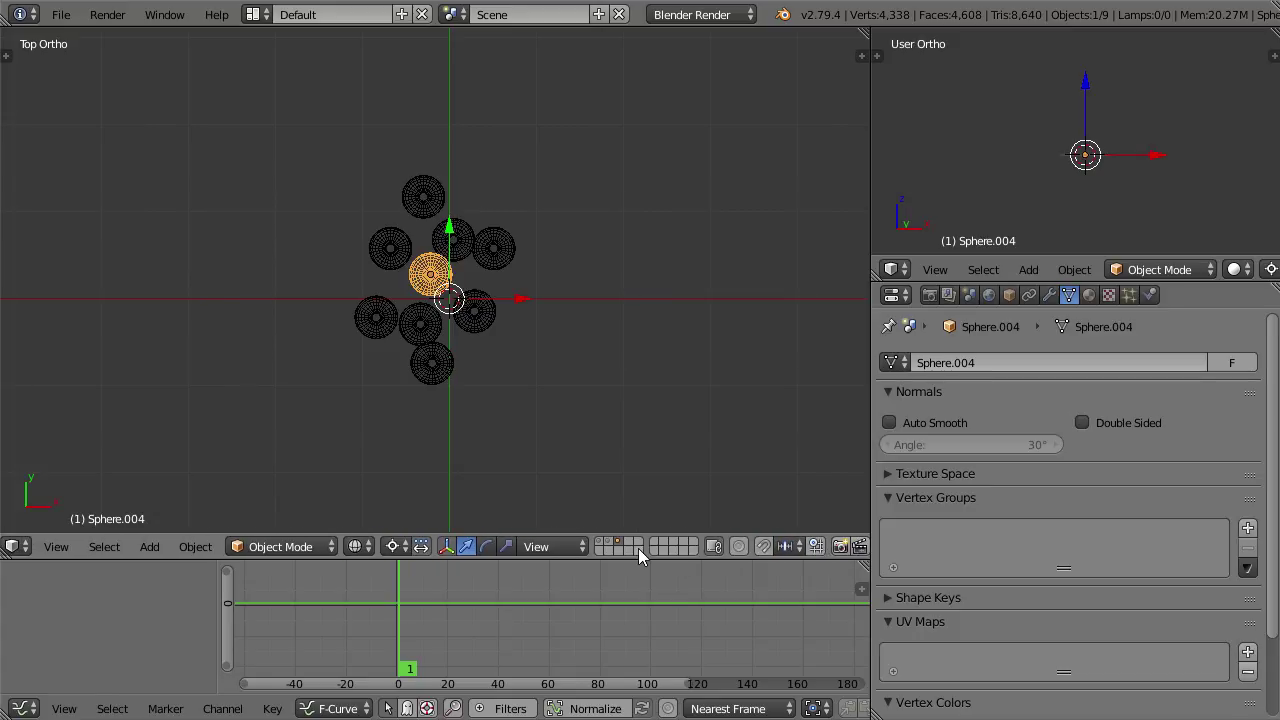
scroll(580, 550, "down", 2)
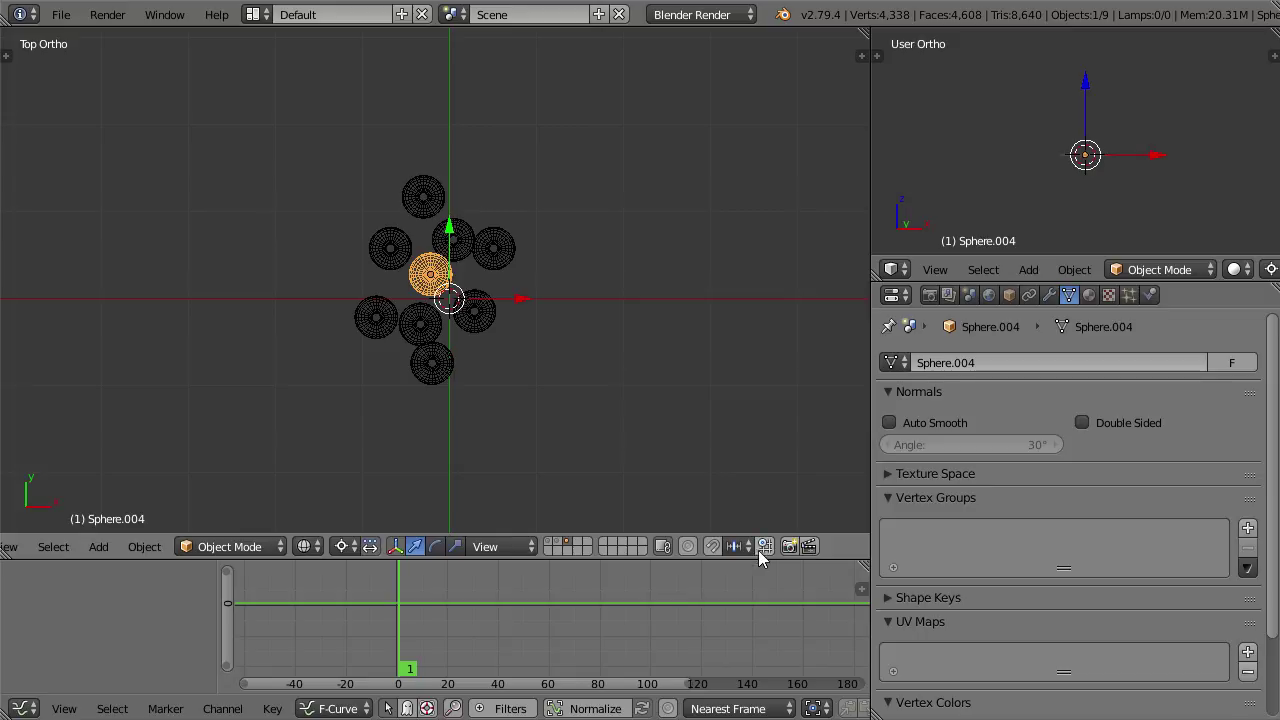
Step: Turn on proportional editing for objects and try a proportional scale on the sphere
left_click(689, 546)
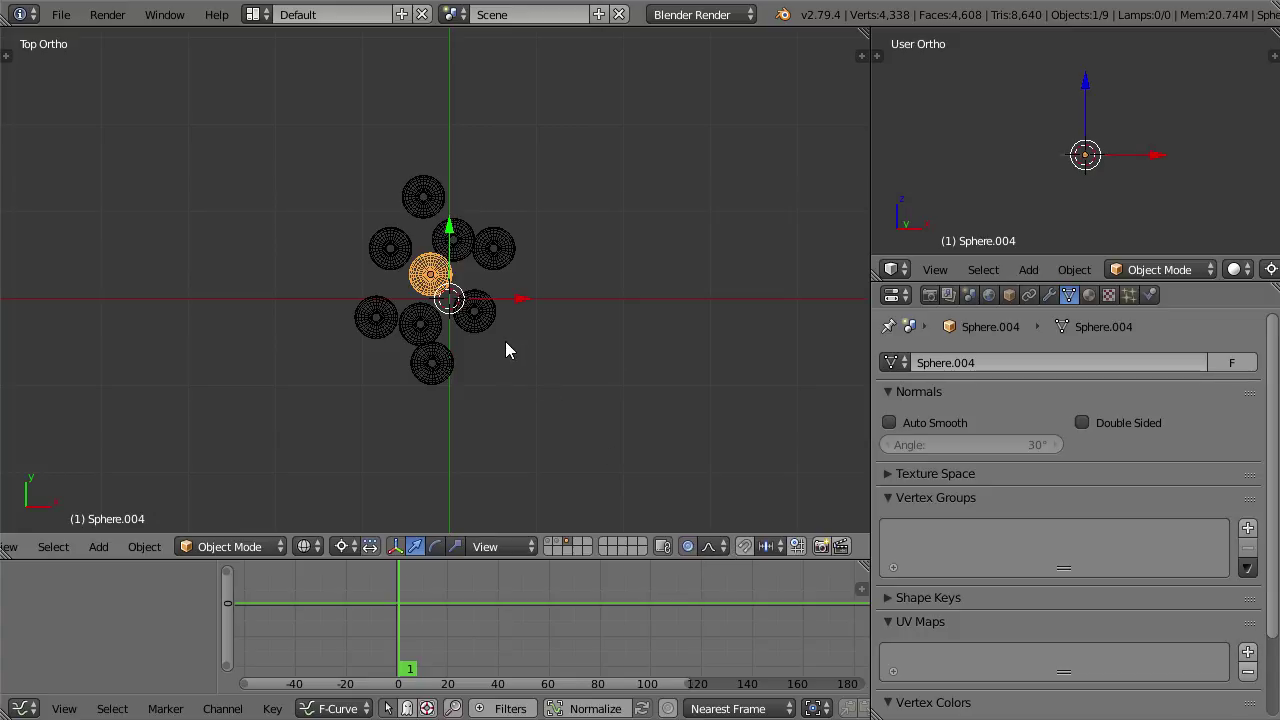
key("s")
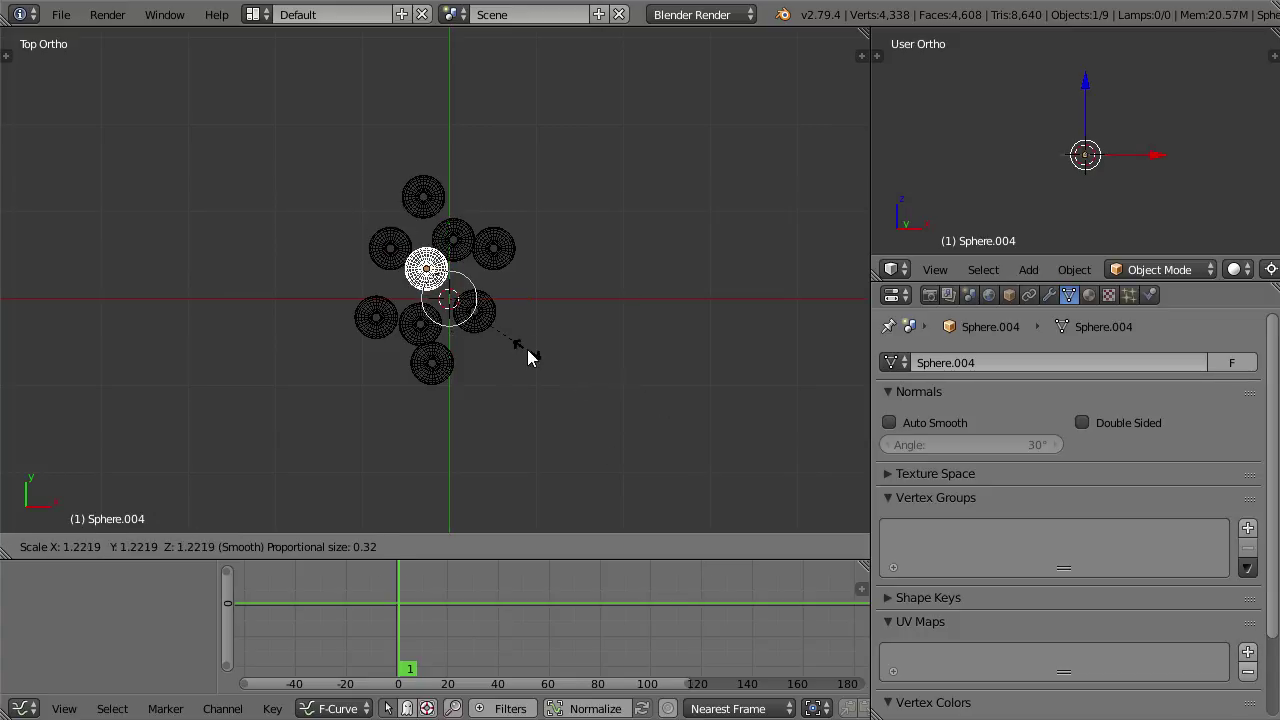
left_click(527, 350)
Step: Start another proportional scale of the sphere, adjusting the falloff size to about 0.51
key("s")
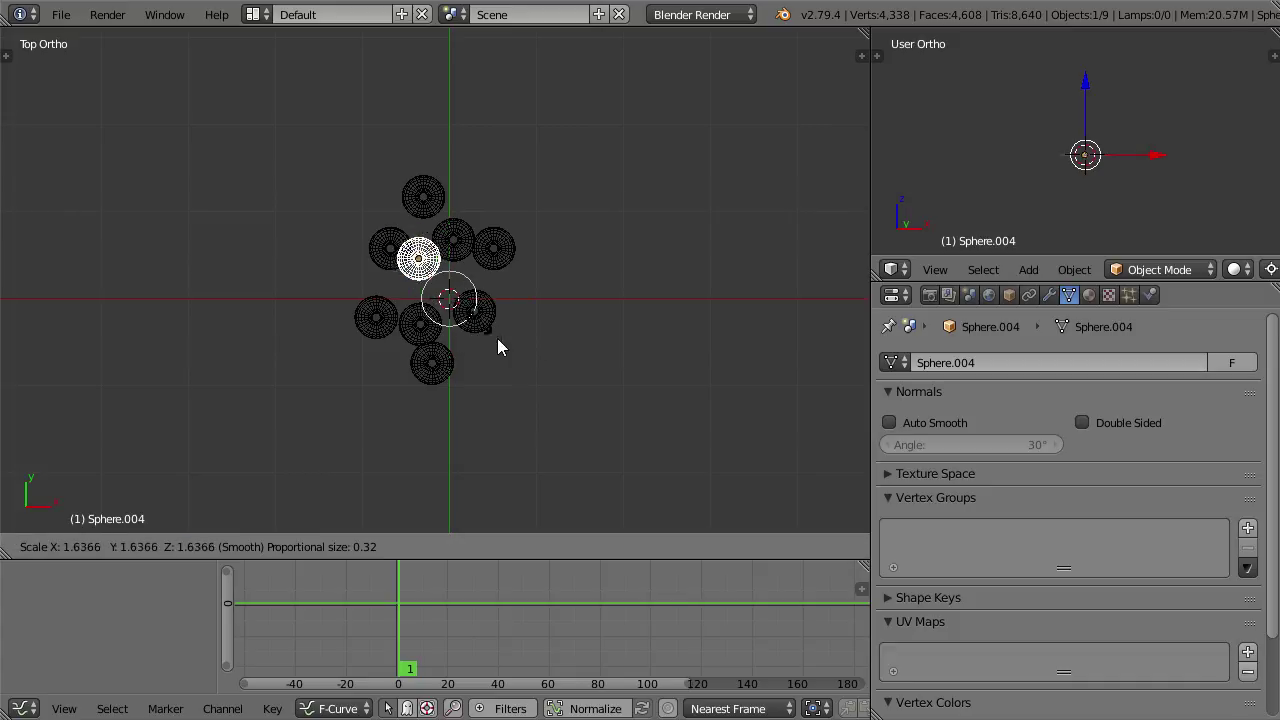
scroll(497, 338, "down", 12)
scroll(497, 338, "down", 12)
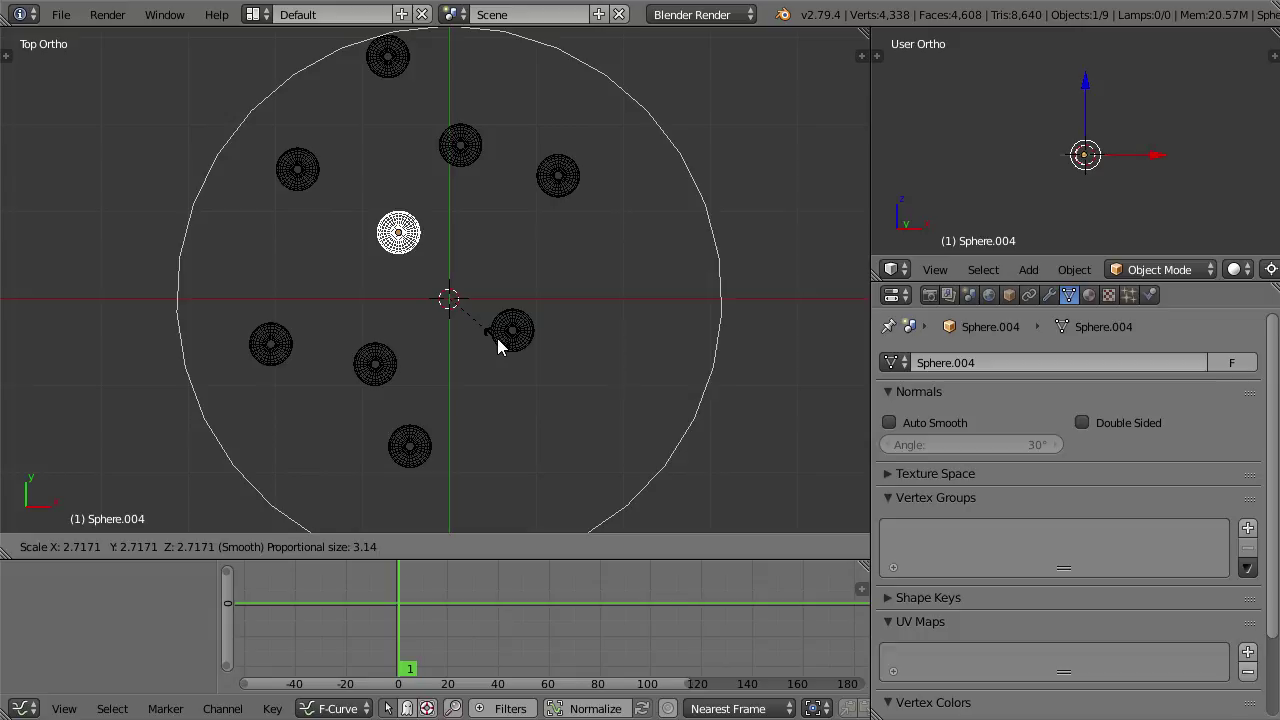
scroll(497, 338, "down", 12)
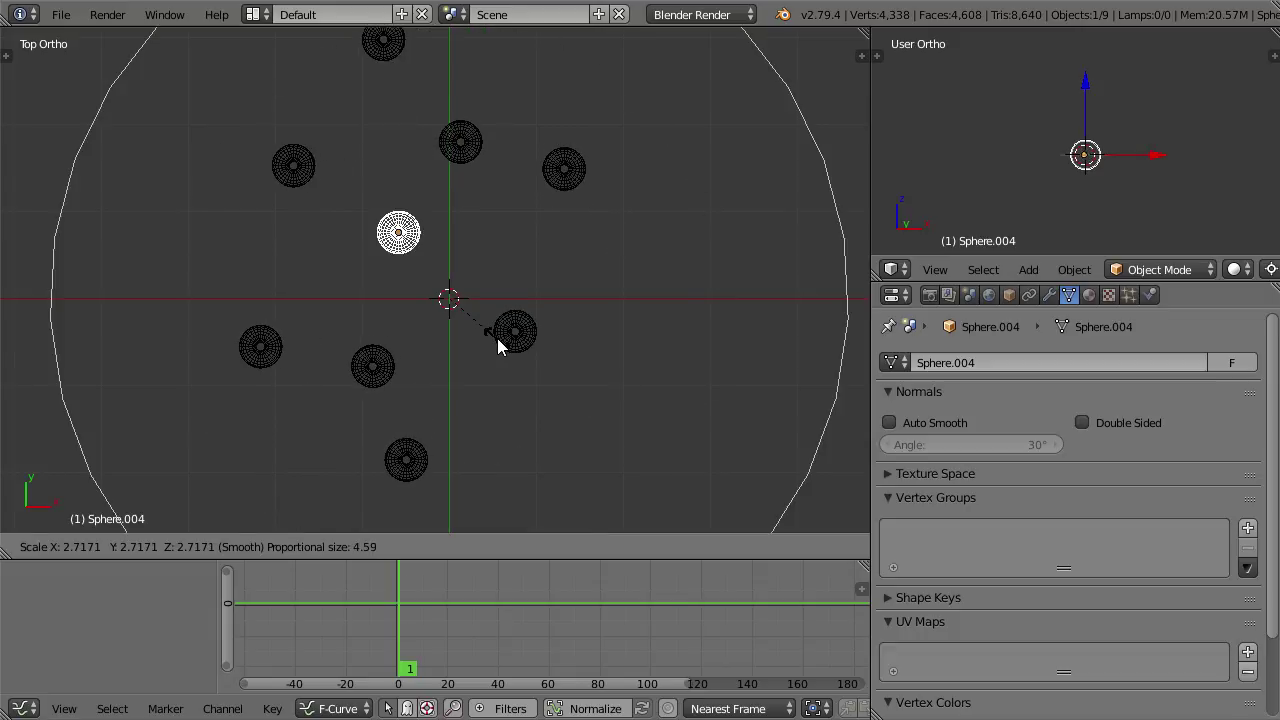
scroll(497, 338, "up", 20)
scroll(497, 338, "down", 12)
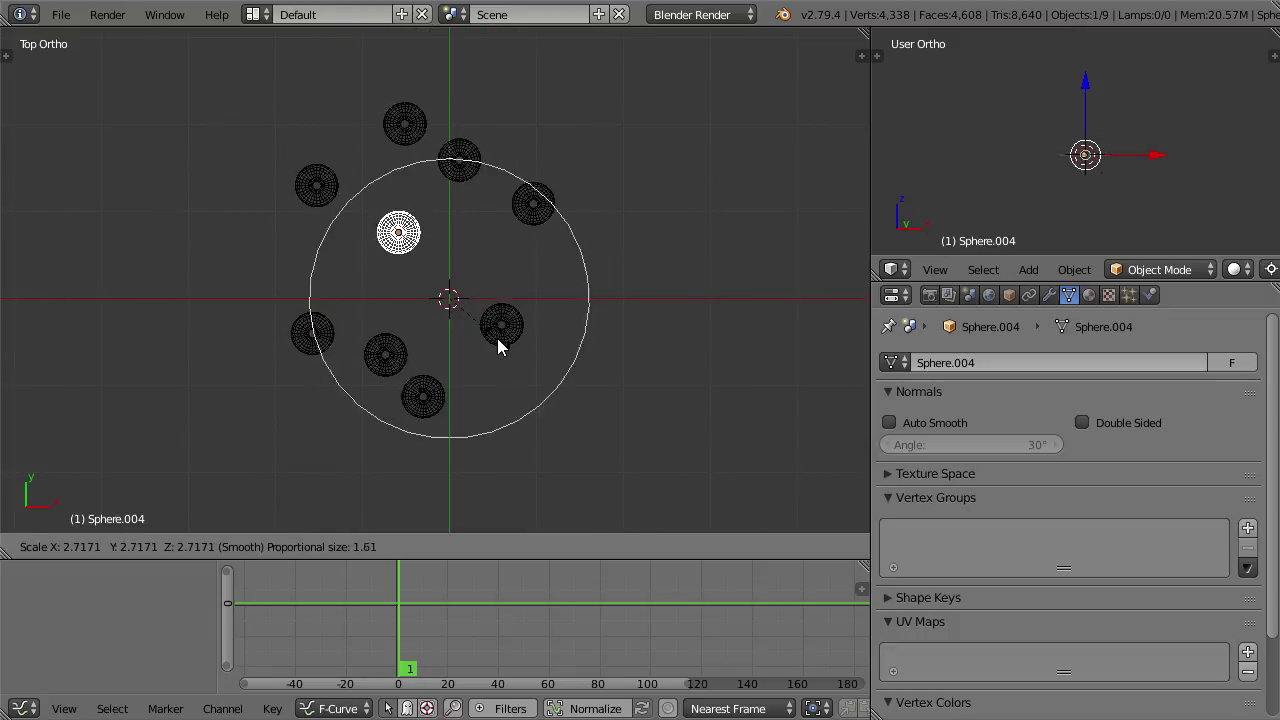
scroll(497, 338, "up", 11)
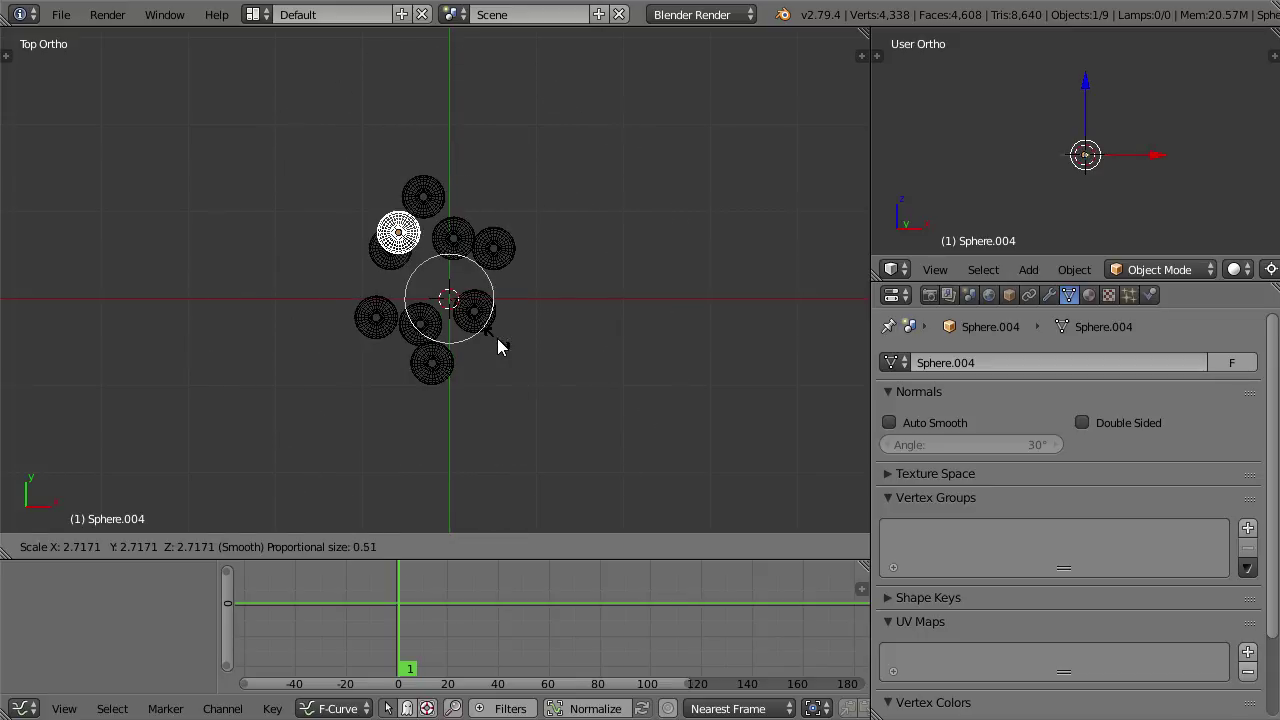
Step: Cancel the test scale and set the proportional falloff type to Random
right_click(497, 338)
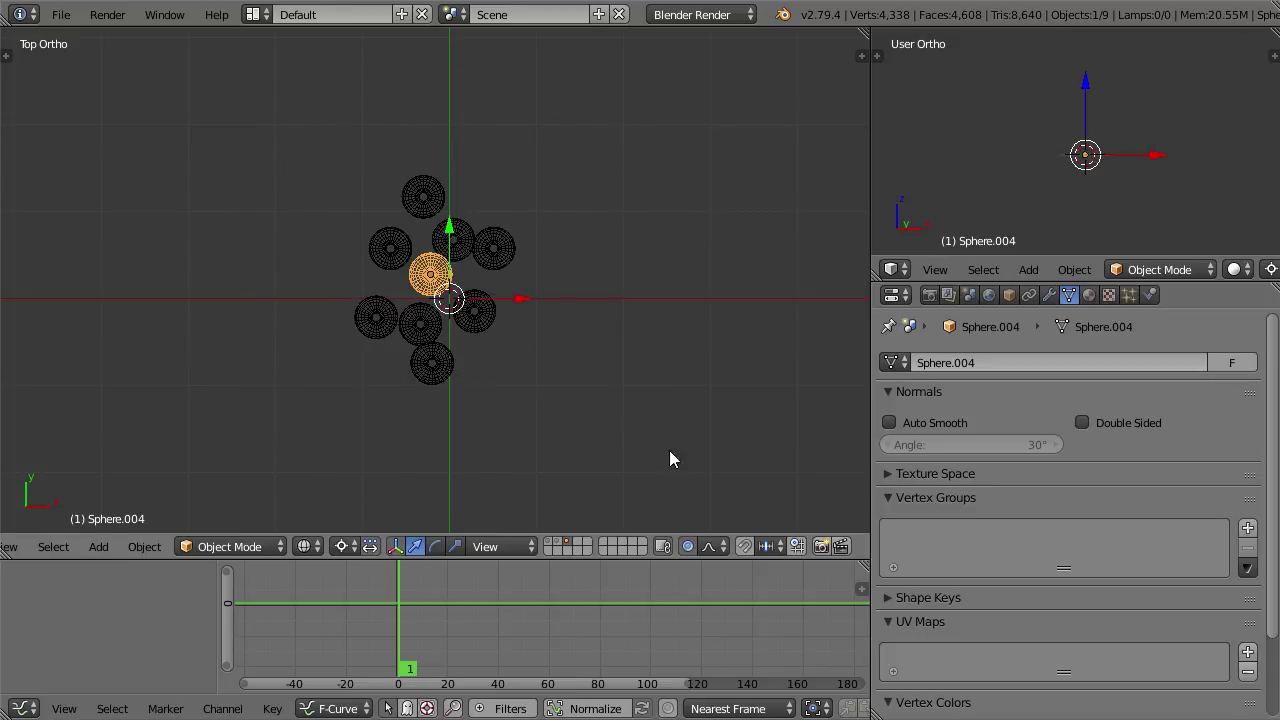
left_click(709, 546)
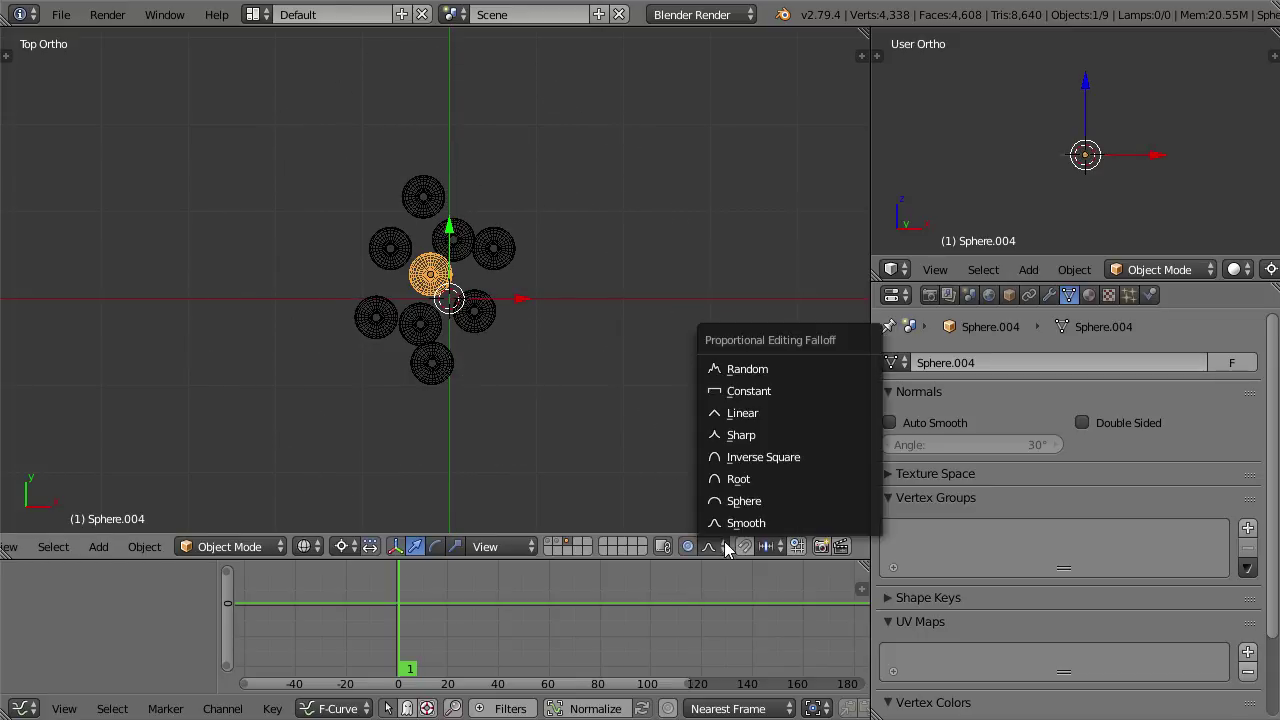
left_click(768, 369)
scroll(486, 384, "down", 1)
scroll(486, 384, "down", 2)
Step: Scale the sphere with Random falloff, widening the influence radius to about 5 units
key("s")
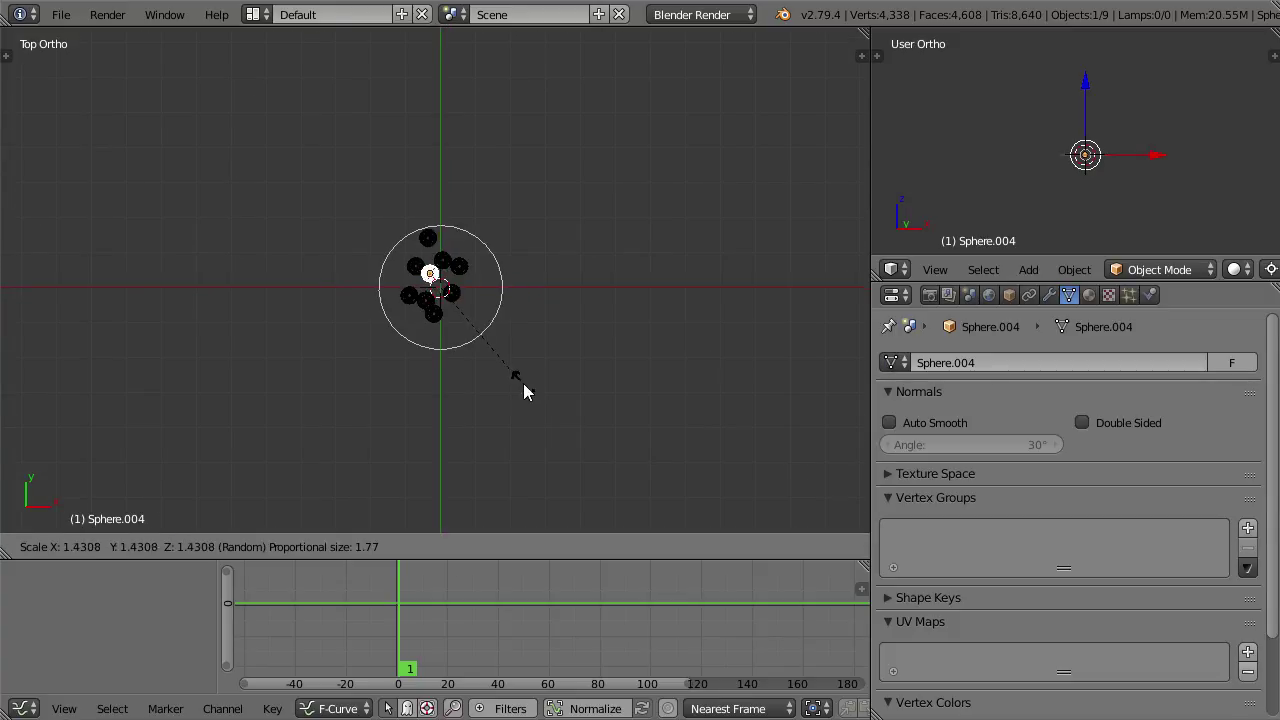
scroll(528, 388, "down", 6)
scroll(540, 408, "down", 4)
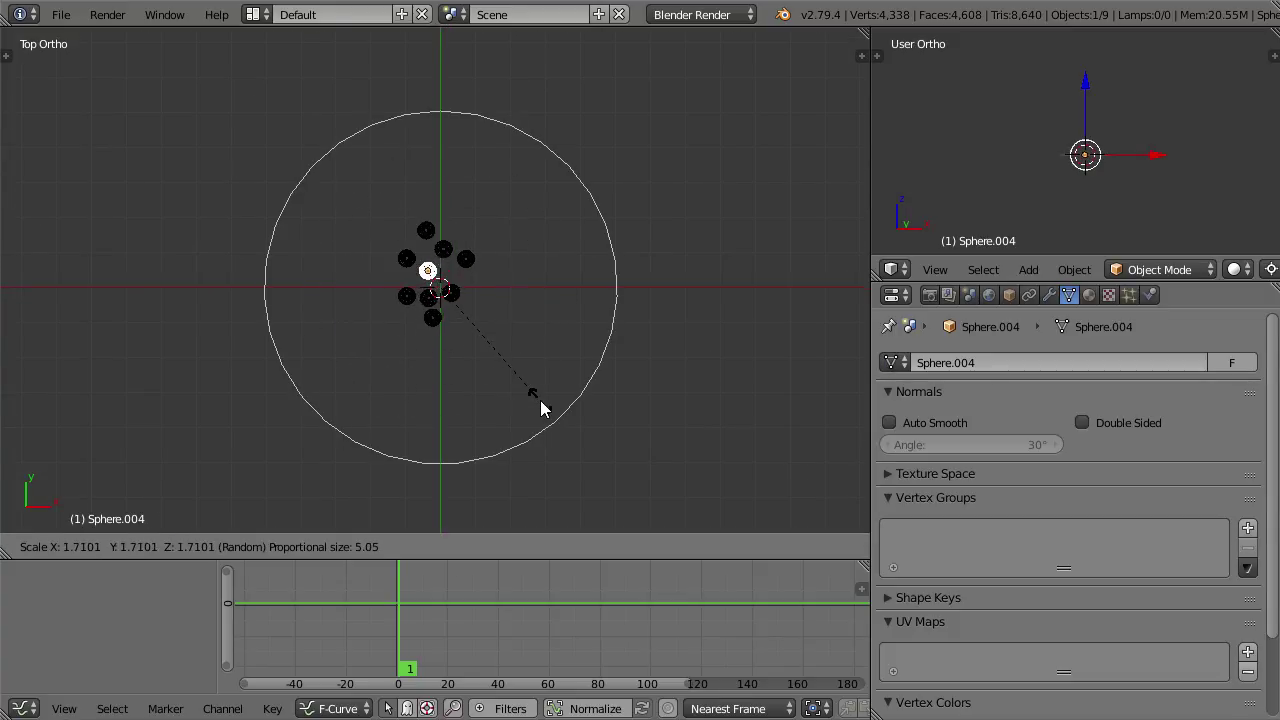
scroll(540, 408, "up", 7)
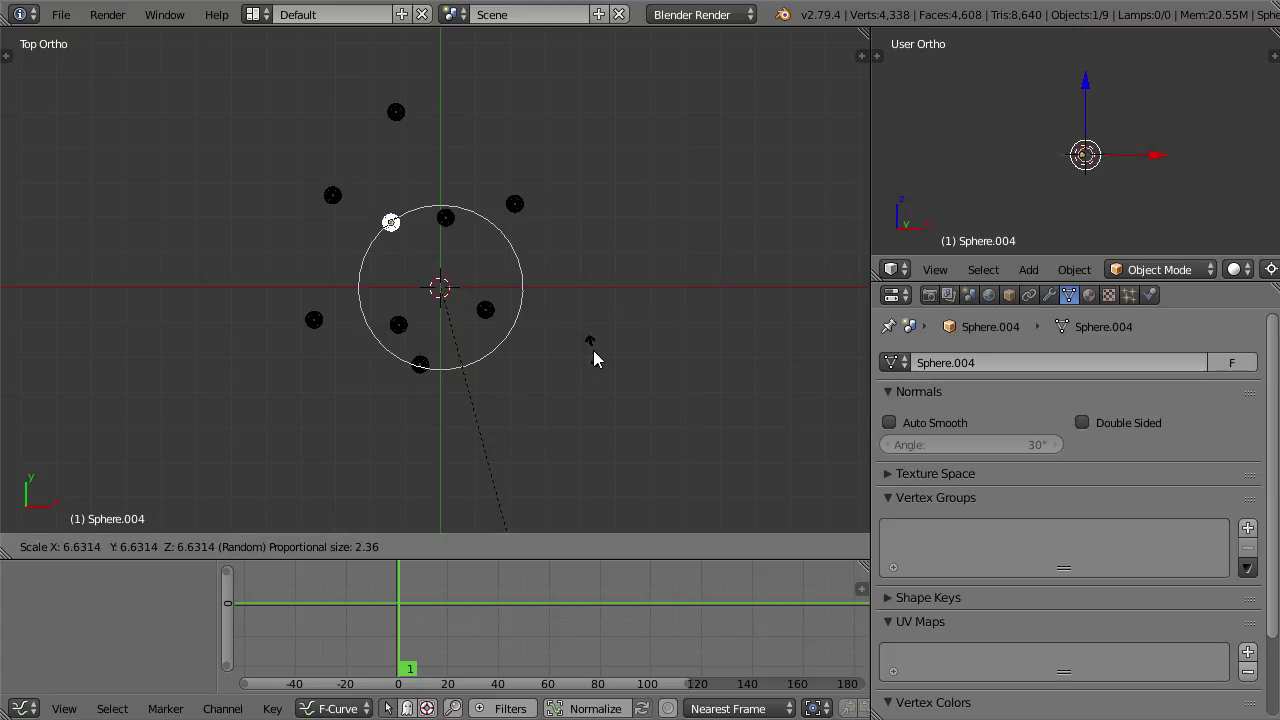
scroll(594, 358, "down", 5)
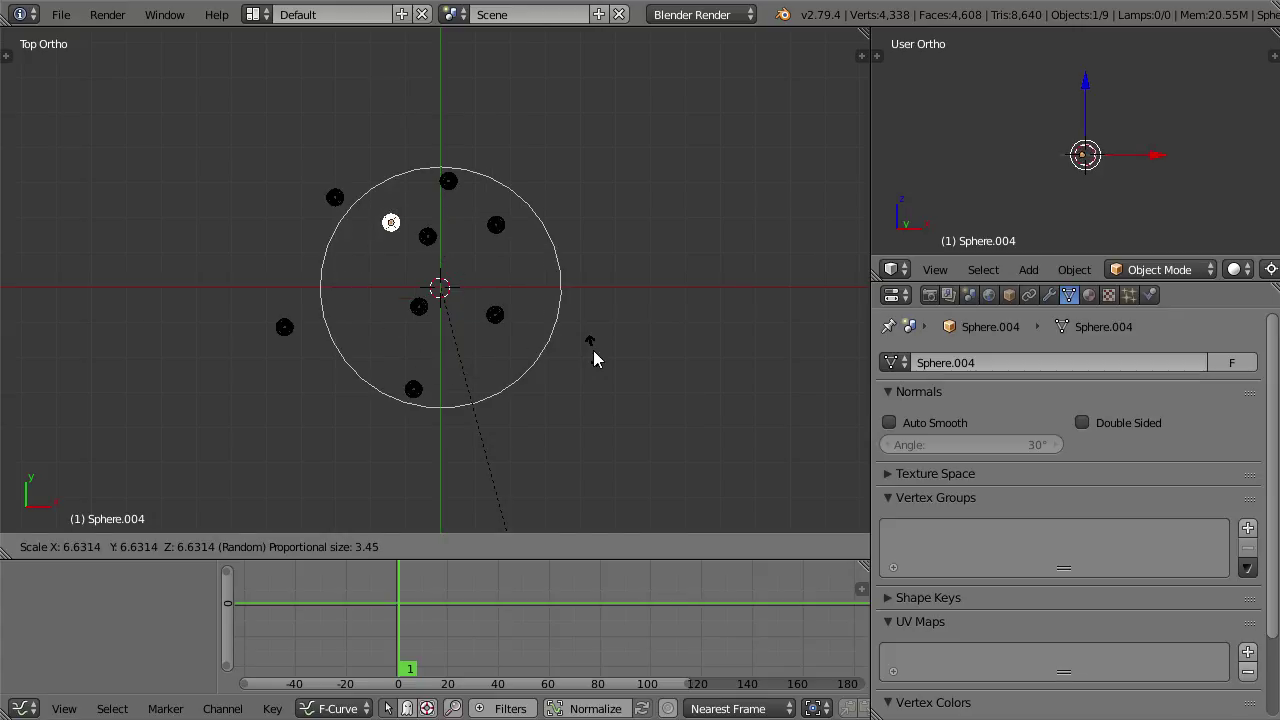
scroll(594, 358, "up", 5)
scroll(594, 358, "up", 3)
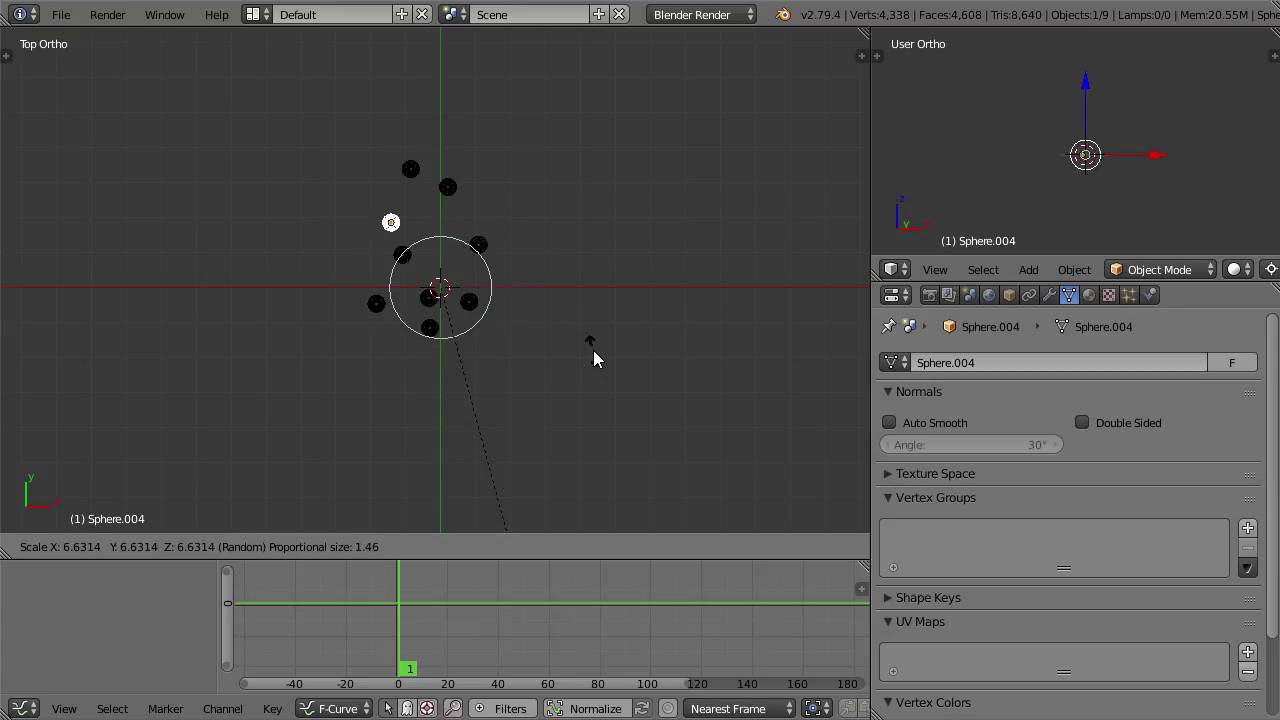
scroll(660, 395, "down", 6)
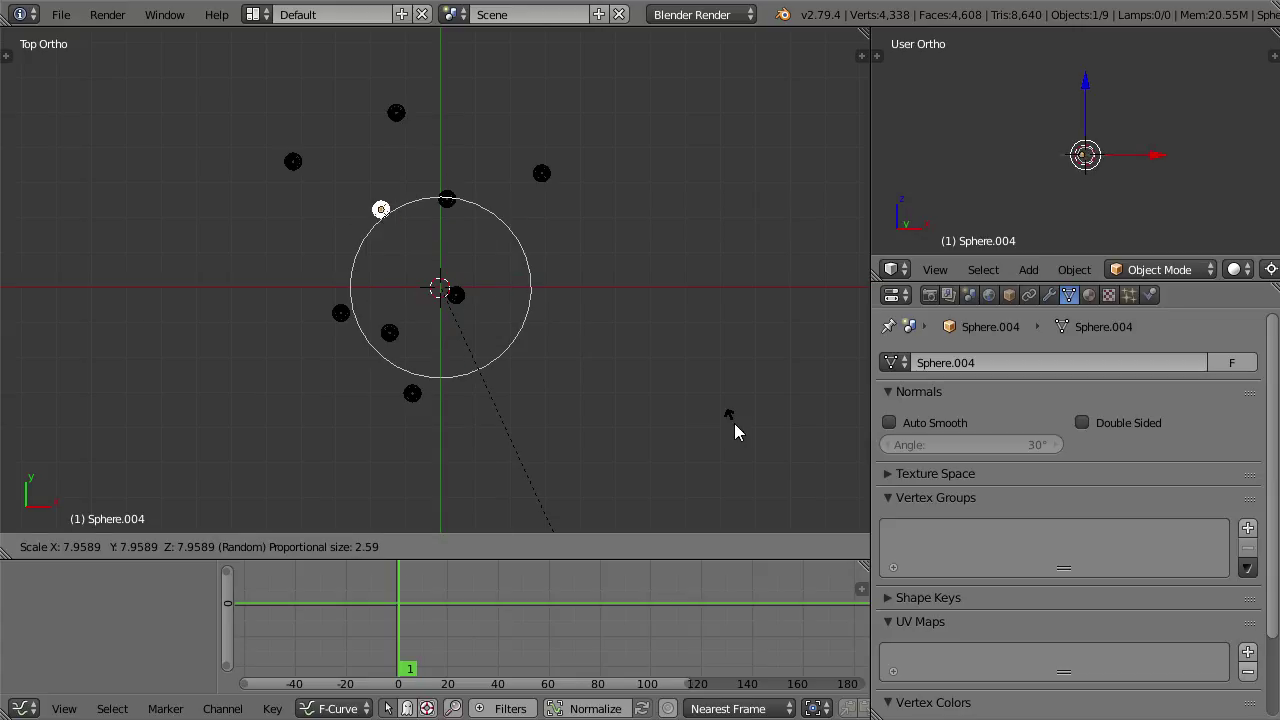
scroll(615, 360, "down", 6)
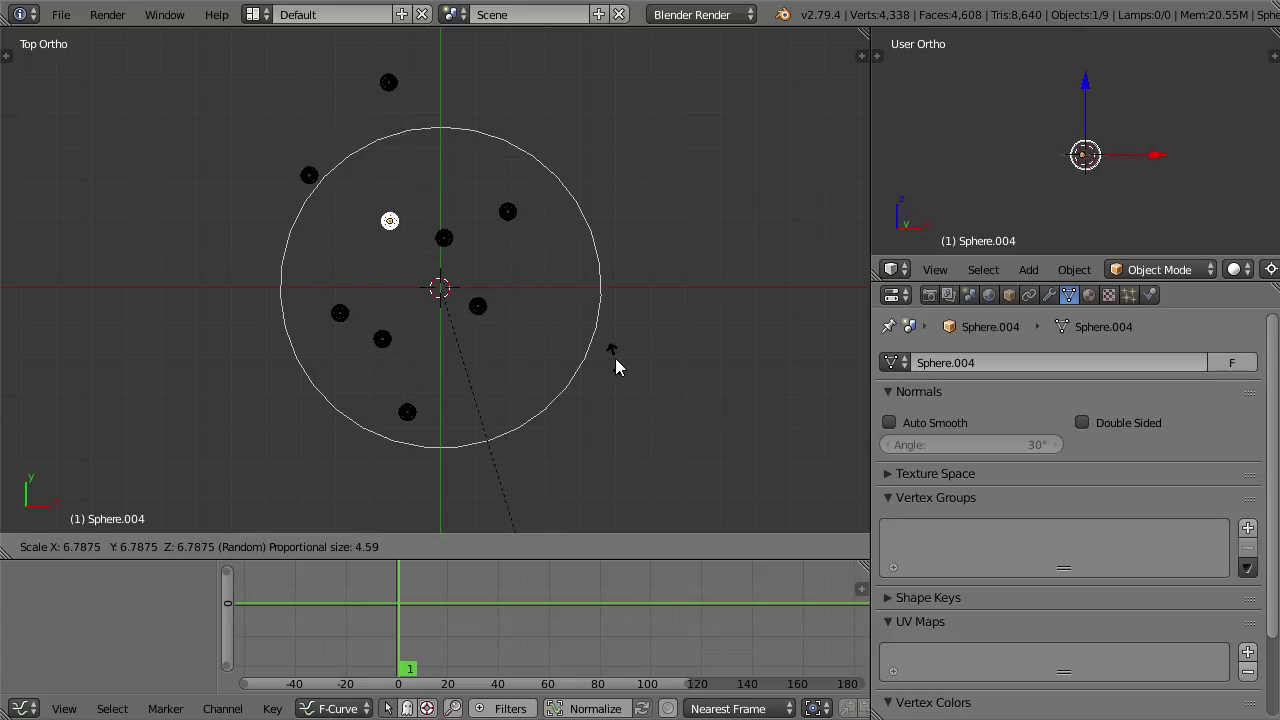
scroll(310, 65, "up", 2)
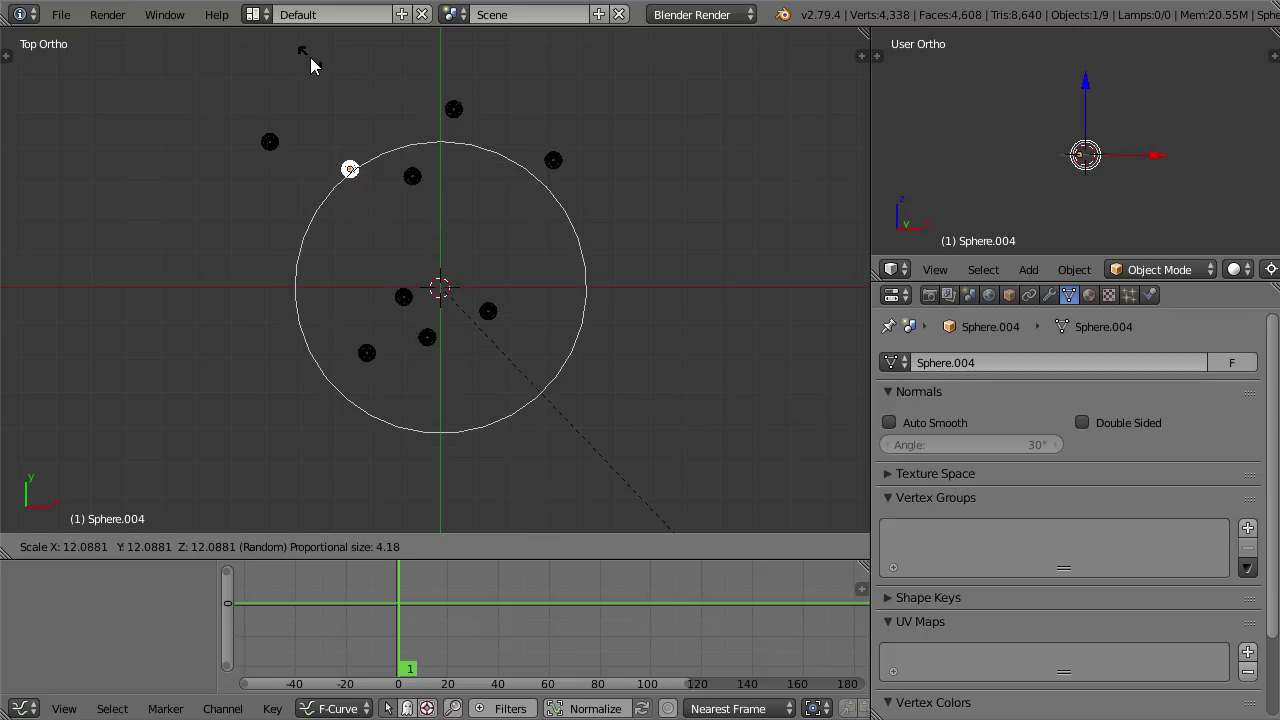
scroll(310, 65, "down", 5)
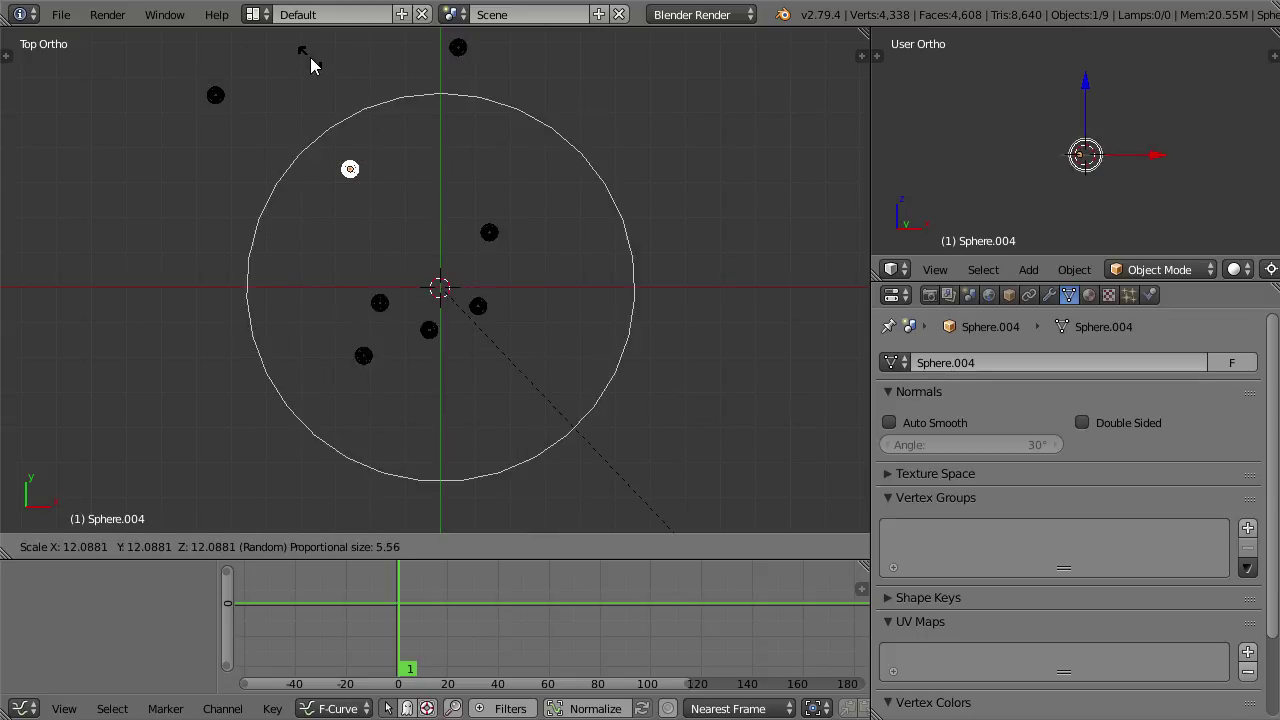
scroll(310, 65, "up", 1)
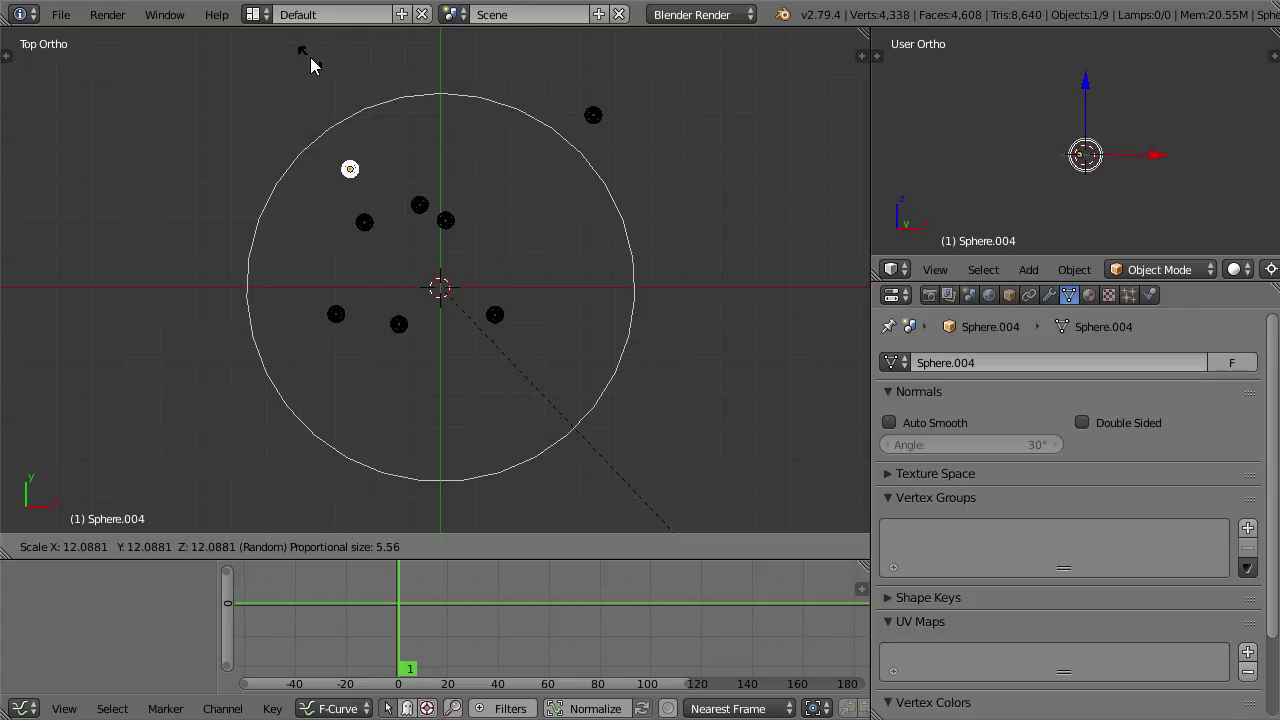
scroll(310, 65, "up", 1)
Step: Cancel the scatter, select all nine spheres, frame them, and undo the stray scale
key("Escape")
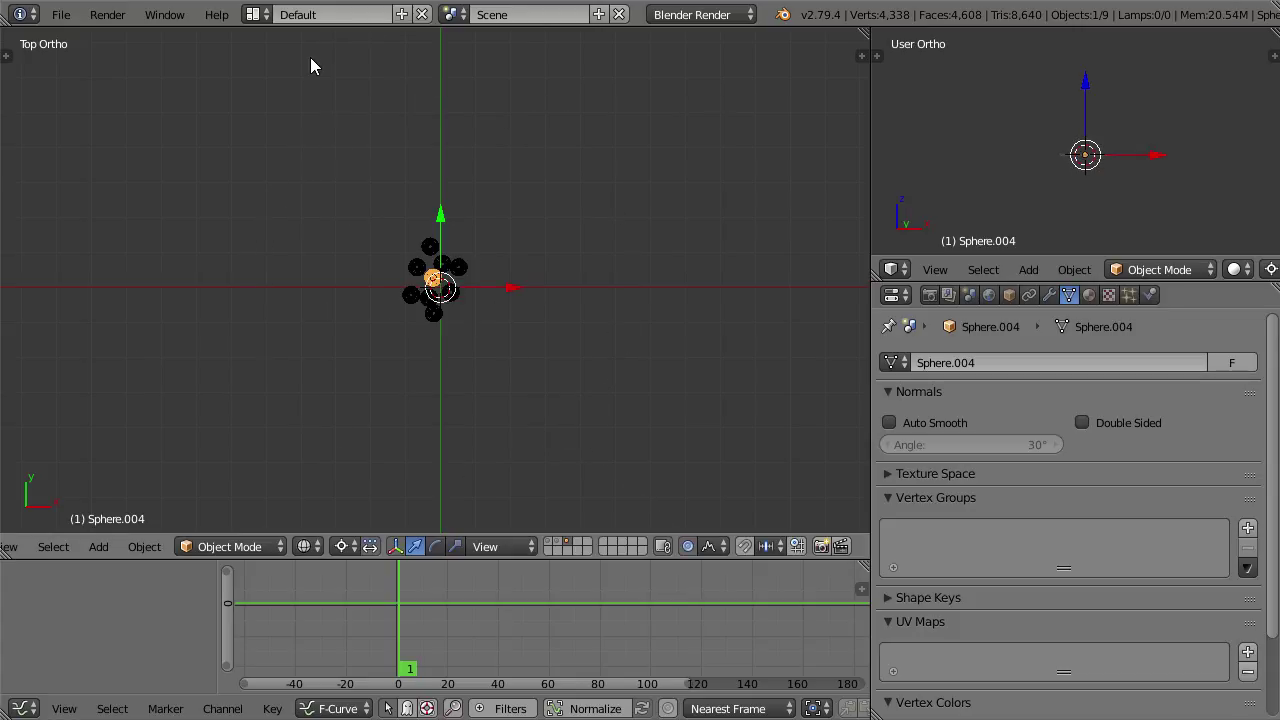
key("a")
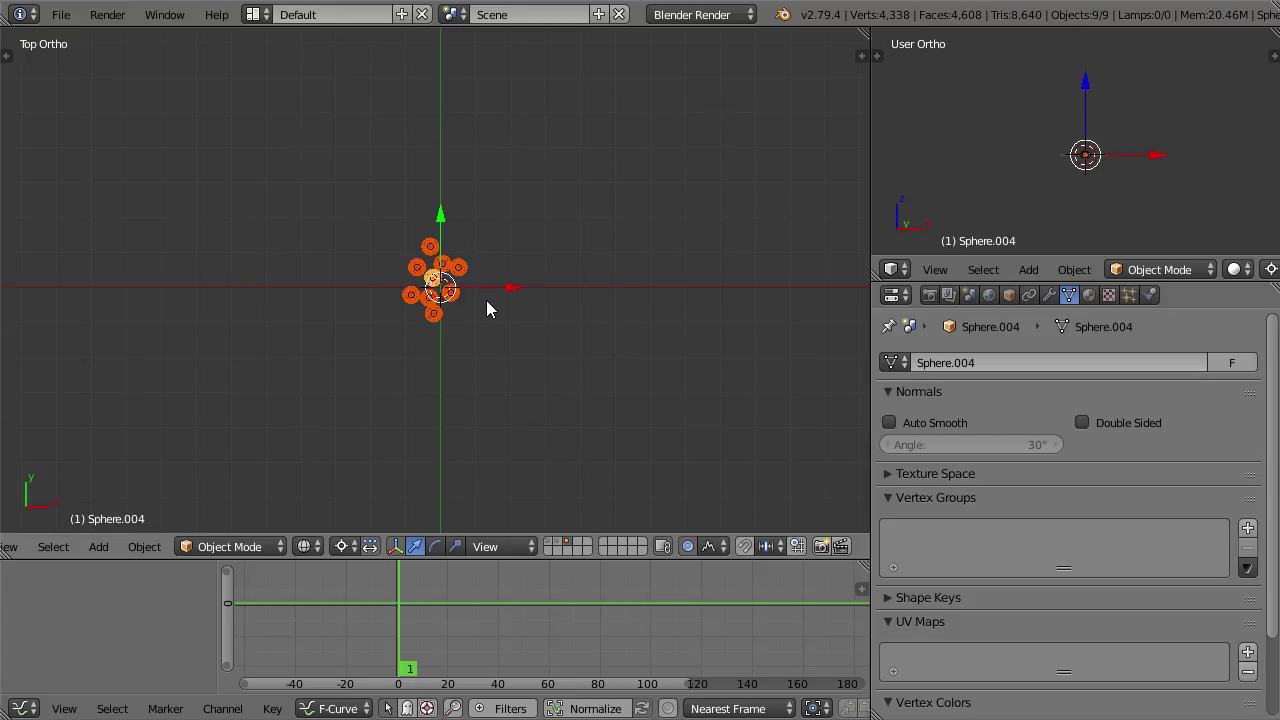
key("s")
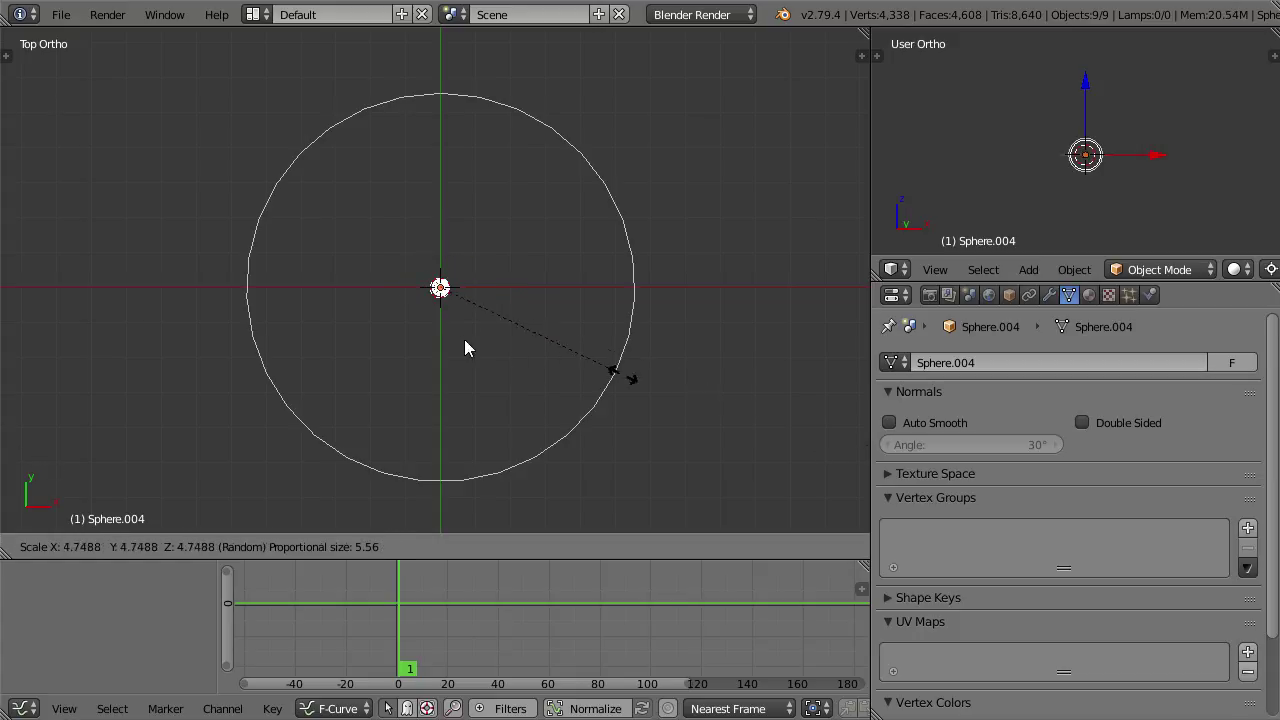
key("Escape")
key("KP_Decimal")
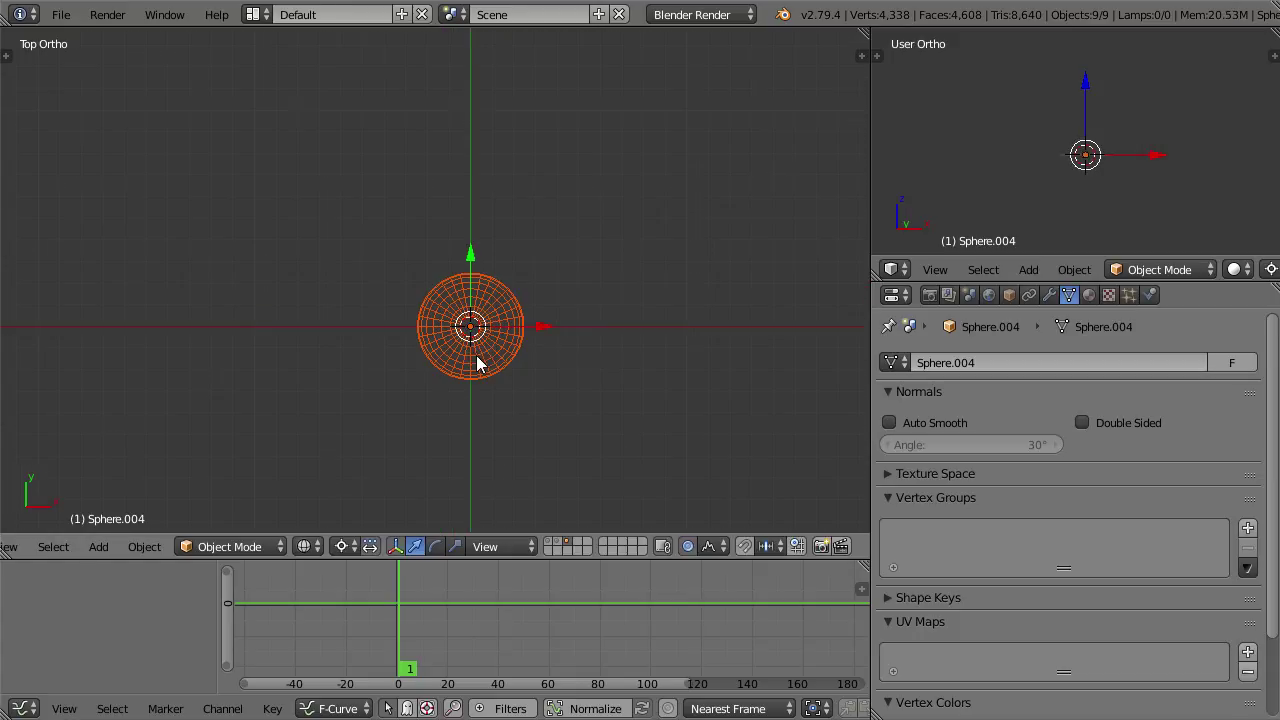
key("ctrl+z")
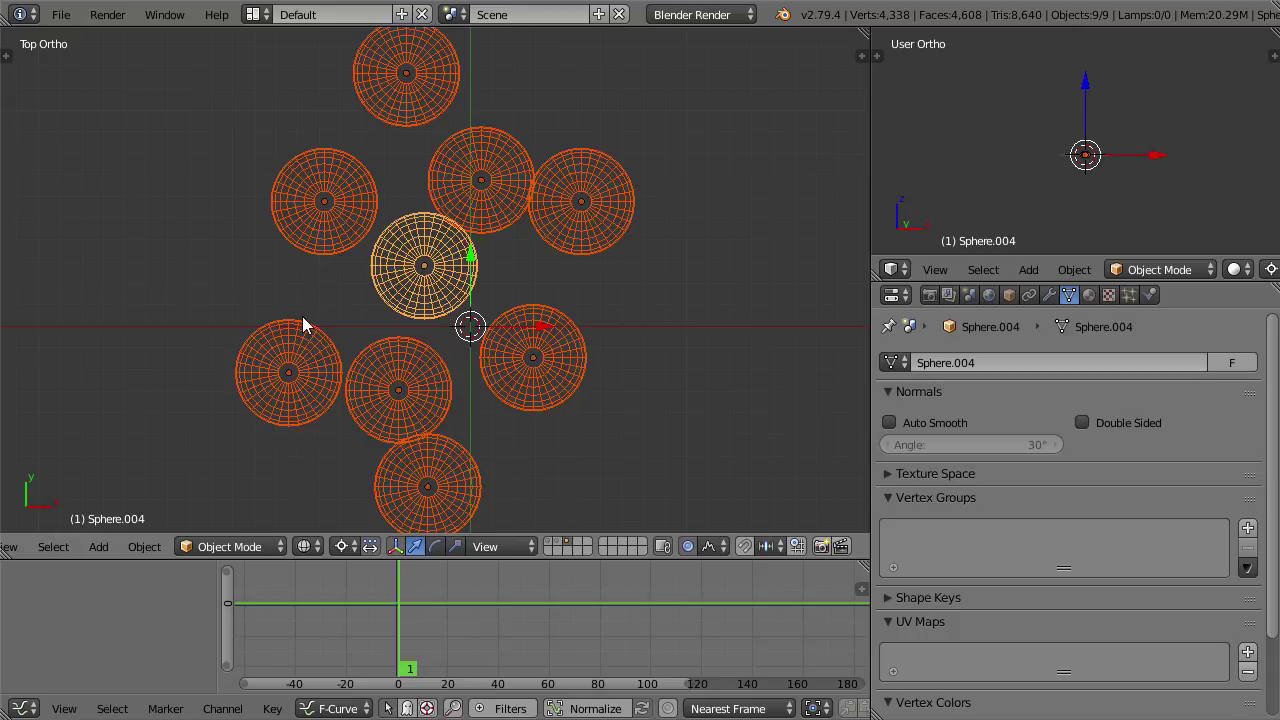
Step: Preview a proportional scale on all selected spheres, then cancel to keep the cluster
scroll(304, 320, "down", 3)
scroll(420, 365, "down", 5)
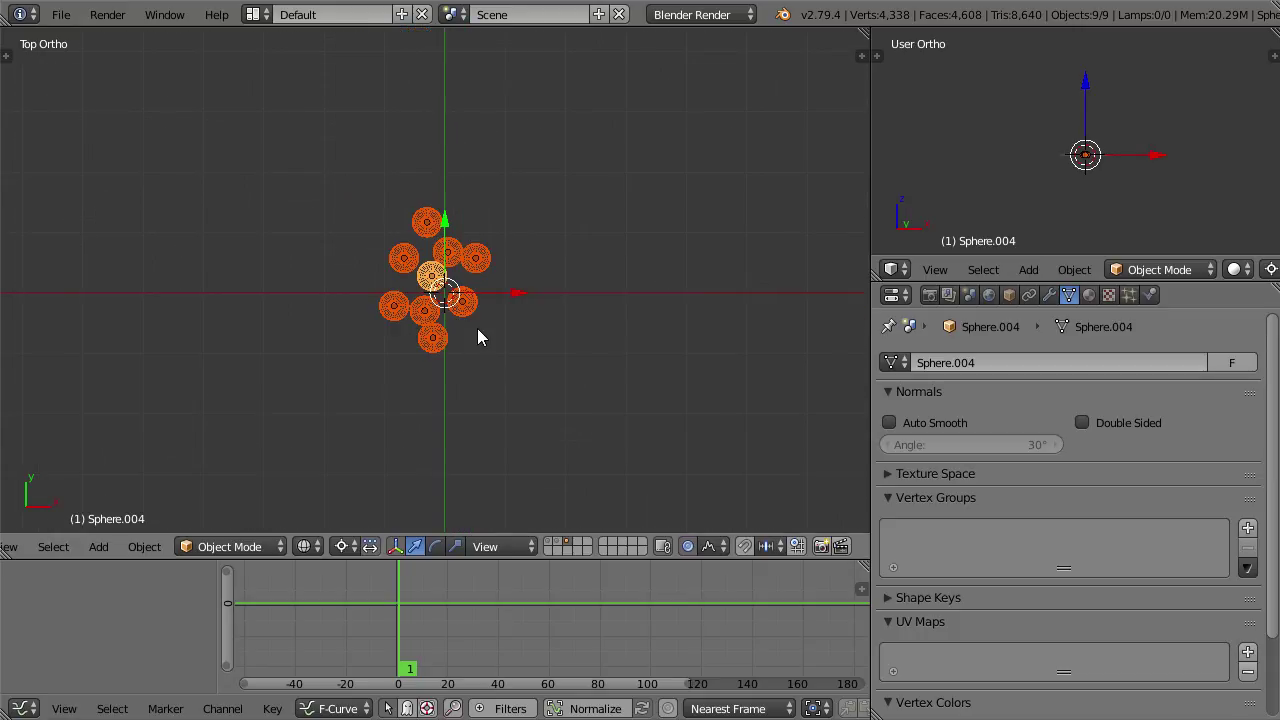
key("s")
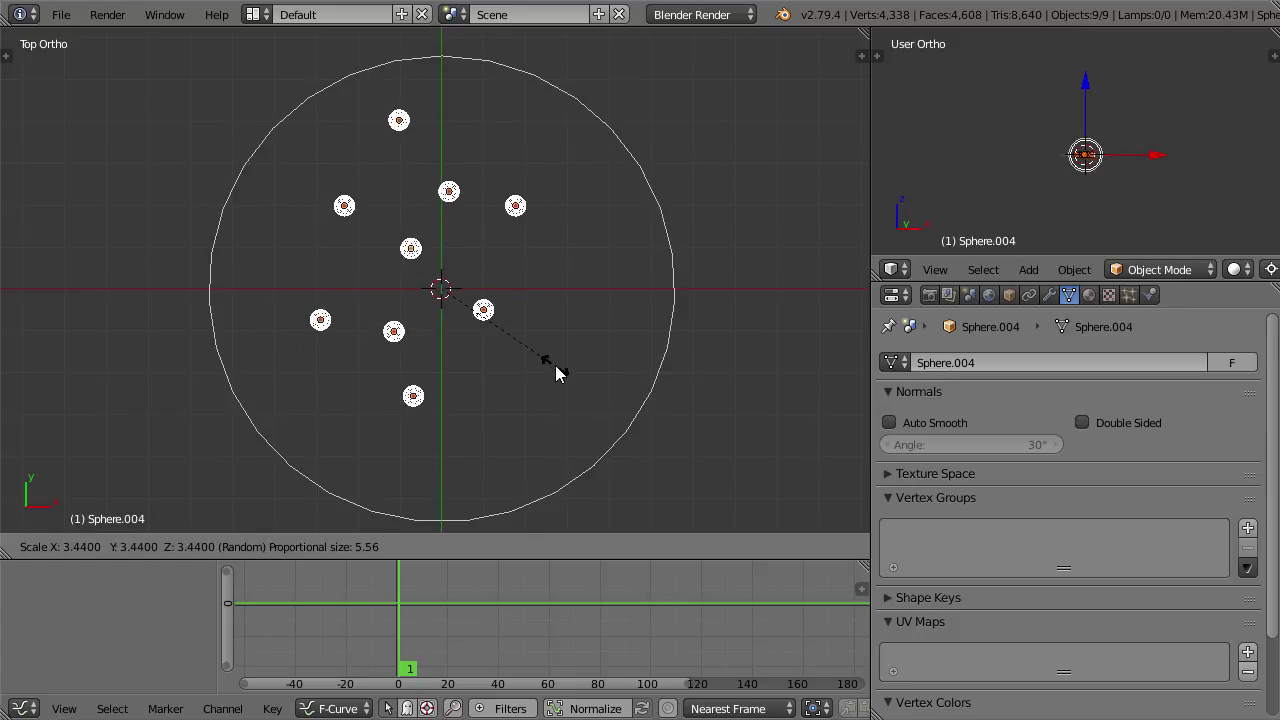
scroll(530, 355, "down", 1)
scroll(530, 355, "up", 2)
key("Escape")
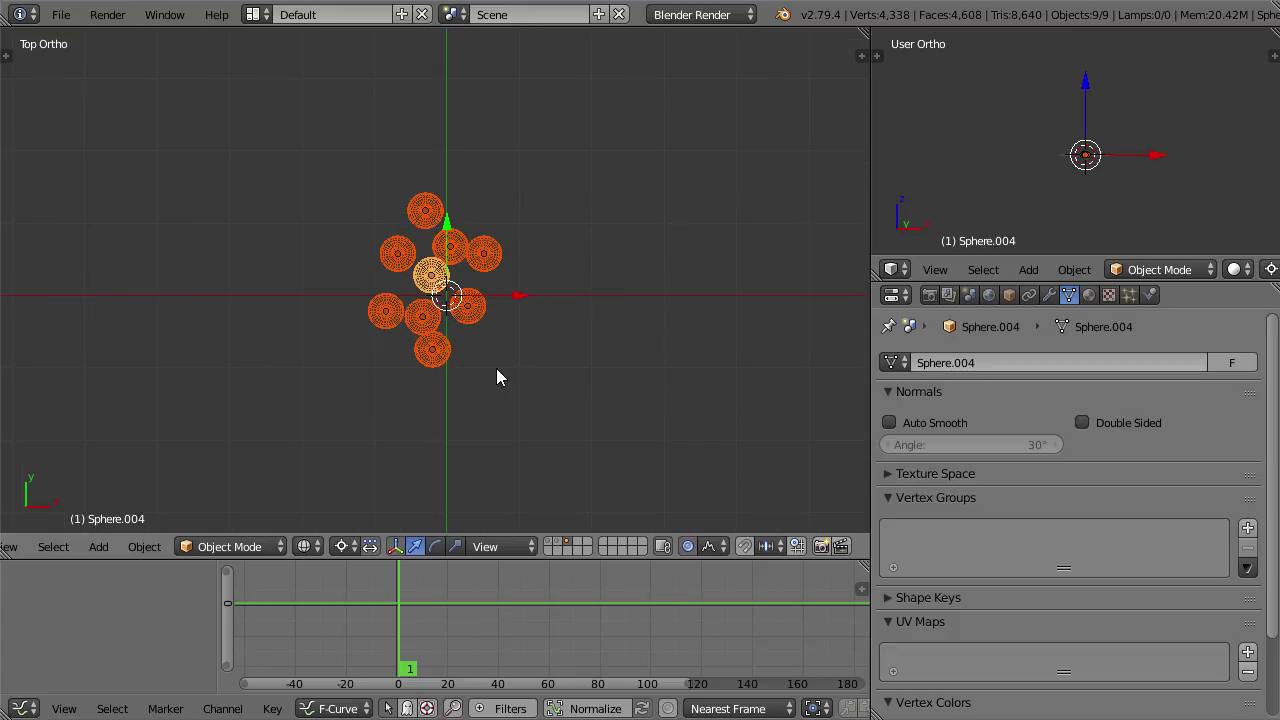
Step: Preview a random proportional scale while resizing its influence, cancel it, and zoom the view
key("s")
scroll(560, 380, "up", 2)
scroll(574, 400, "up", 2)
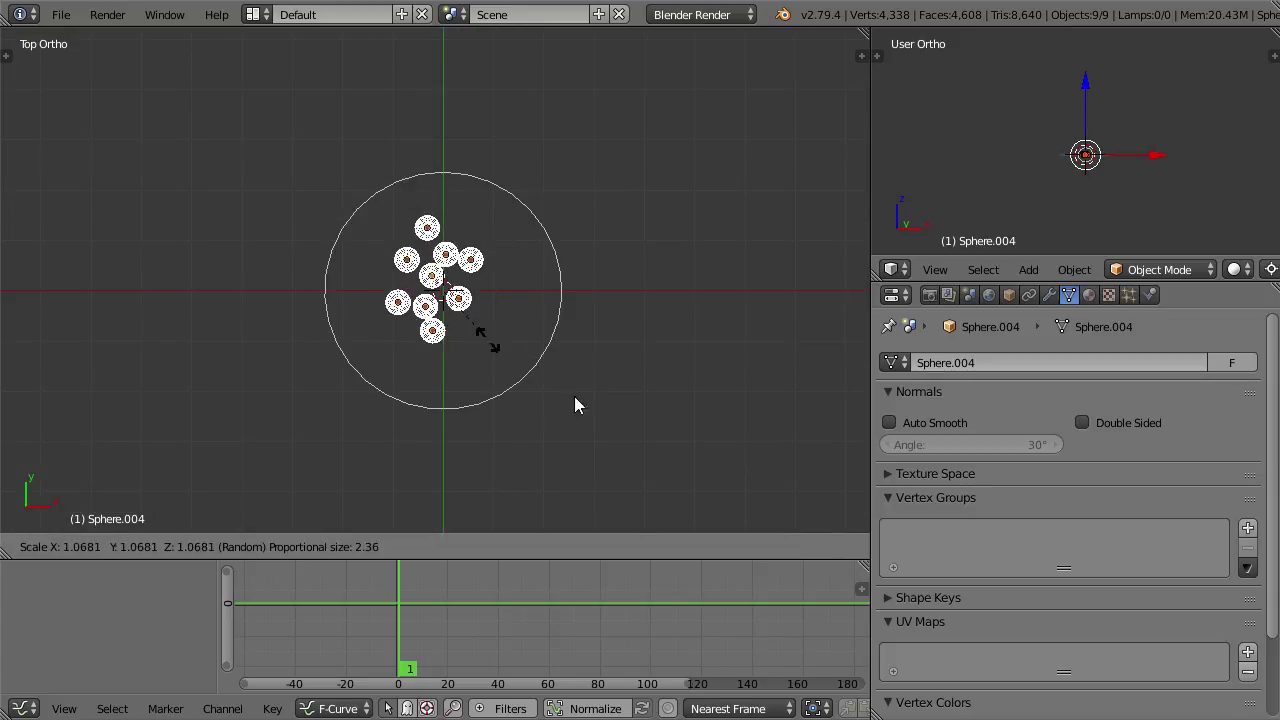
scroll(537, 390, "down", 10)
scroll(536, 390, "up", 7)
scroll(536, 397, "up", 5)
scroll(536, 397, "down", 3)
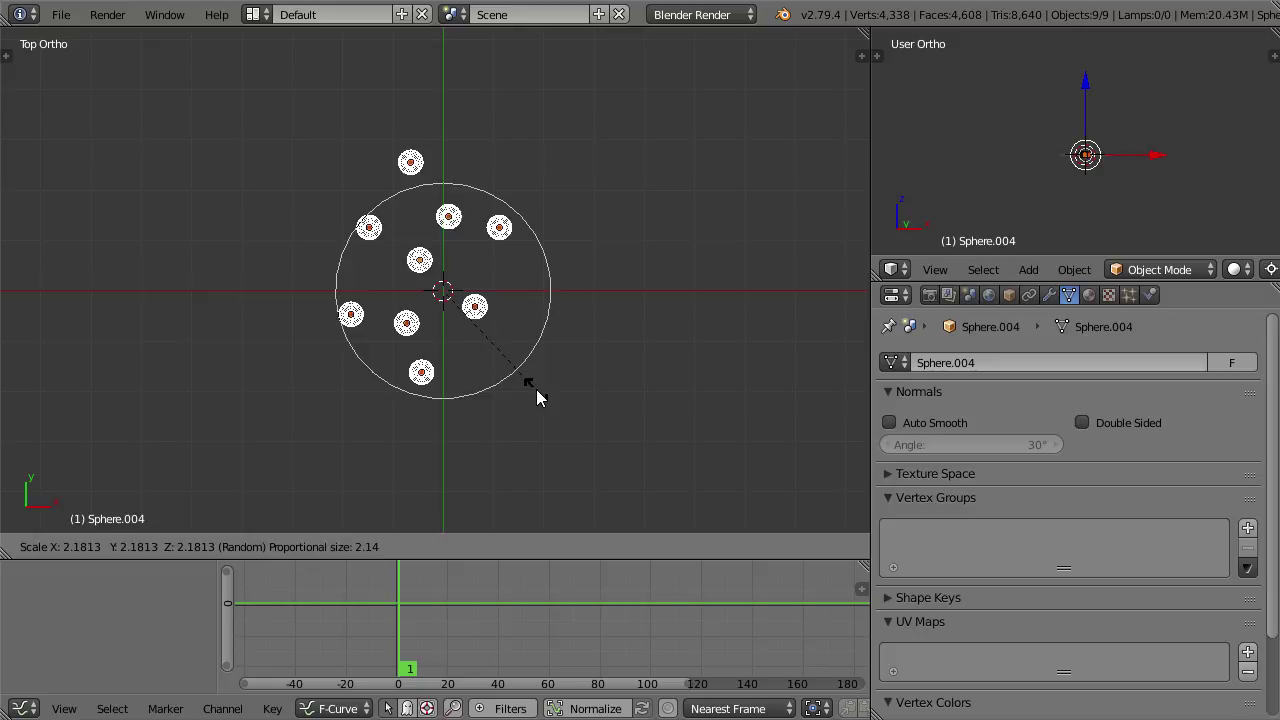
key("Escape")
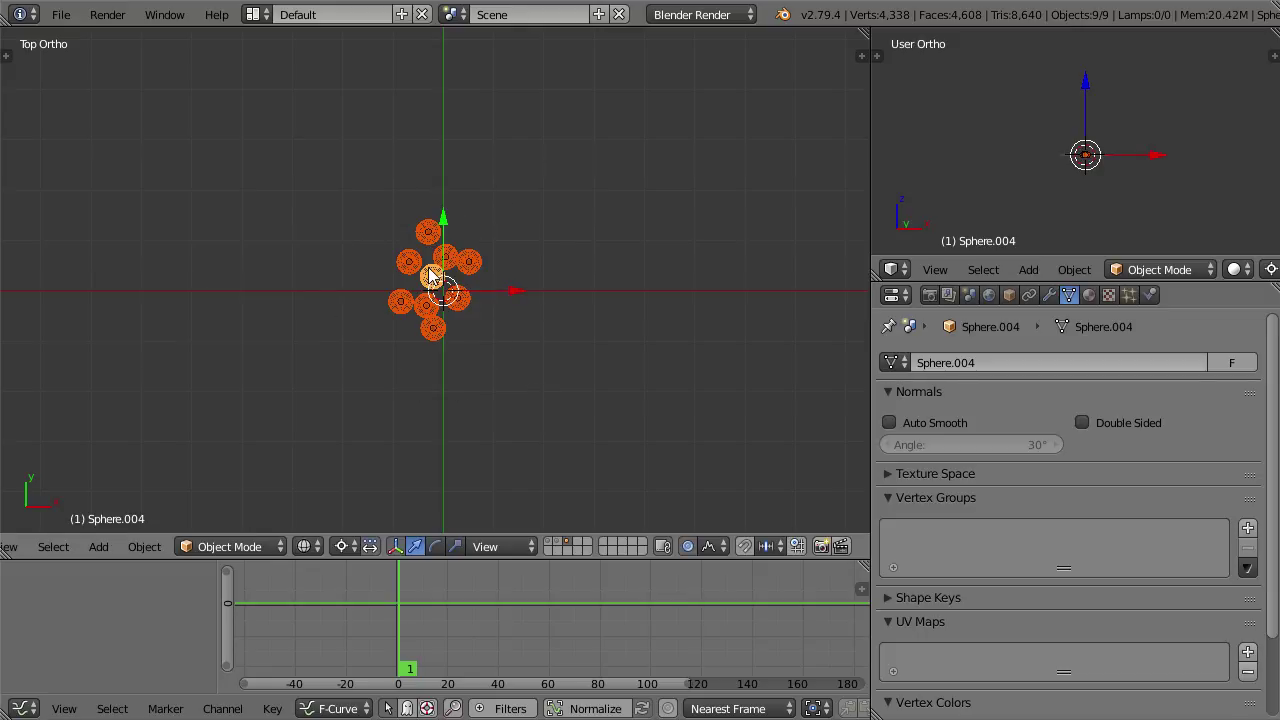
scroll(446, 275, "up", 4)
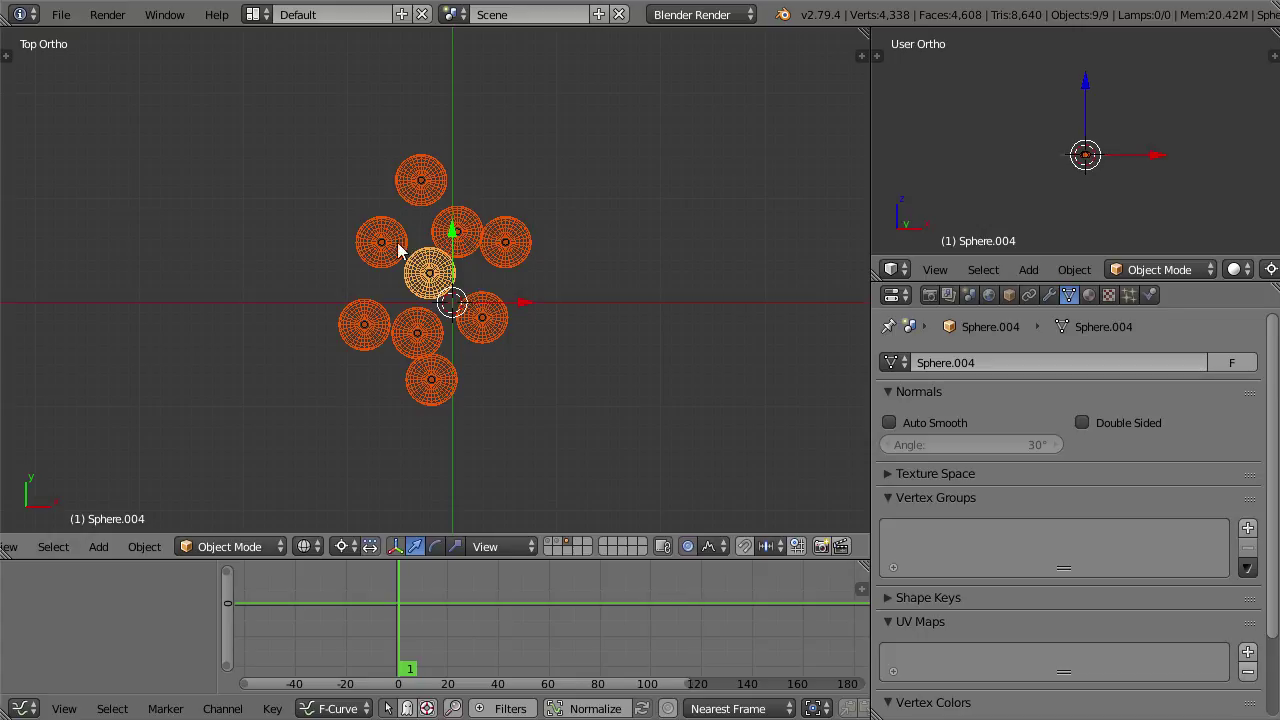
scroll(495, 280, "down", 3)
right_click(432, 285)
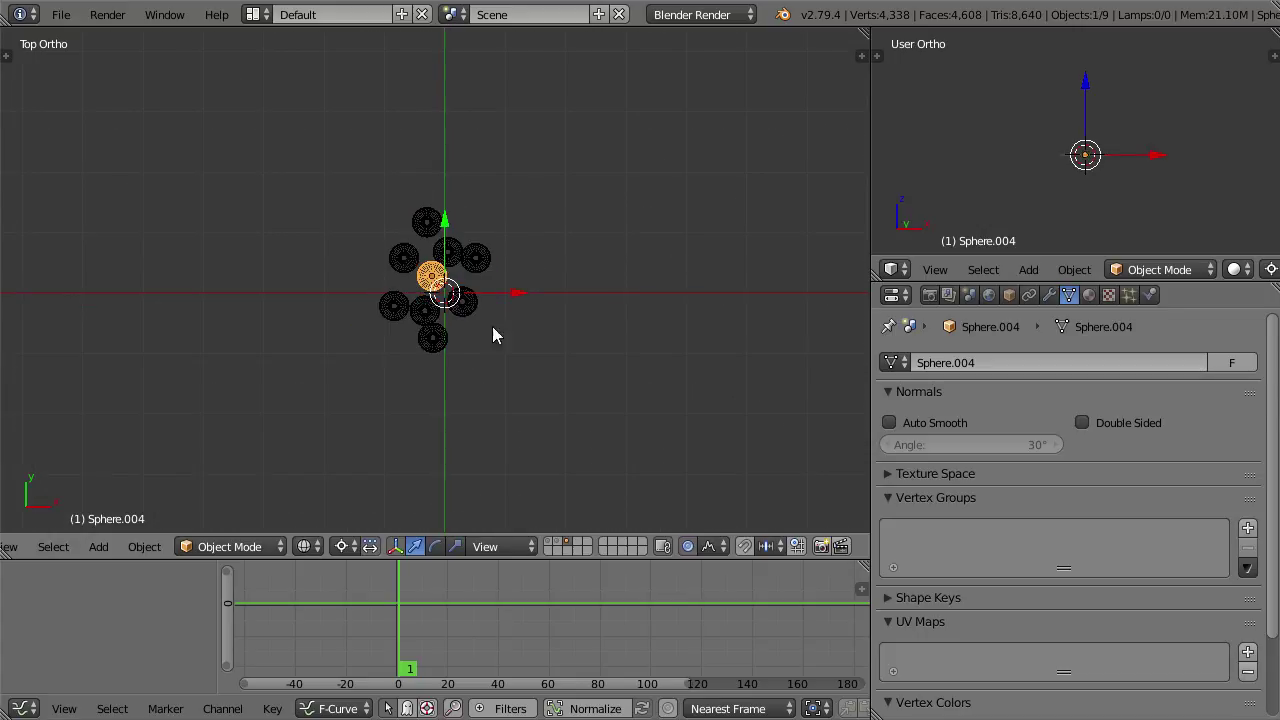
key("s")
scroll(574, 383, "down", 5)
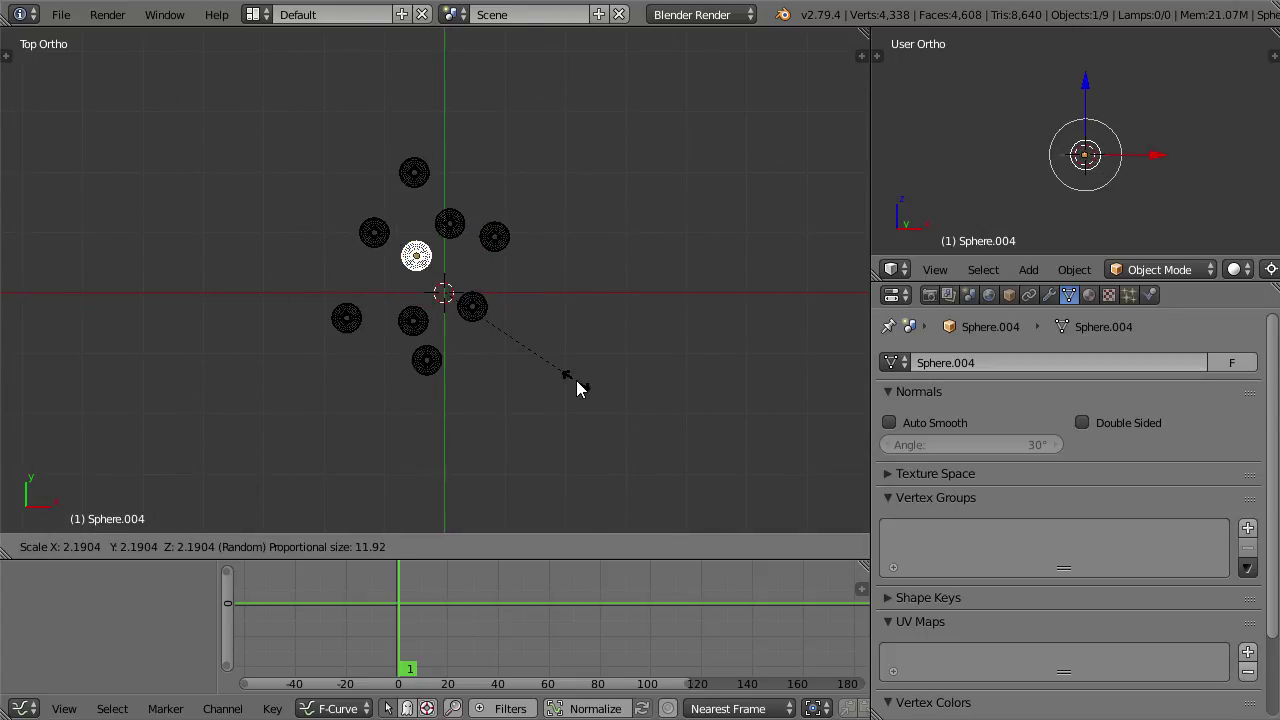
scroll(134, 507, "down", 4)
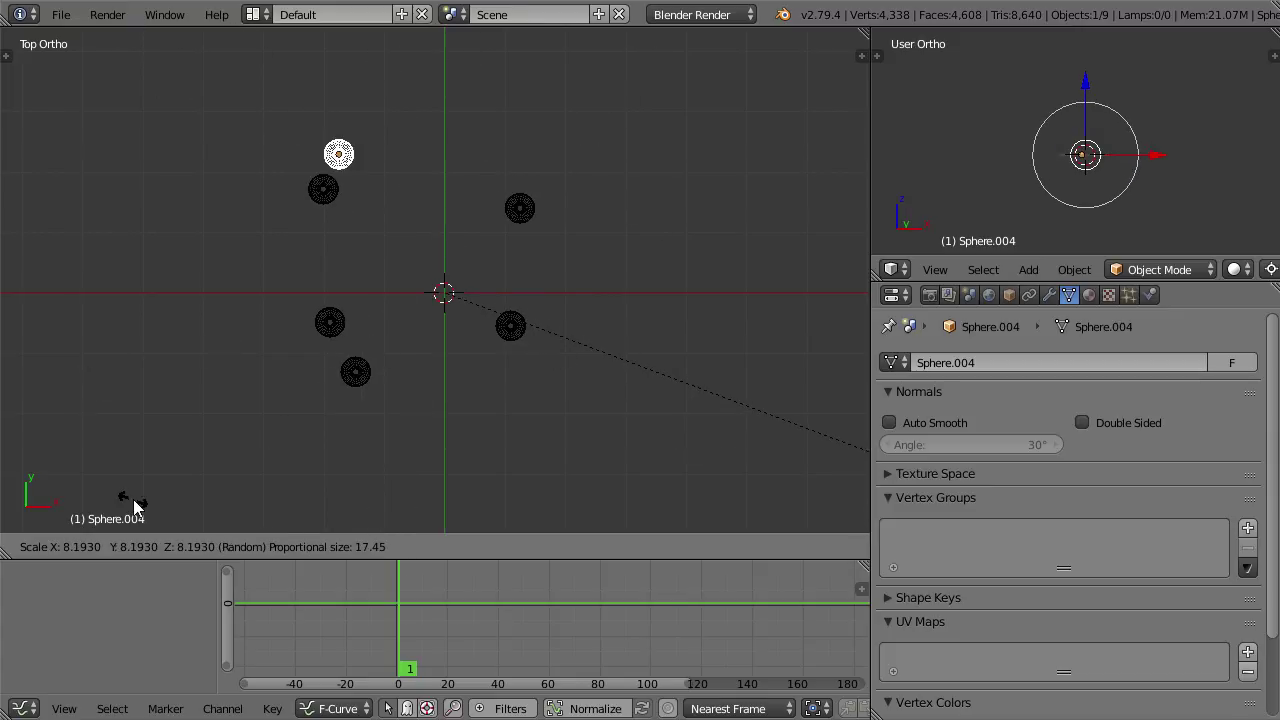
scroll(134, 507, "up", 4)
scroll(134, 507, "up", 3)
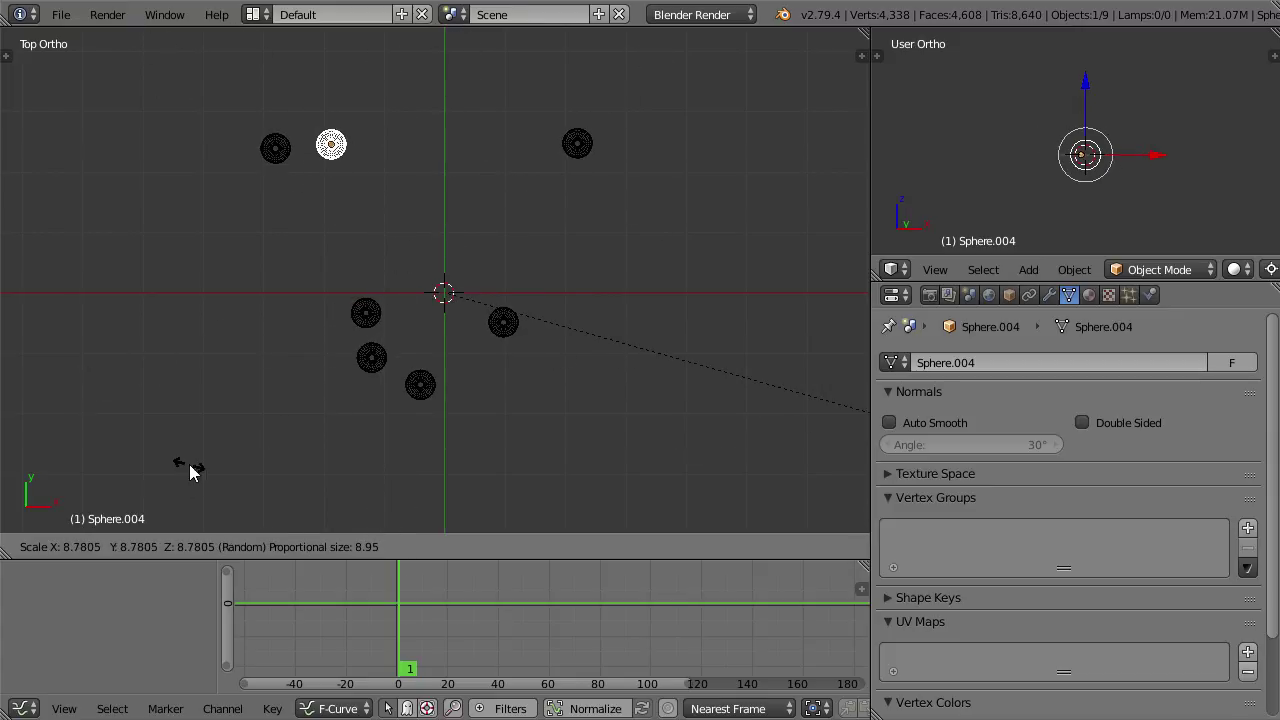
scroll(78, 457, "down", 3)
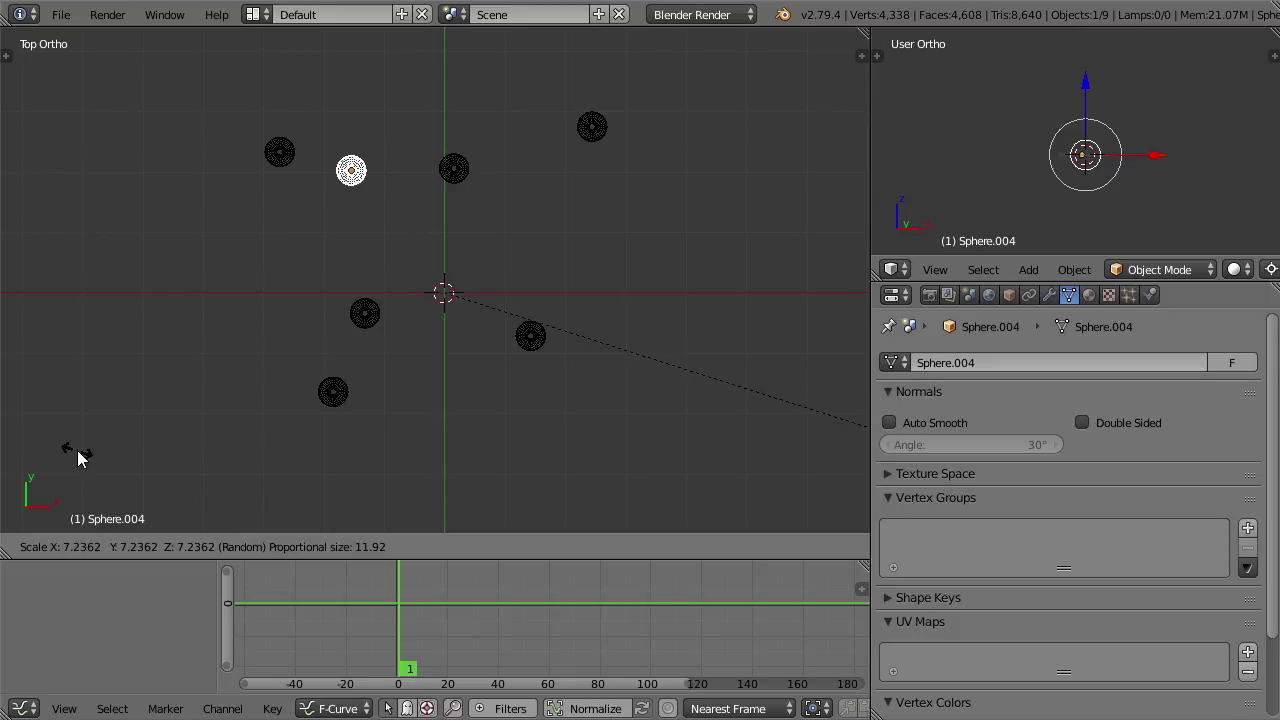
key("Escape")
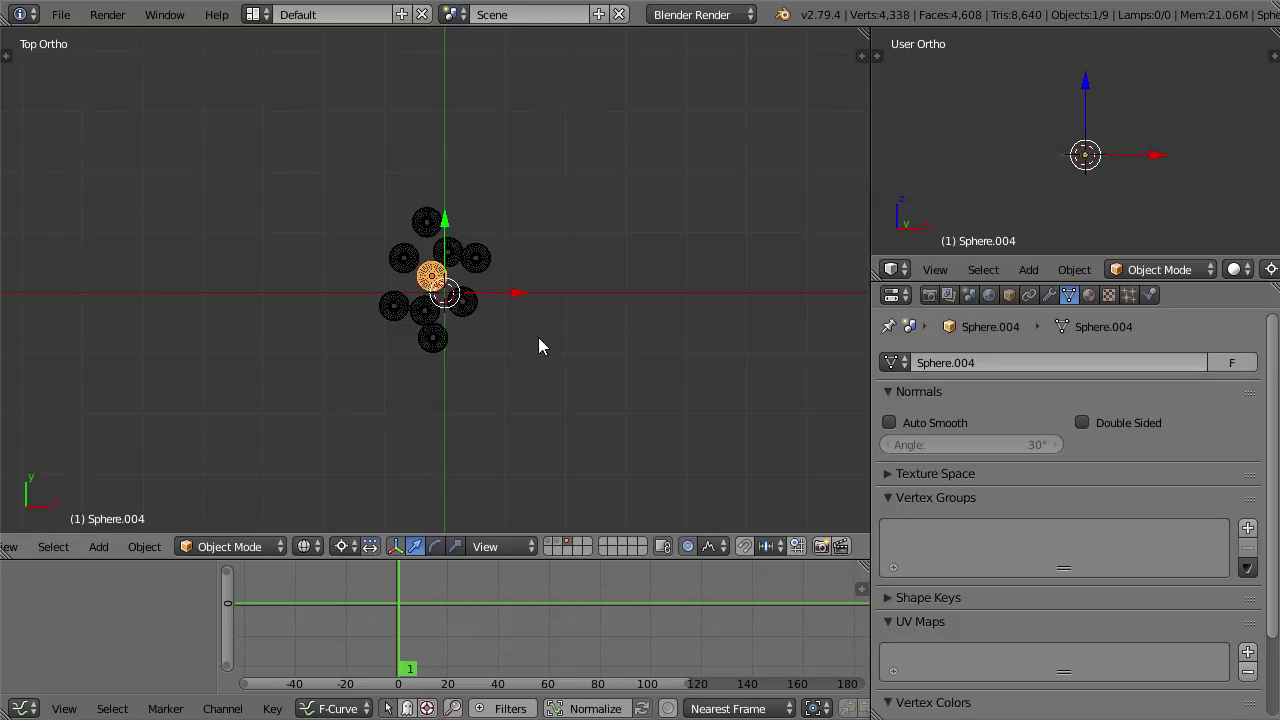